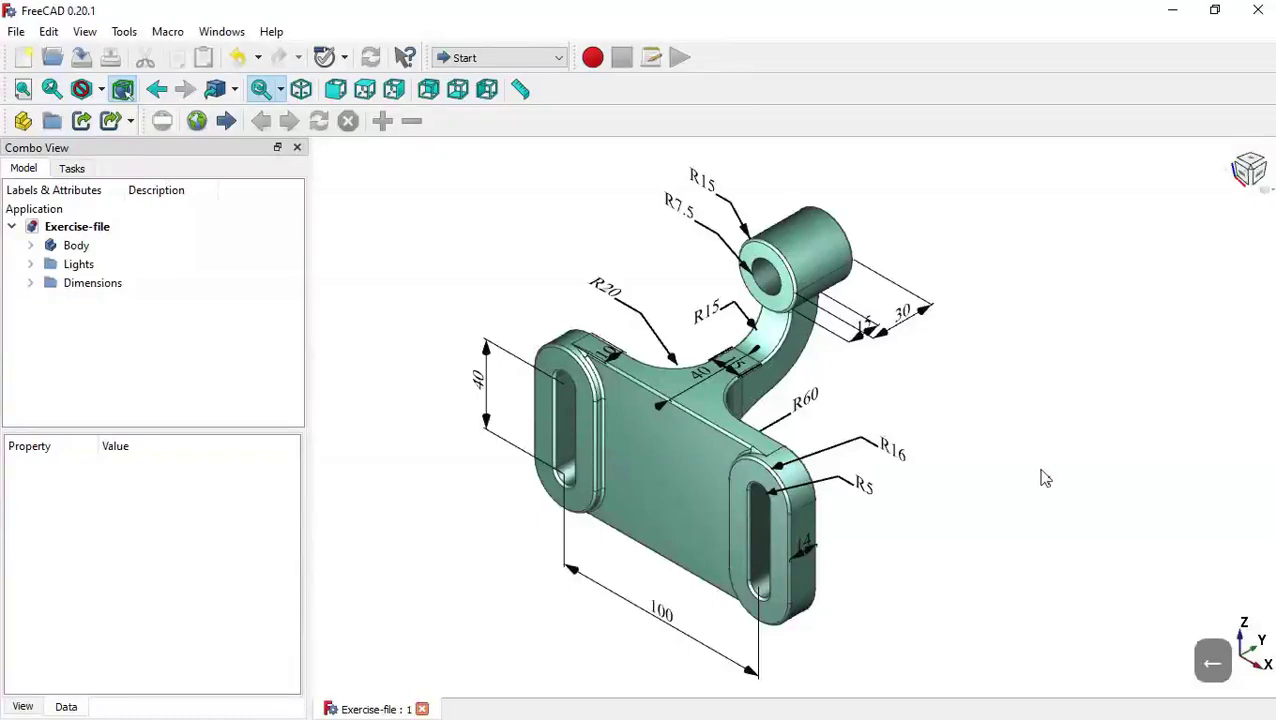
After reviewing the reference bracket, create a new empty document.
middle_click_drag(1111, 467, 1082, 498)
key("Home")
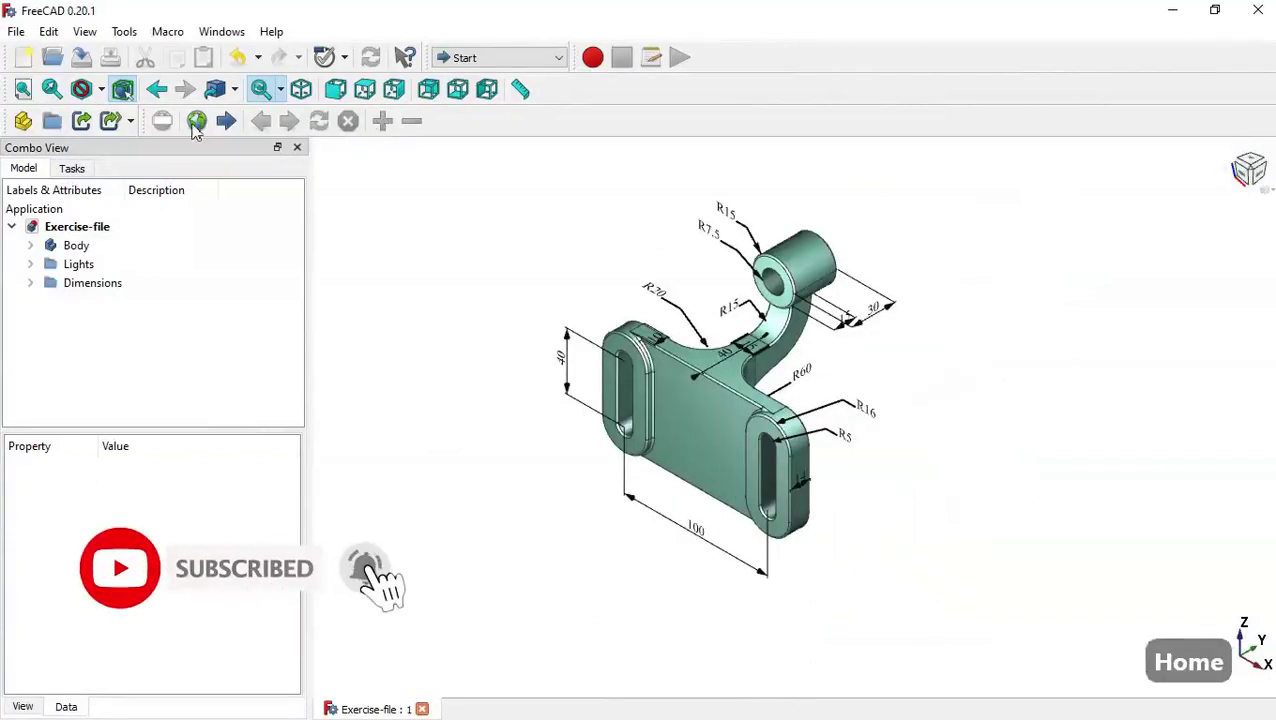
left_click(23, 57)
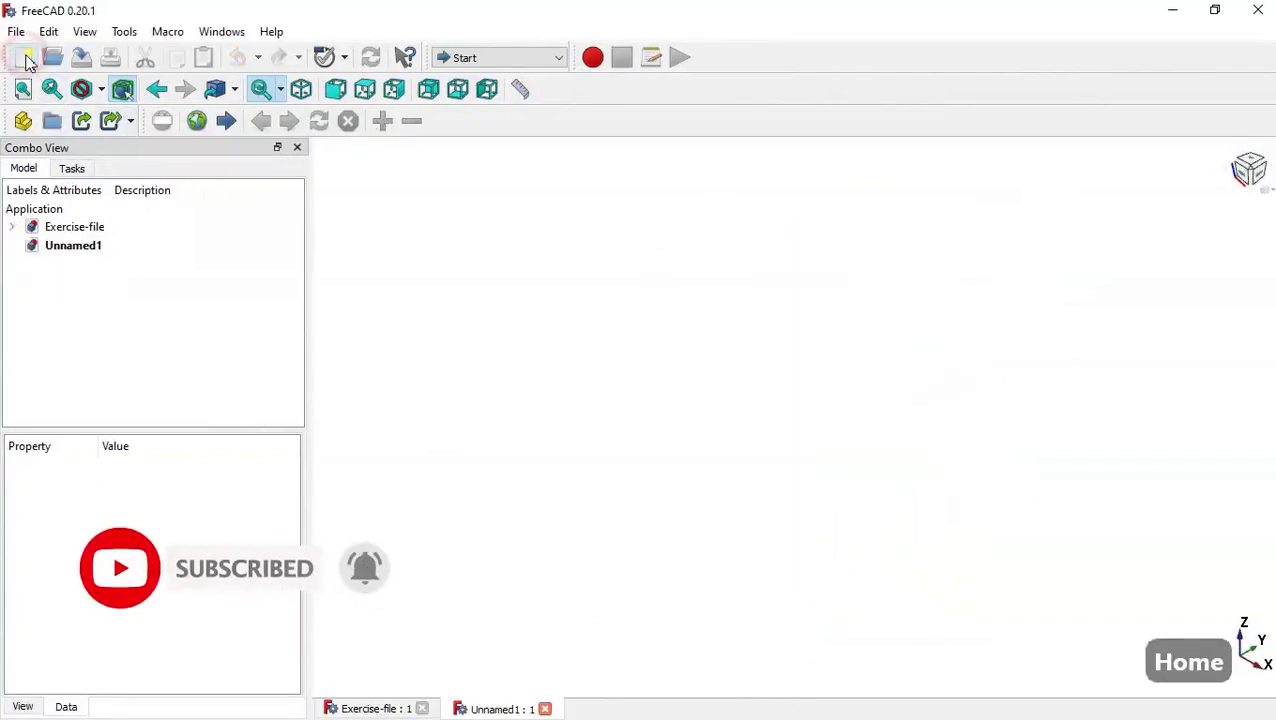
Switch to Part Design and add a body with a new sketch on the XZ_Plane.
left_click(532, 57)
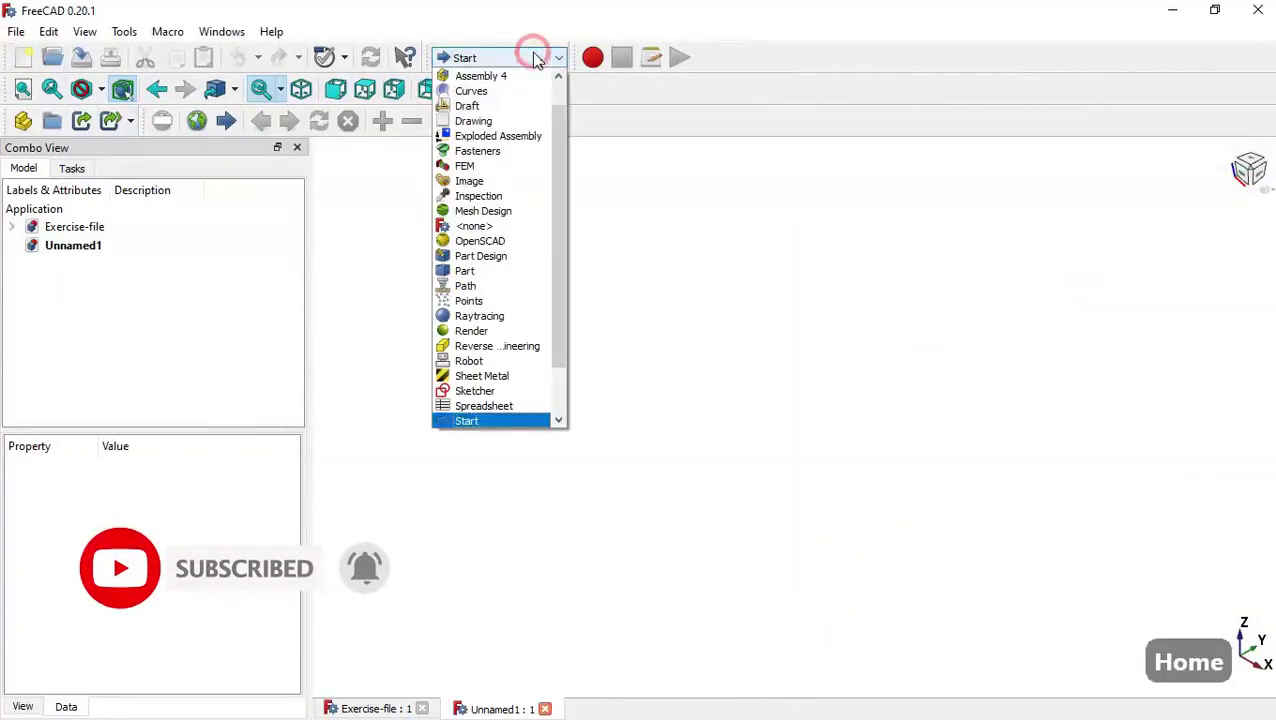
left_click(526, 262)
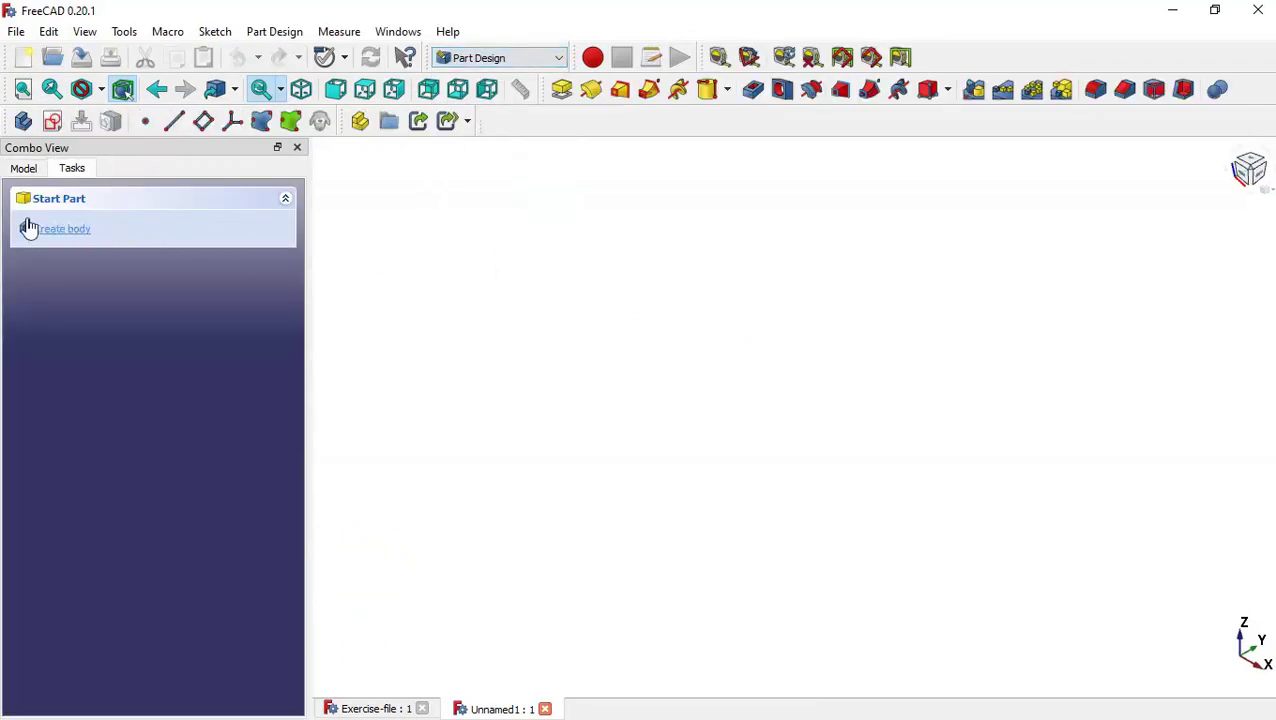
left_click(86, 232)
left_click(89, 234)
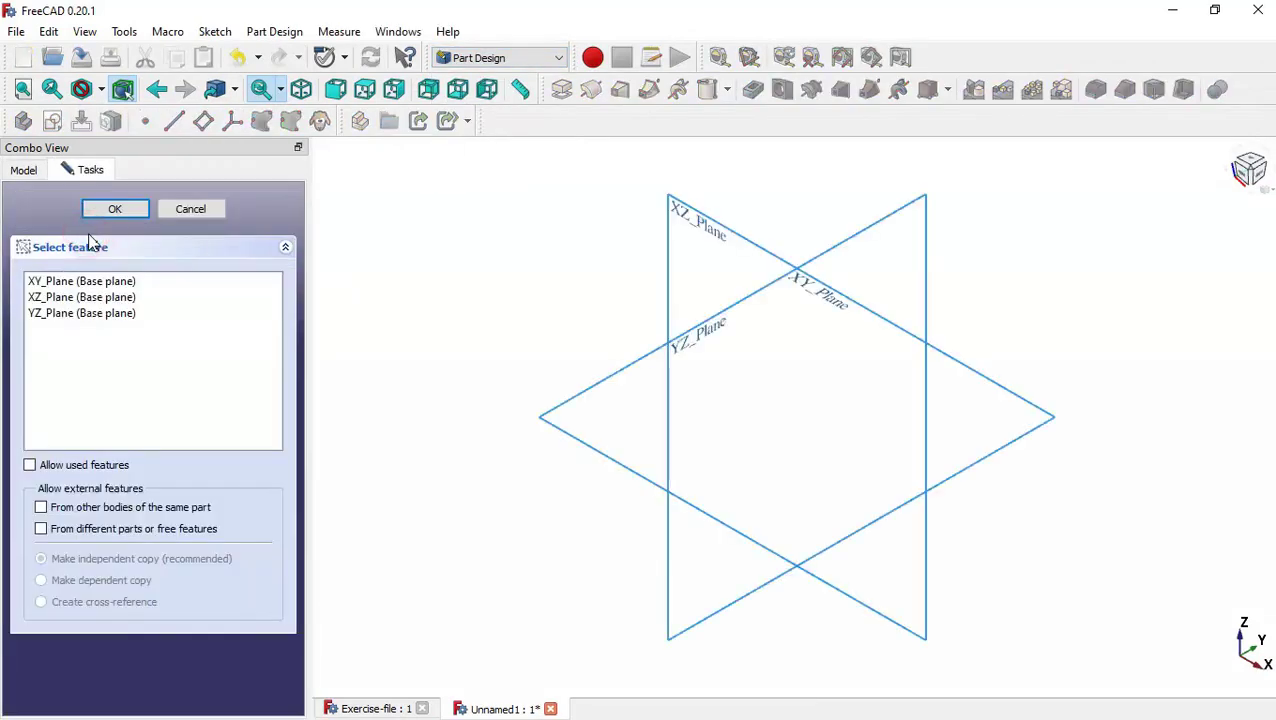
left_click(714, 238)
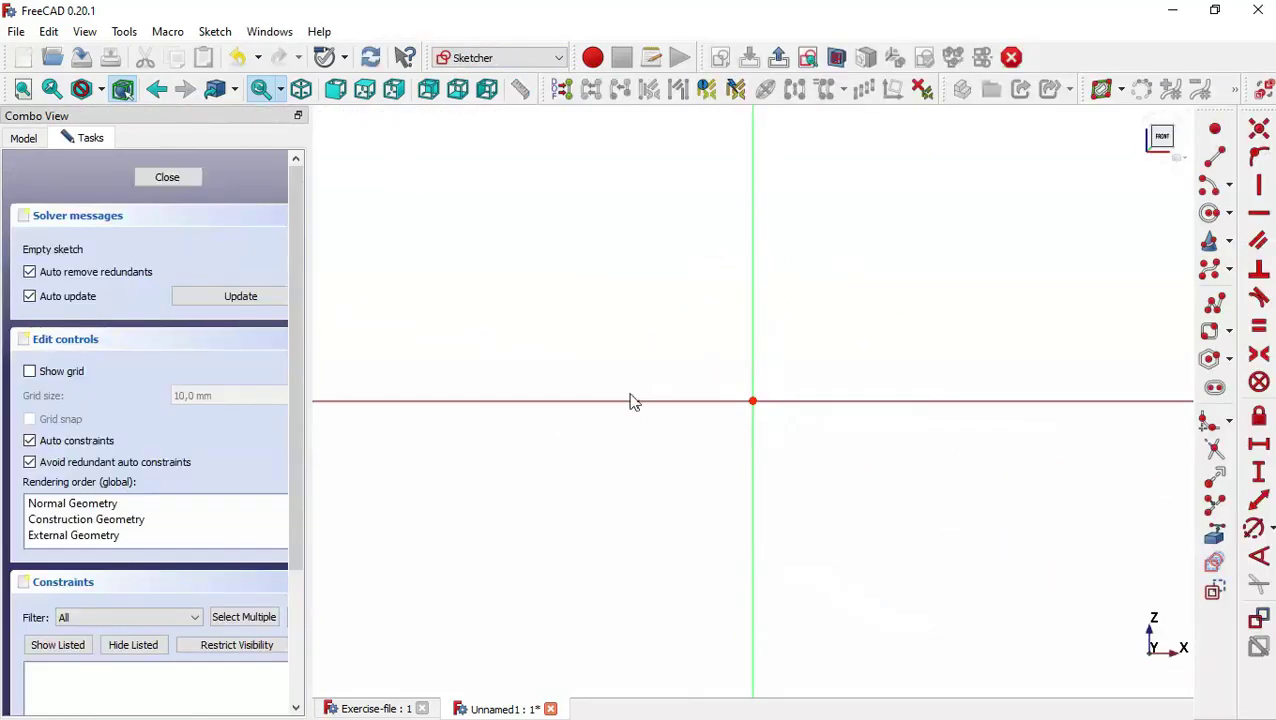
Study the reference model, then draw a rounded rectangle spanning the sketch origin.
left_click(384, 706)
middle_click_drag(911, 524, 674, 500)
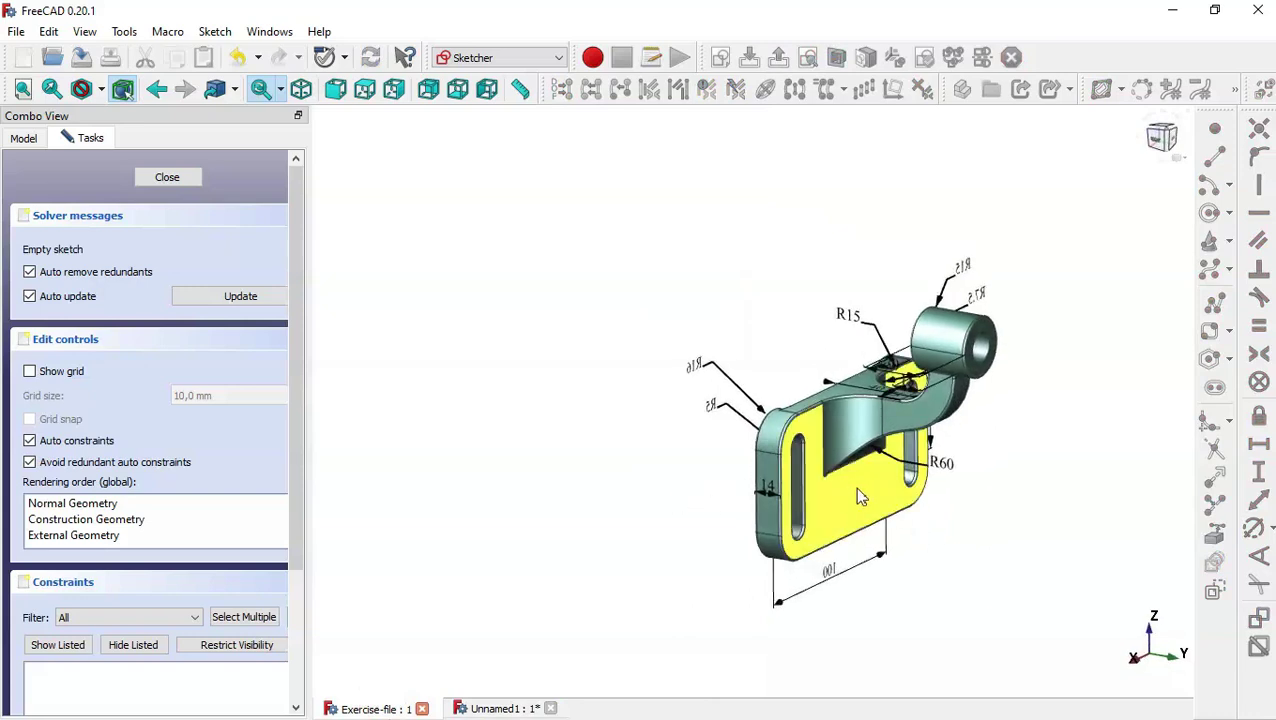
left_click(470, 708)
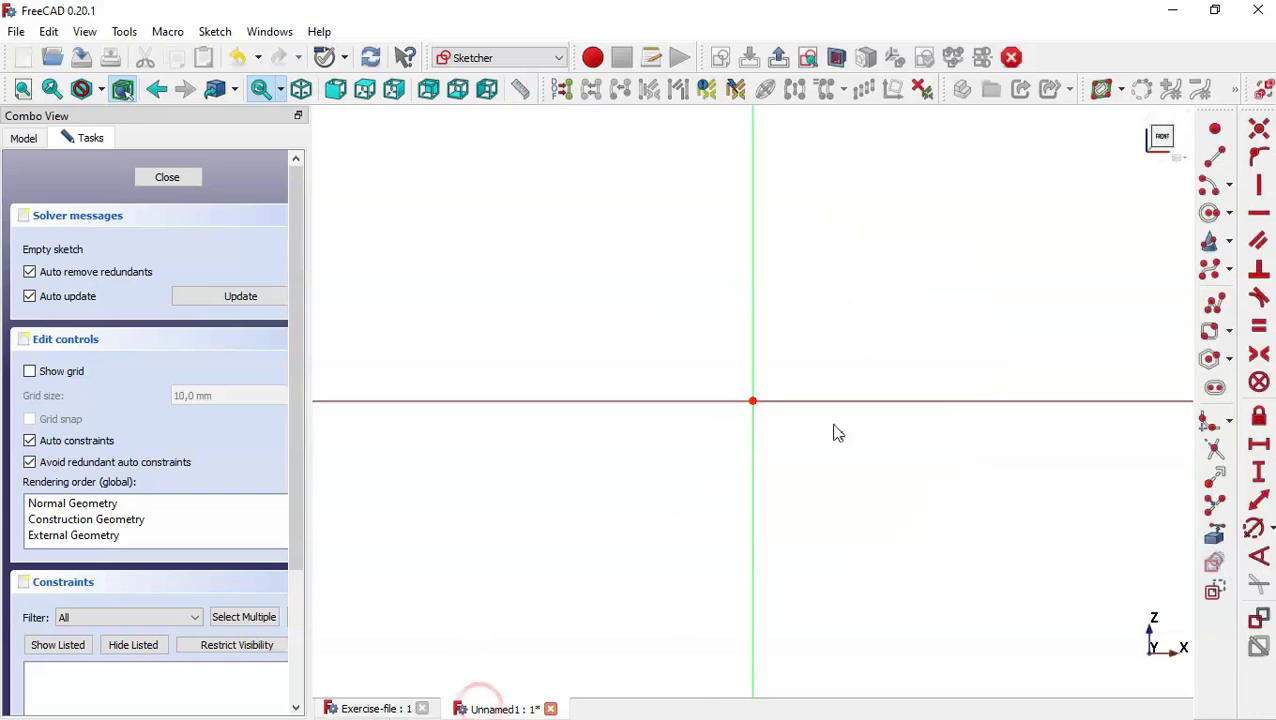
left_click(1228, 331)
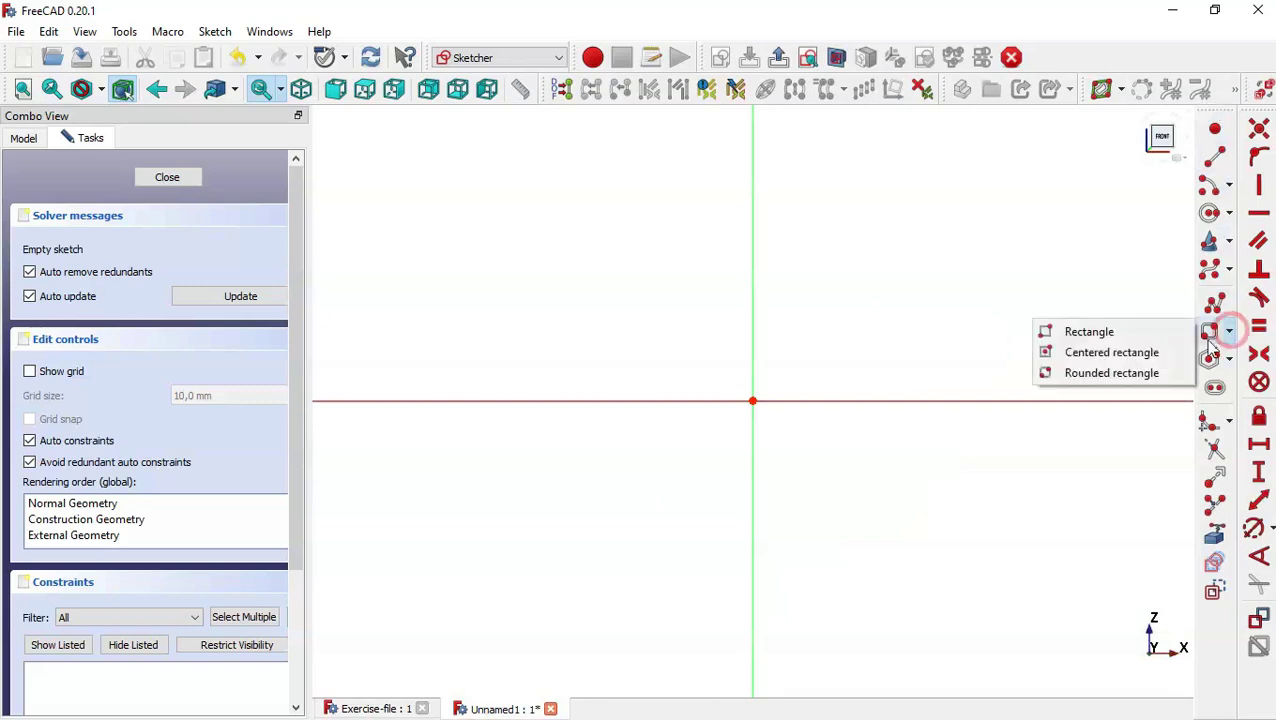
left_click(1130, 373)
left_click(483, 207)
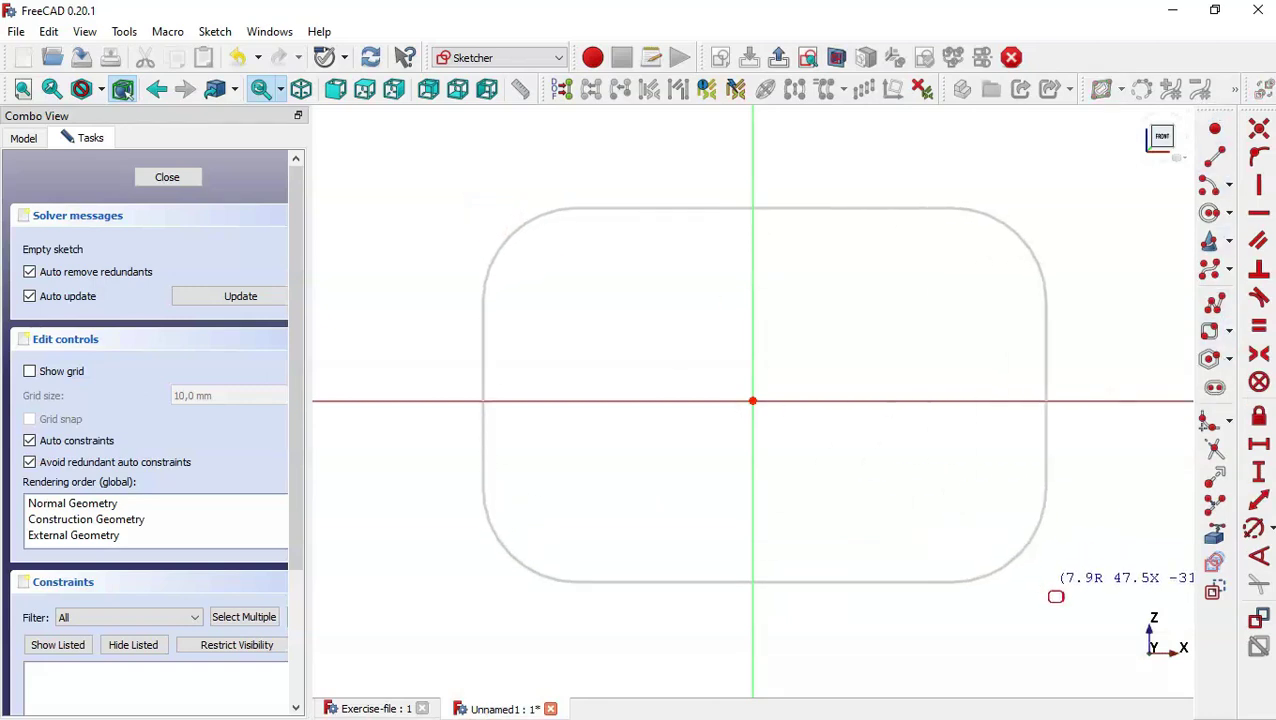
left_click(1047, 580)
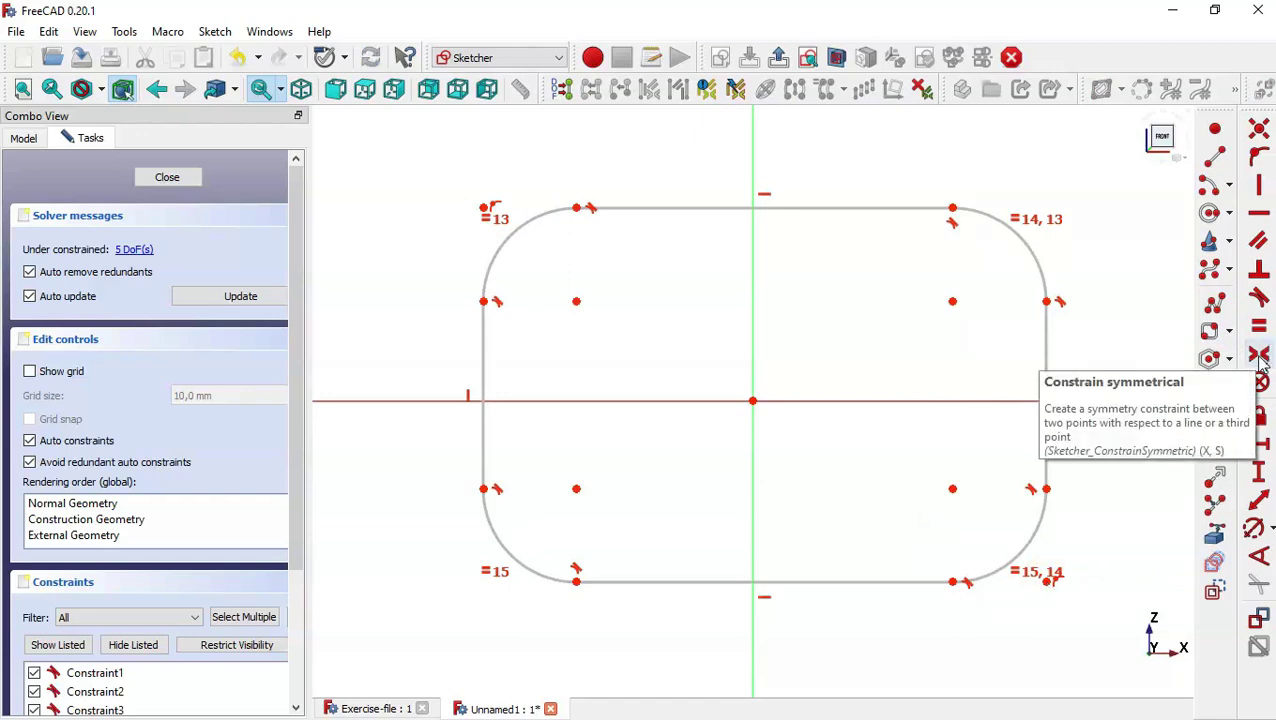
Begin a Symmetric constraint on the lower-right and upper-left corner arc centres.
left_click(1259, 357)
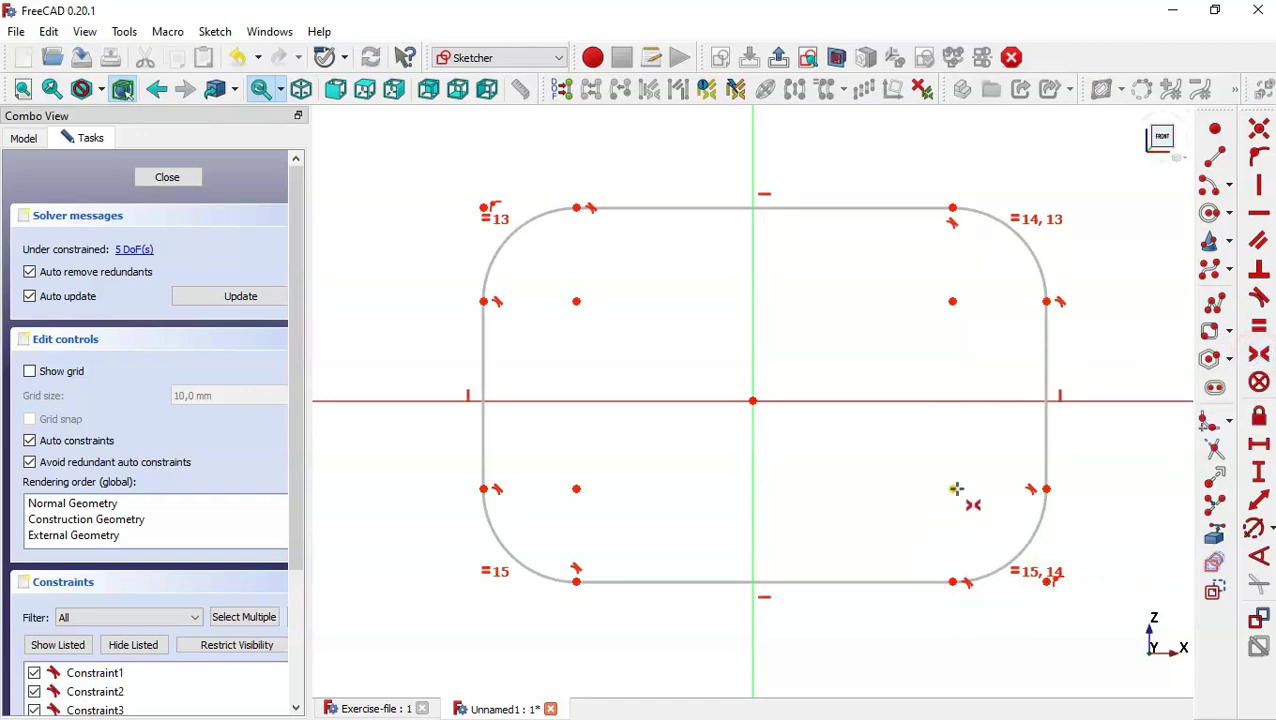
left_click(954, 488)
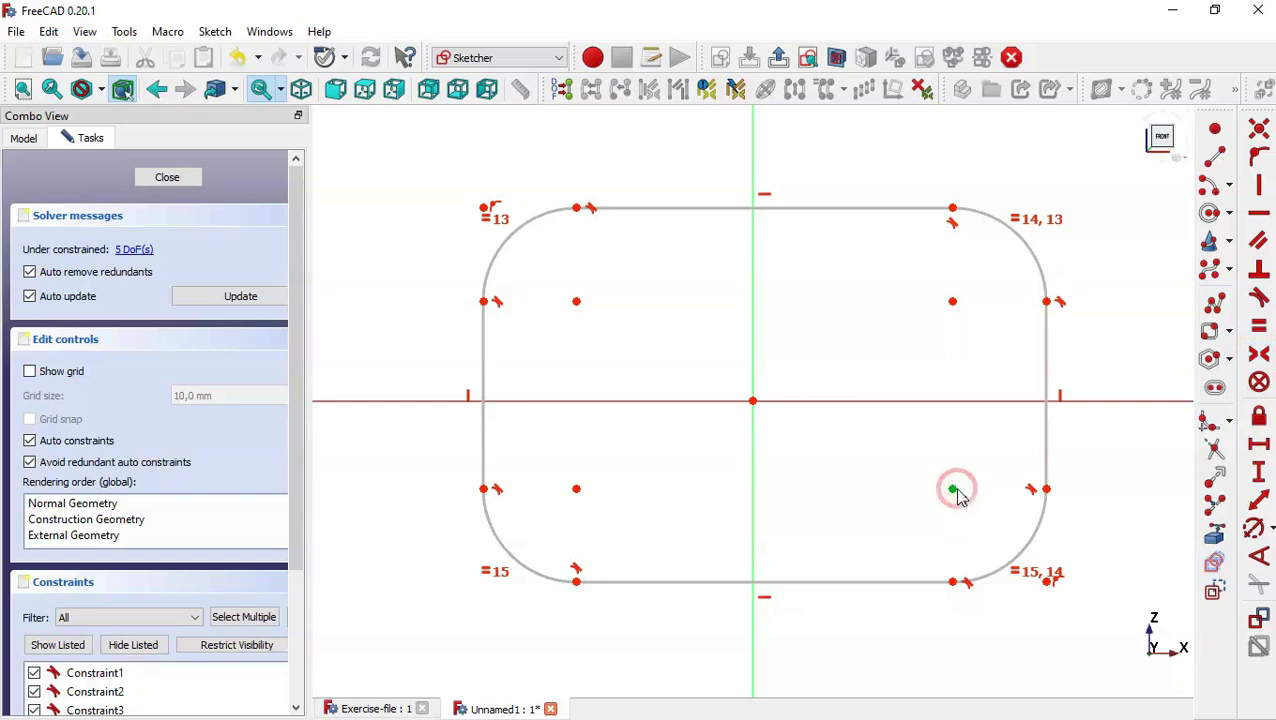
left_click(577, 301)
Make the two corner arc centres symmetric about the origin, then recheck the reference model.
left_click(754, 401)
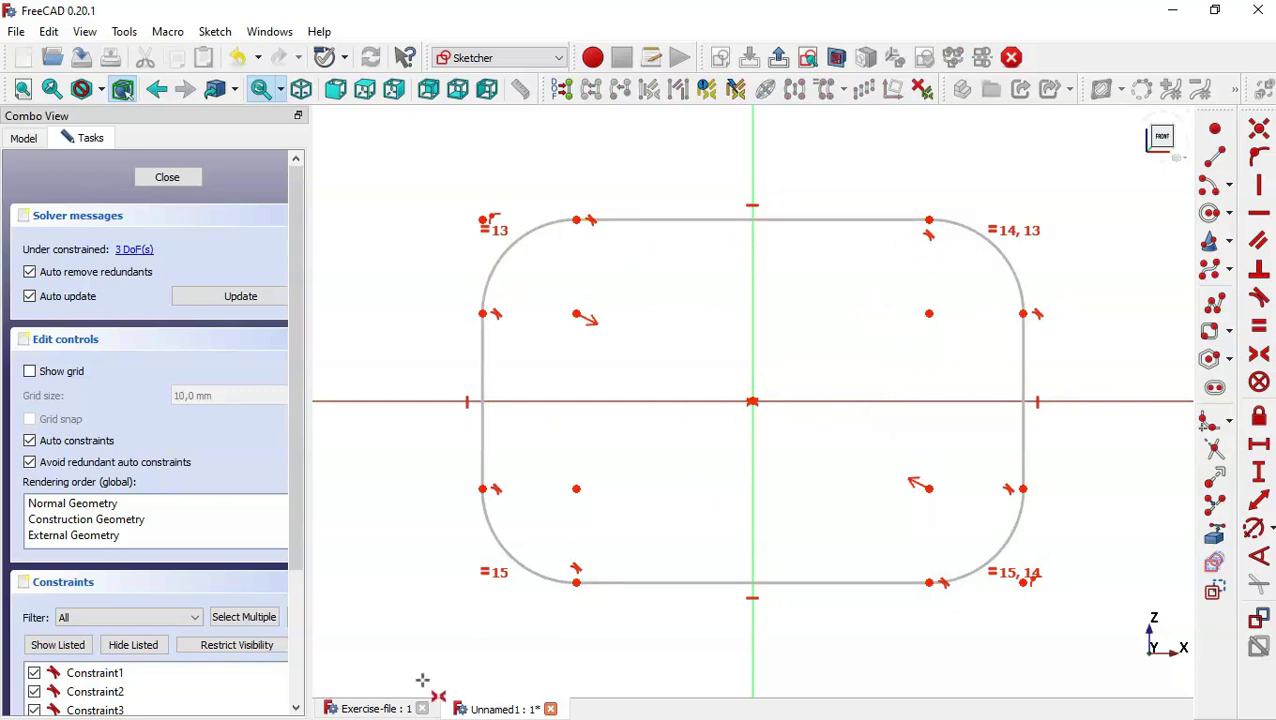
left_click(375, 709)
key("Home")
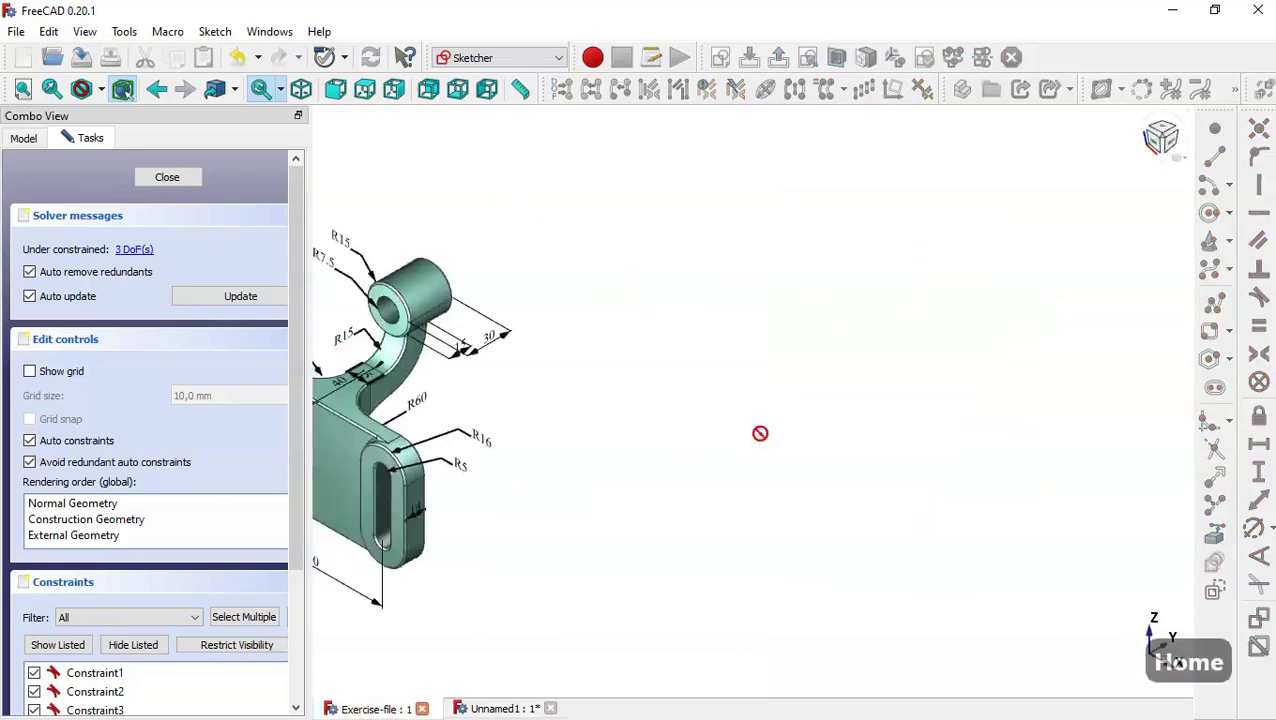
scroll(802, 451, "up", 5)
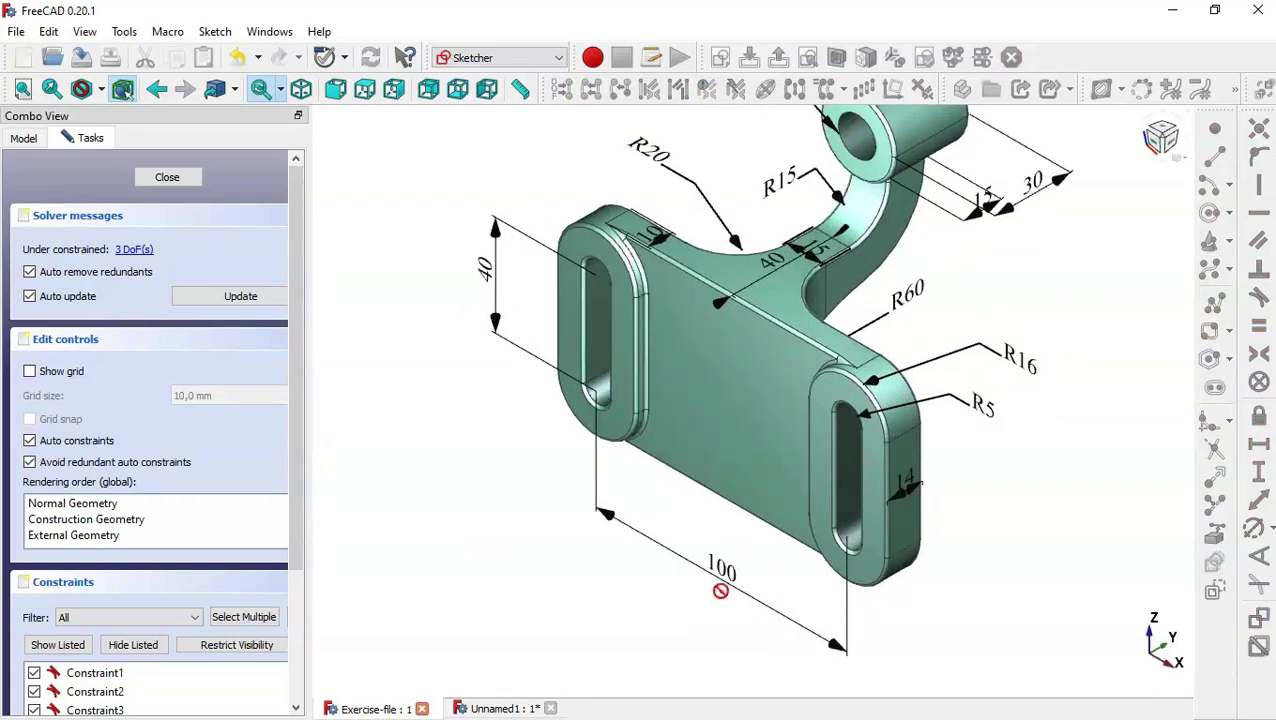
left_click(475, 709)
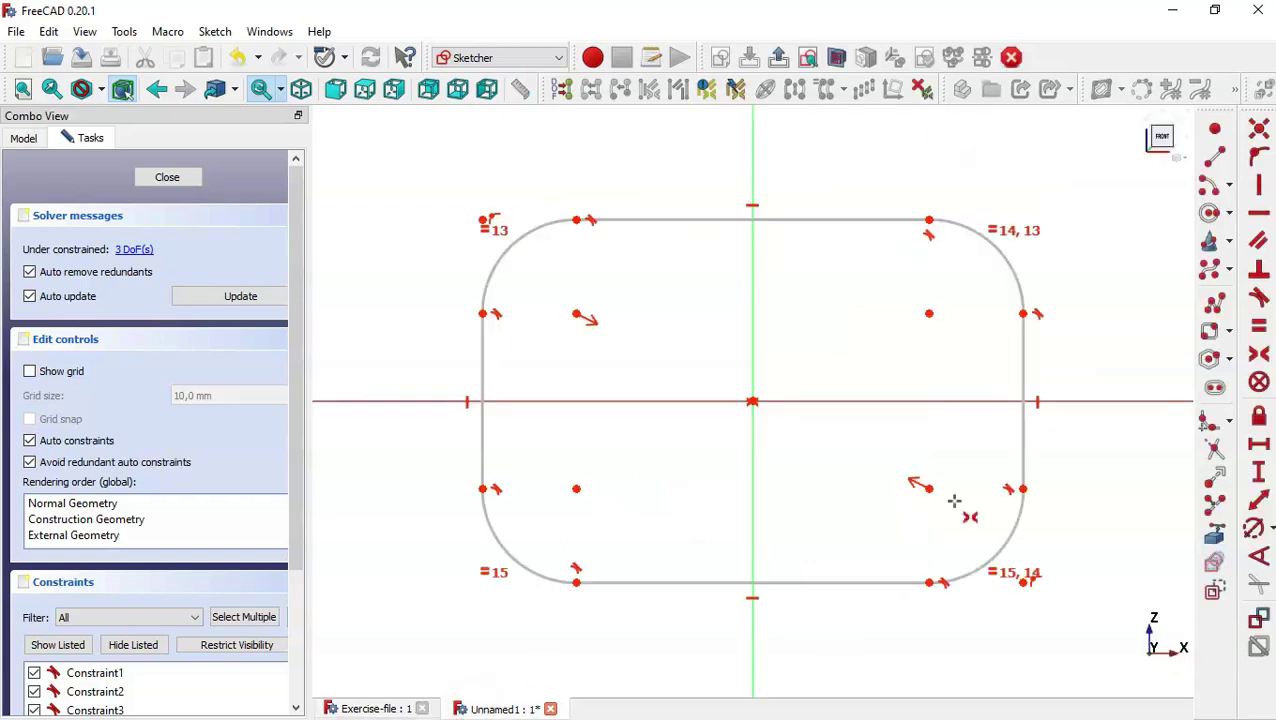
Give the corner arcs a 16 mm radius and the right edge a 40 mm height.
left_click(1255, 528)
left_click(1018, 272)
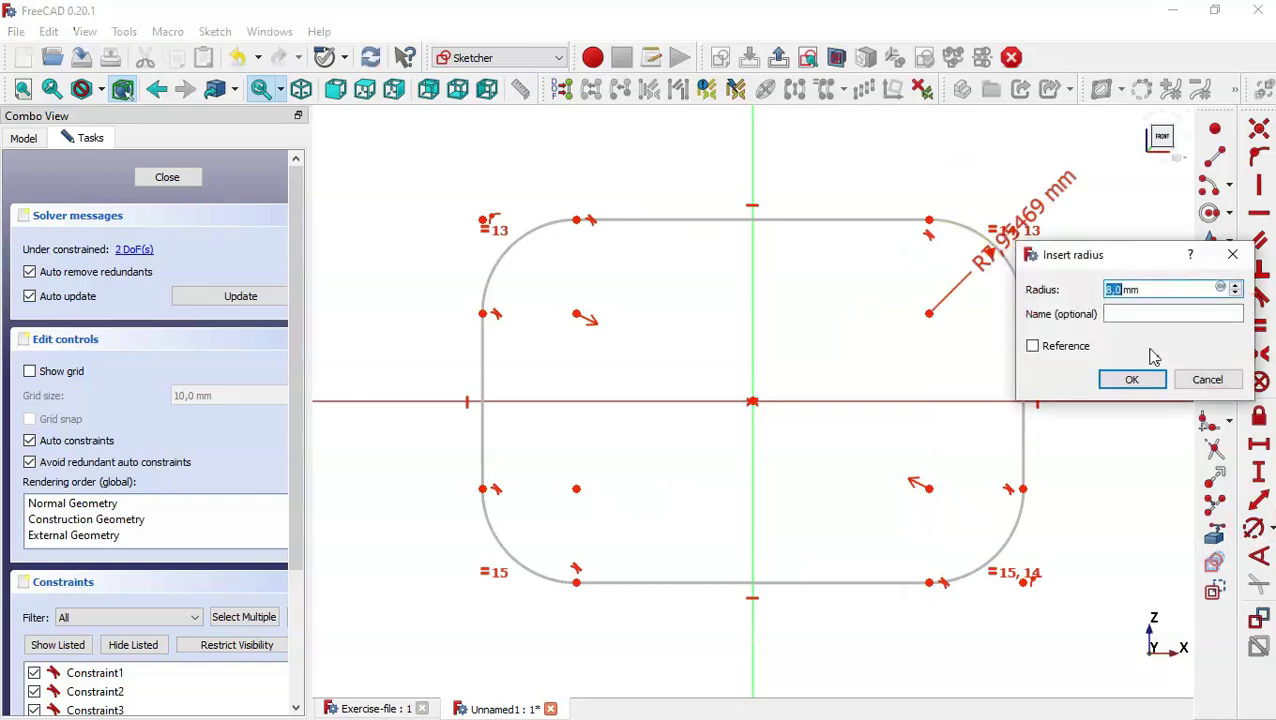
type("16")
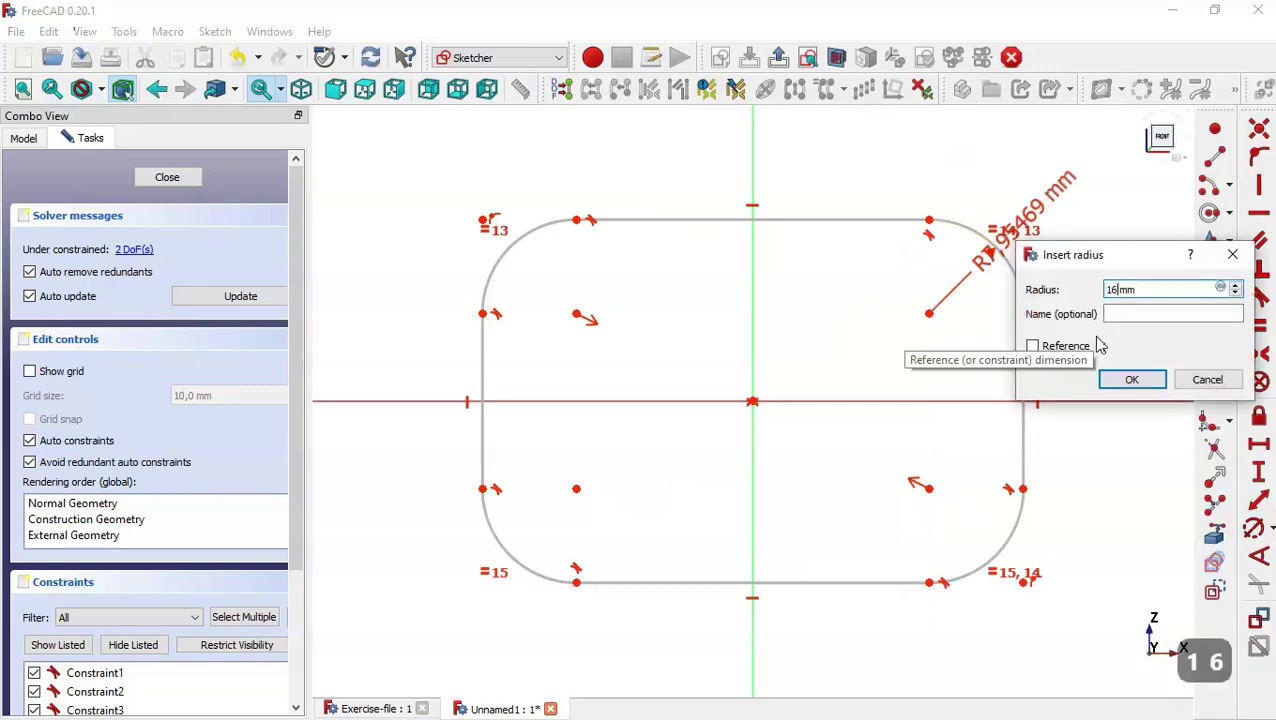
key("Return")
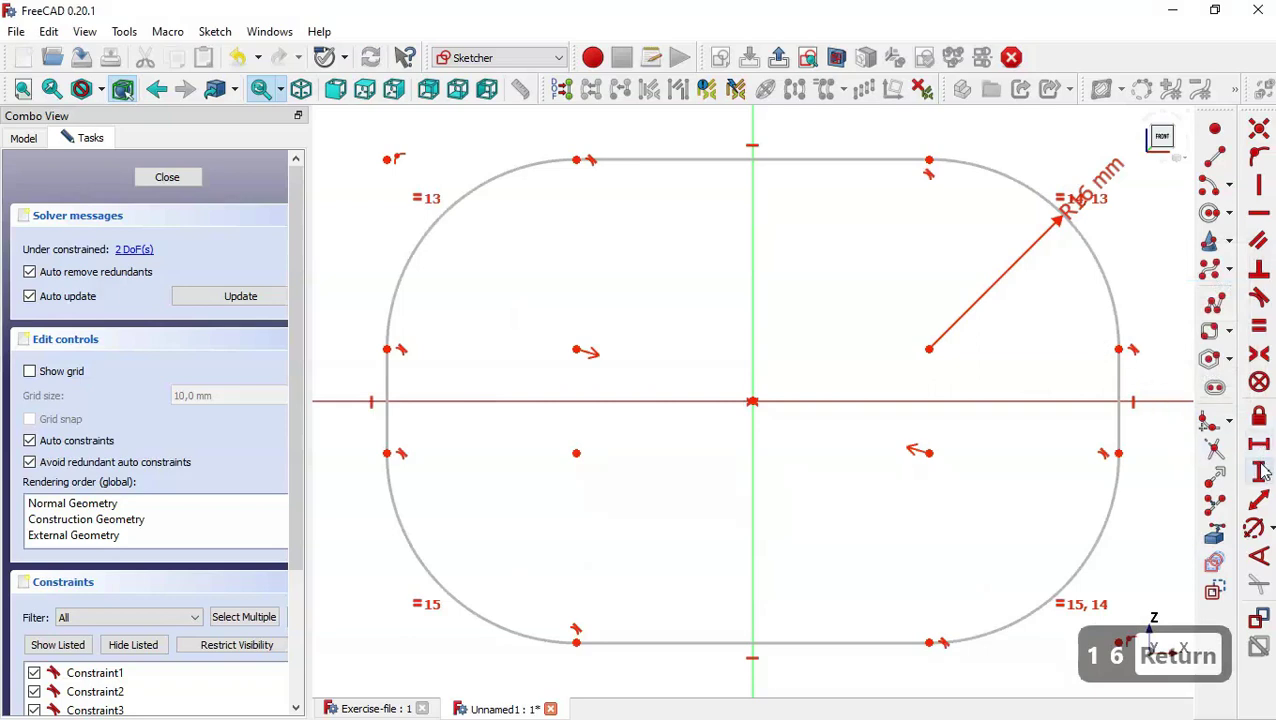
left_click(1119, 364)
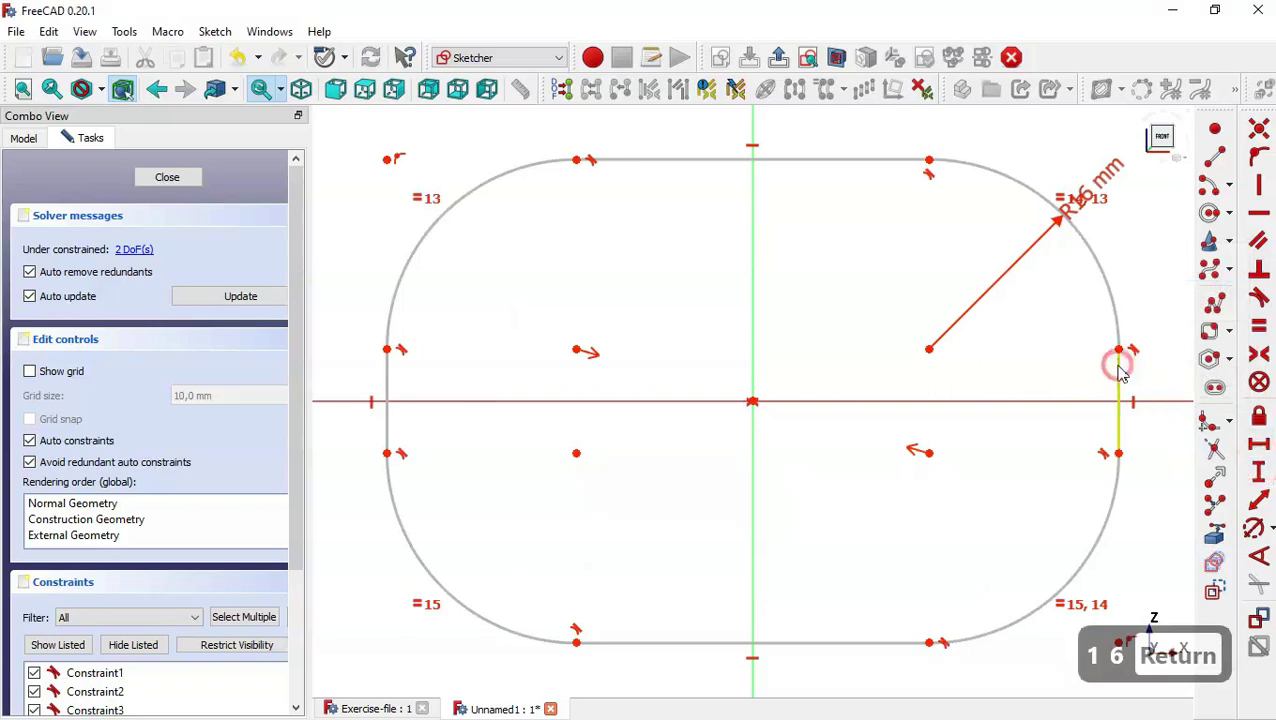
type("40")
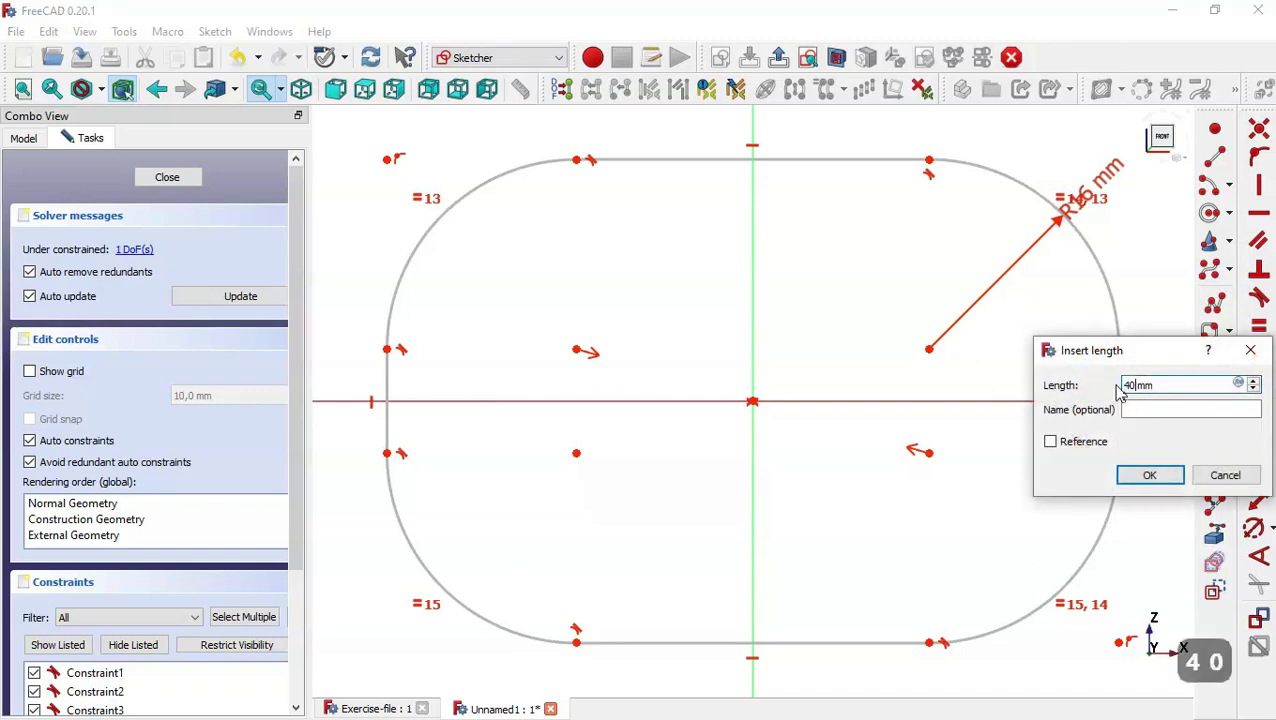
key("Return")
Set the bottom edge to 100 mm wide and close the sketch.
scroll(988, 371, "down", 3)
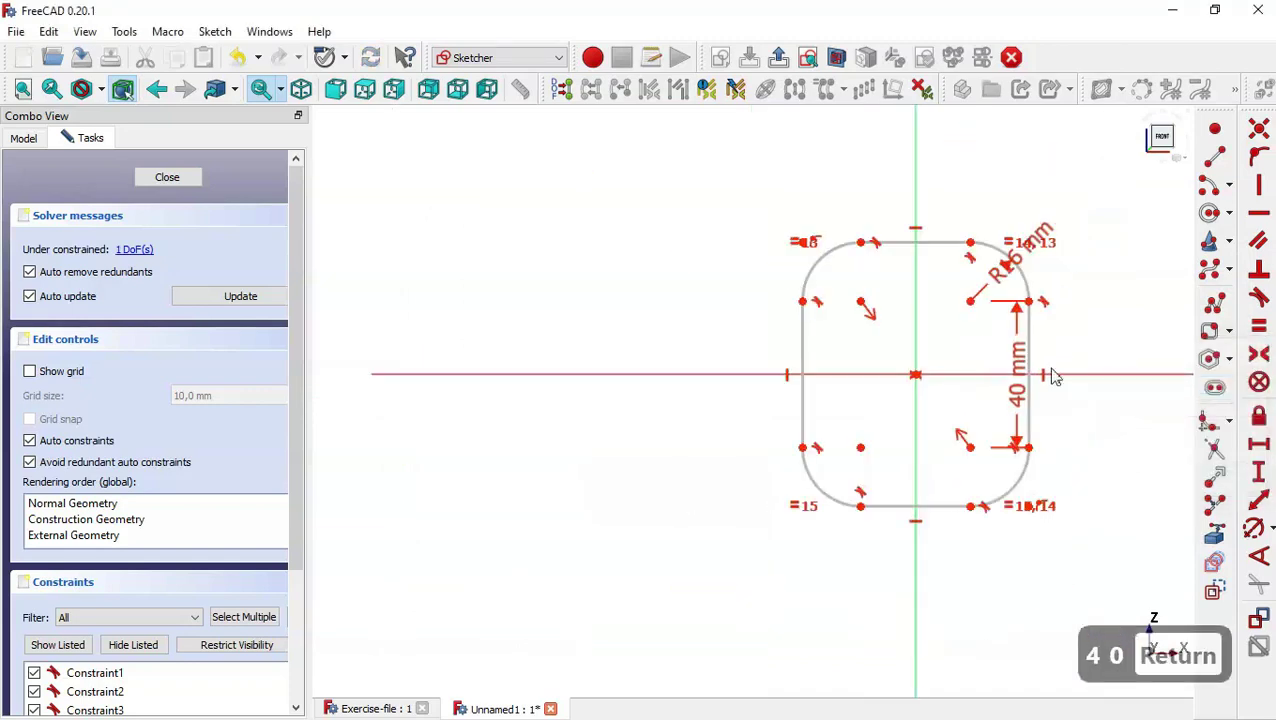
left_click(1260, 447)
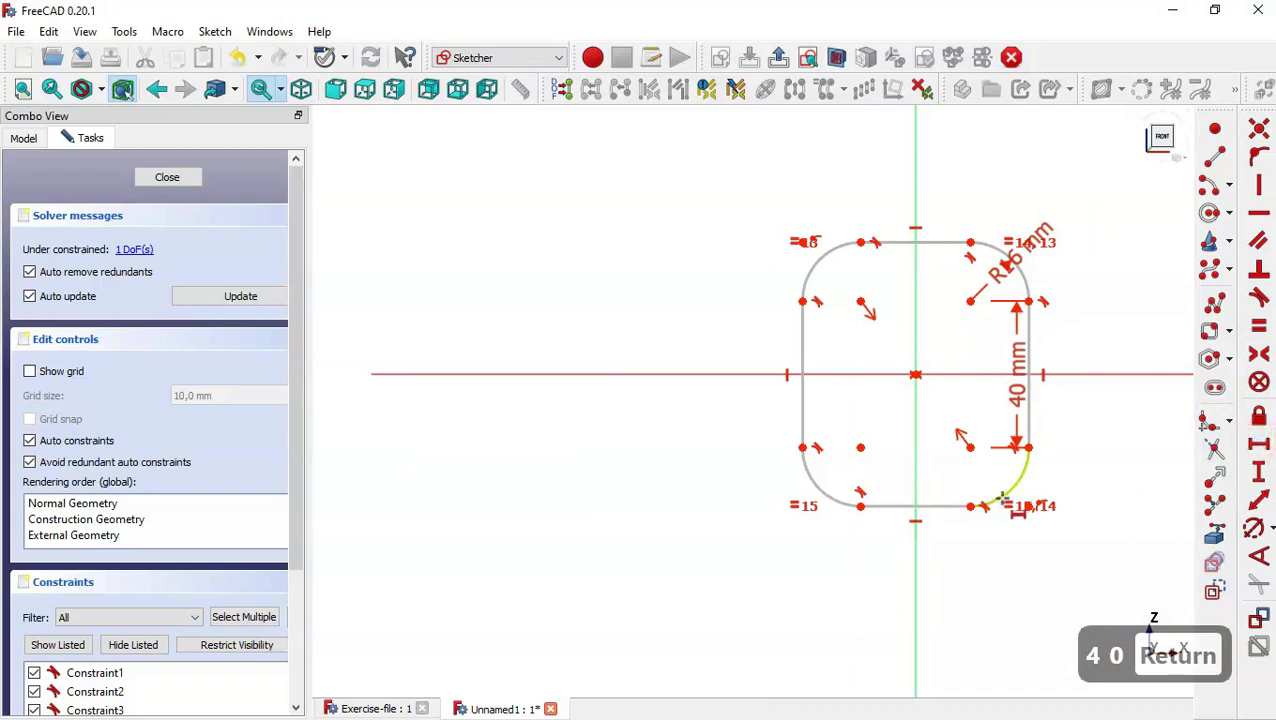
left_click(943, 507)
type("100")
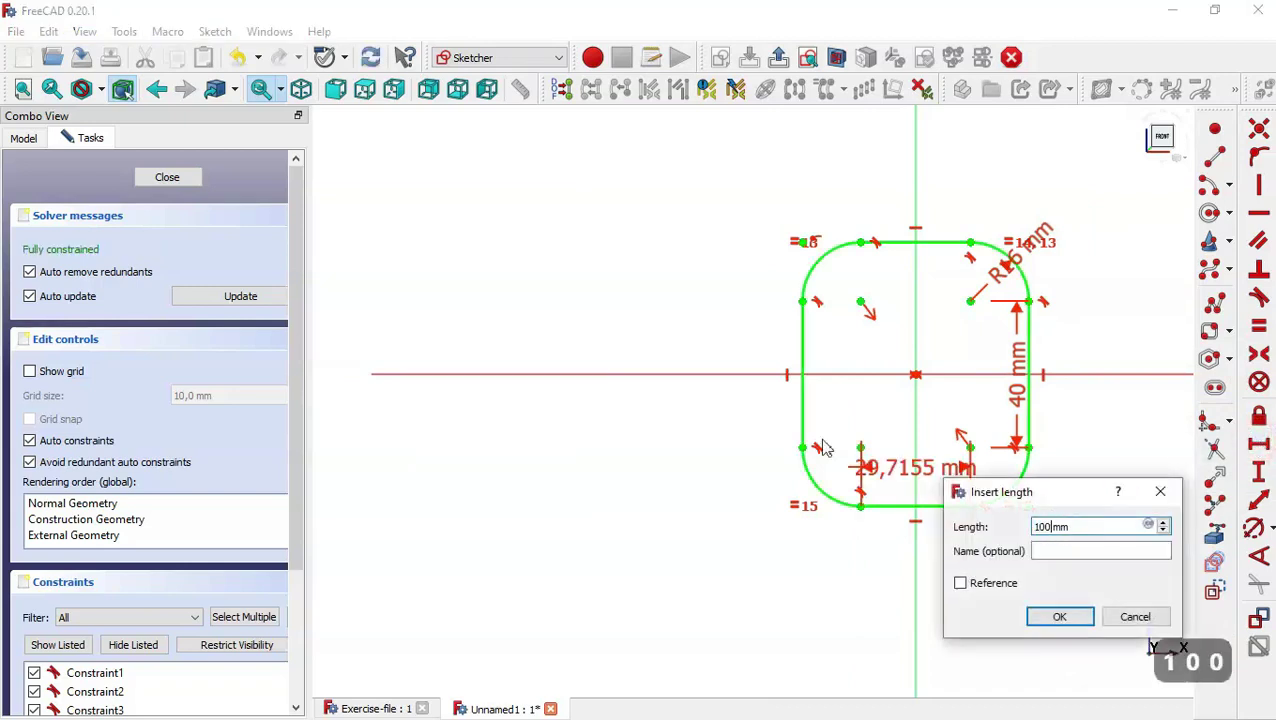
key("Return")
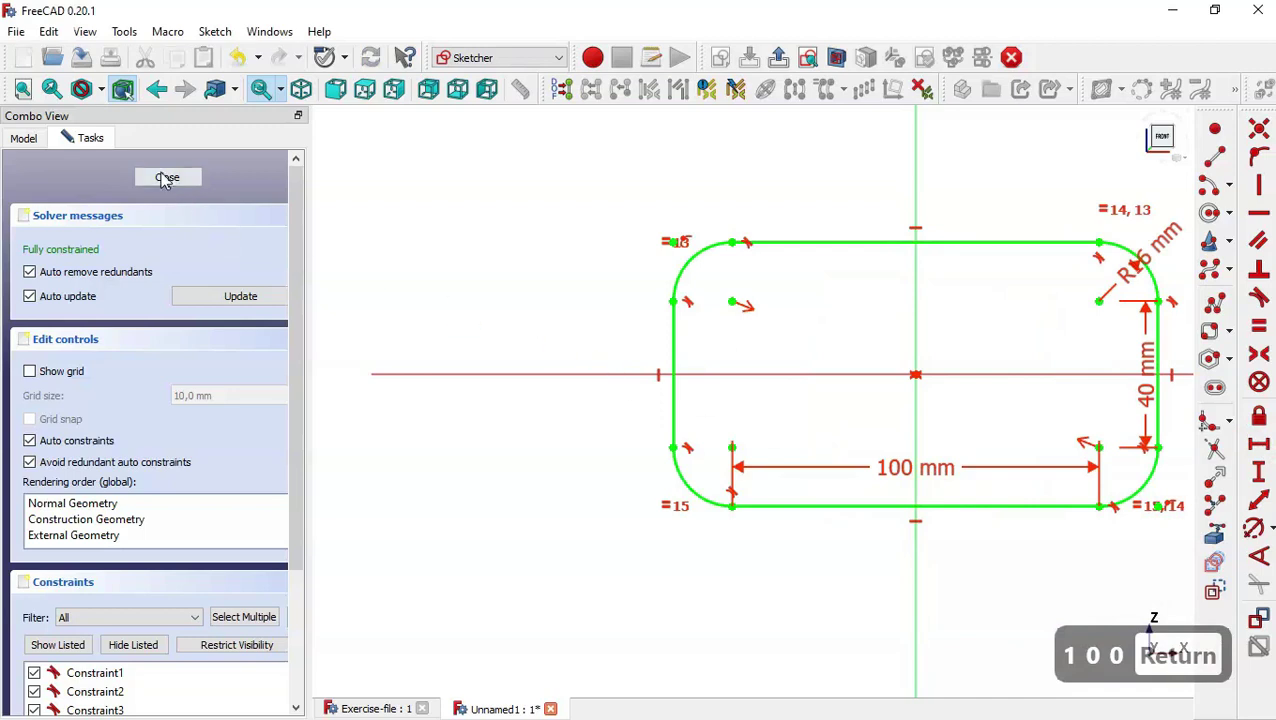
left_click(165, 179)
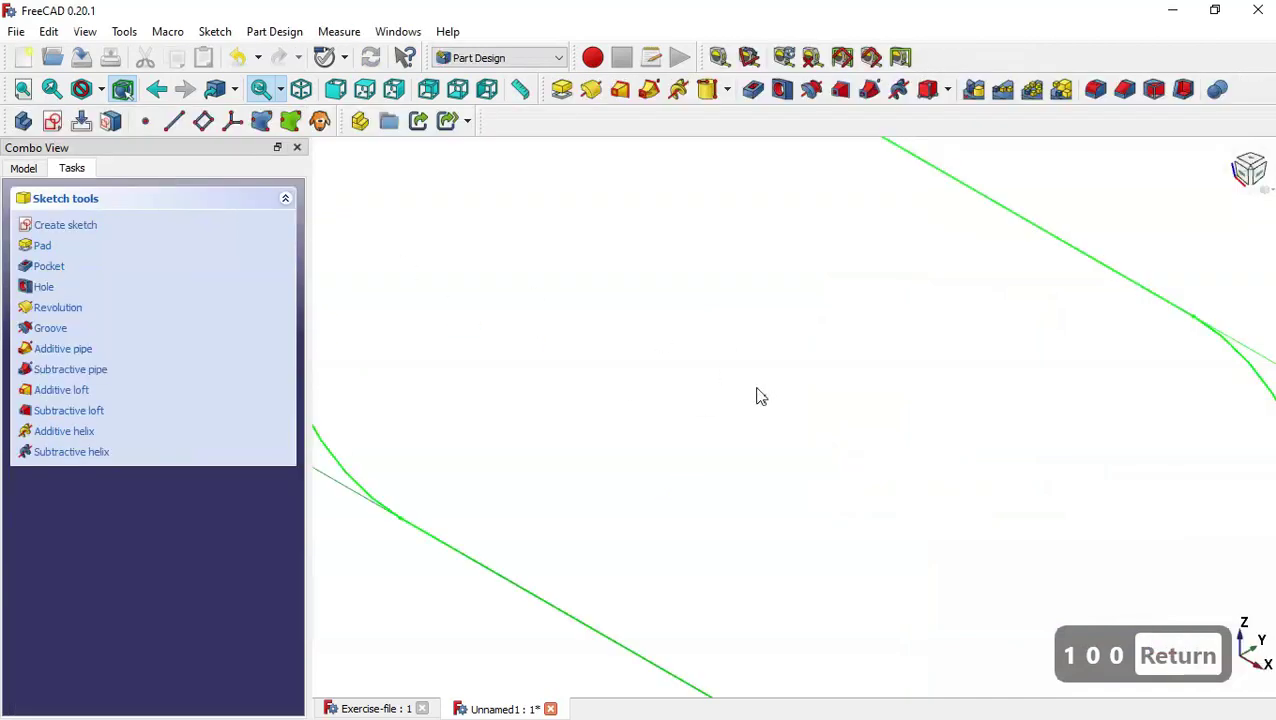
Pad the rectangle sketch 10 mm into the base plate after comparing with the reference.
key("Home")
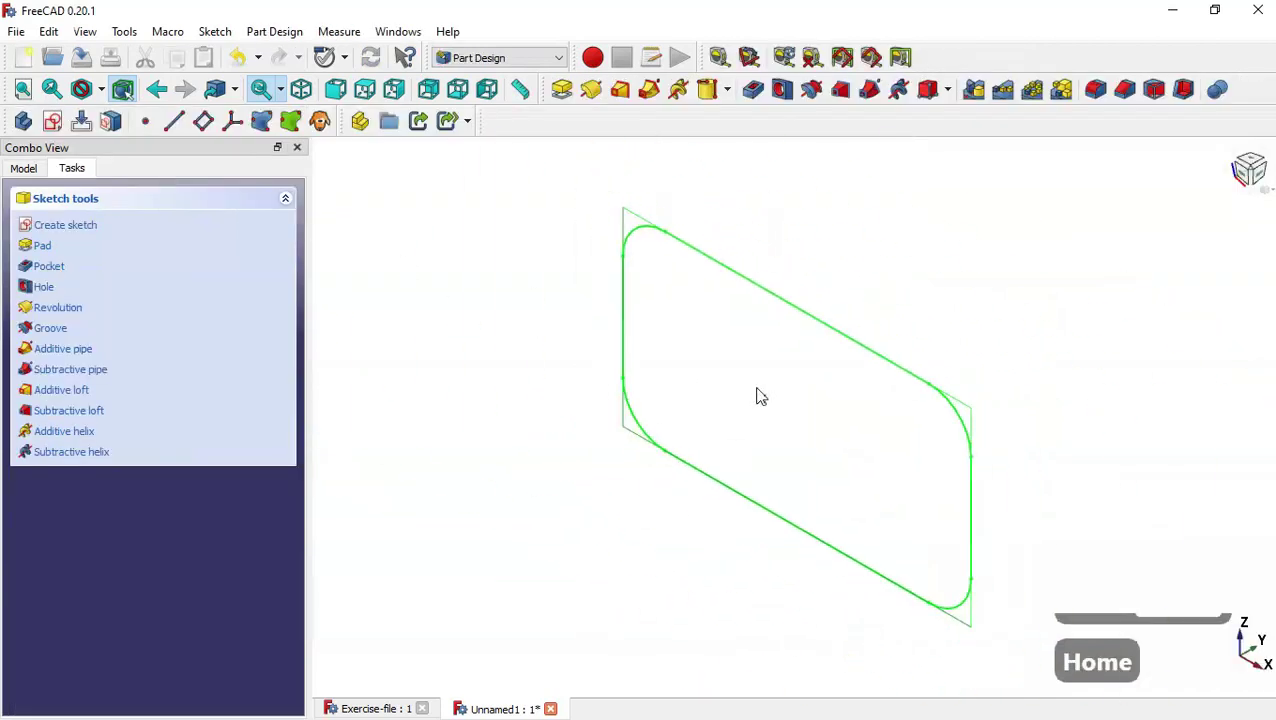
left_click(561, 90)
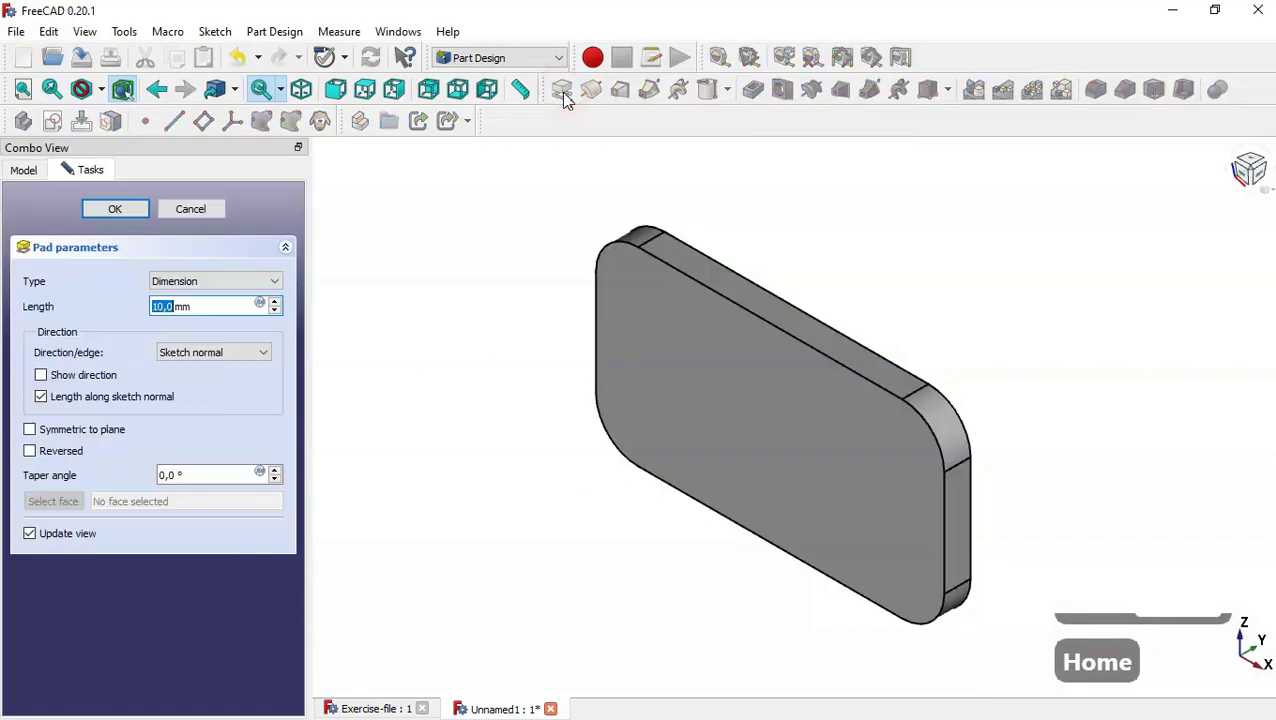
left_click(389, 709)
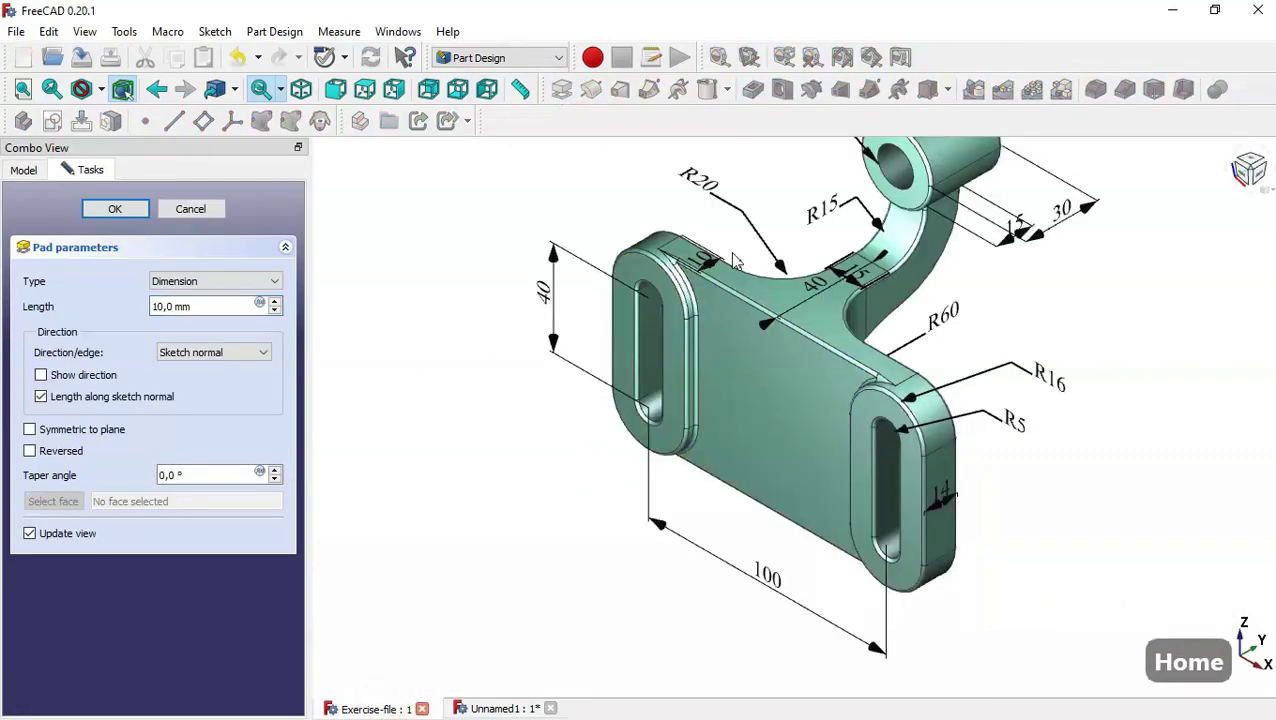
scroll(740, 220, "up", 3)
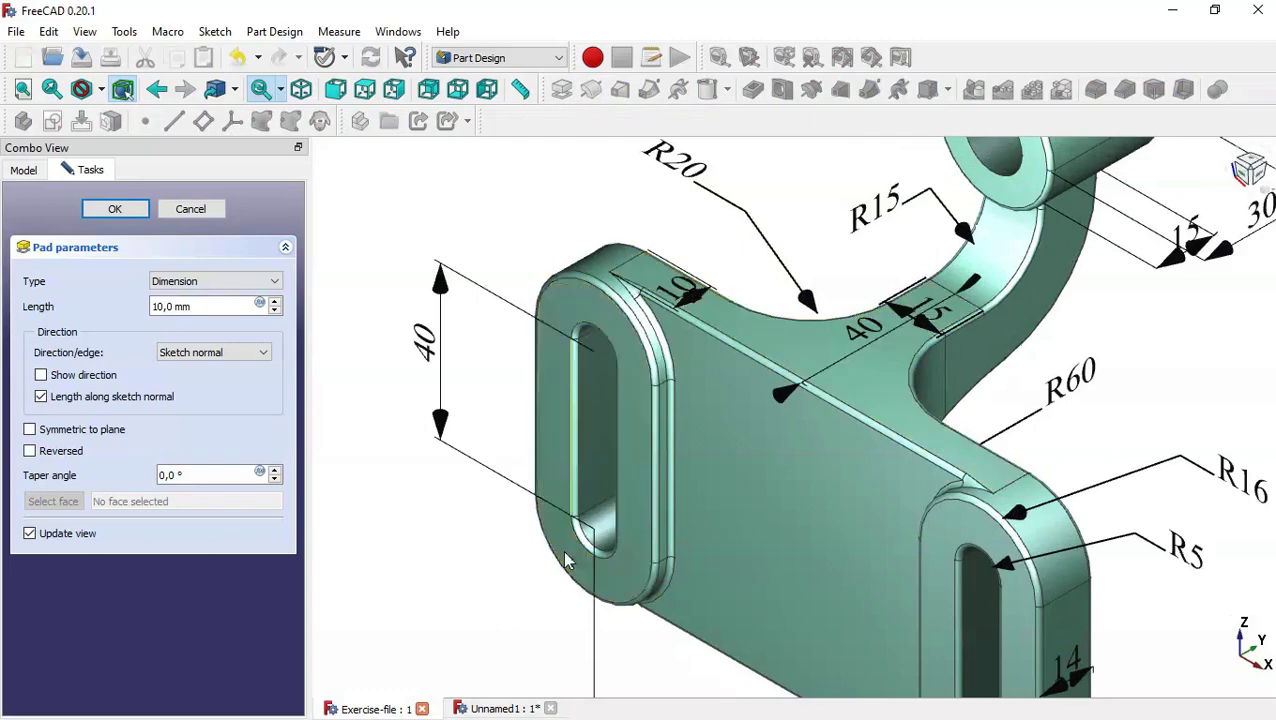
left_click(512, 708)
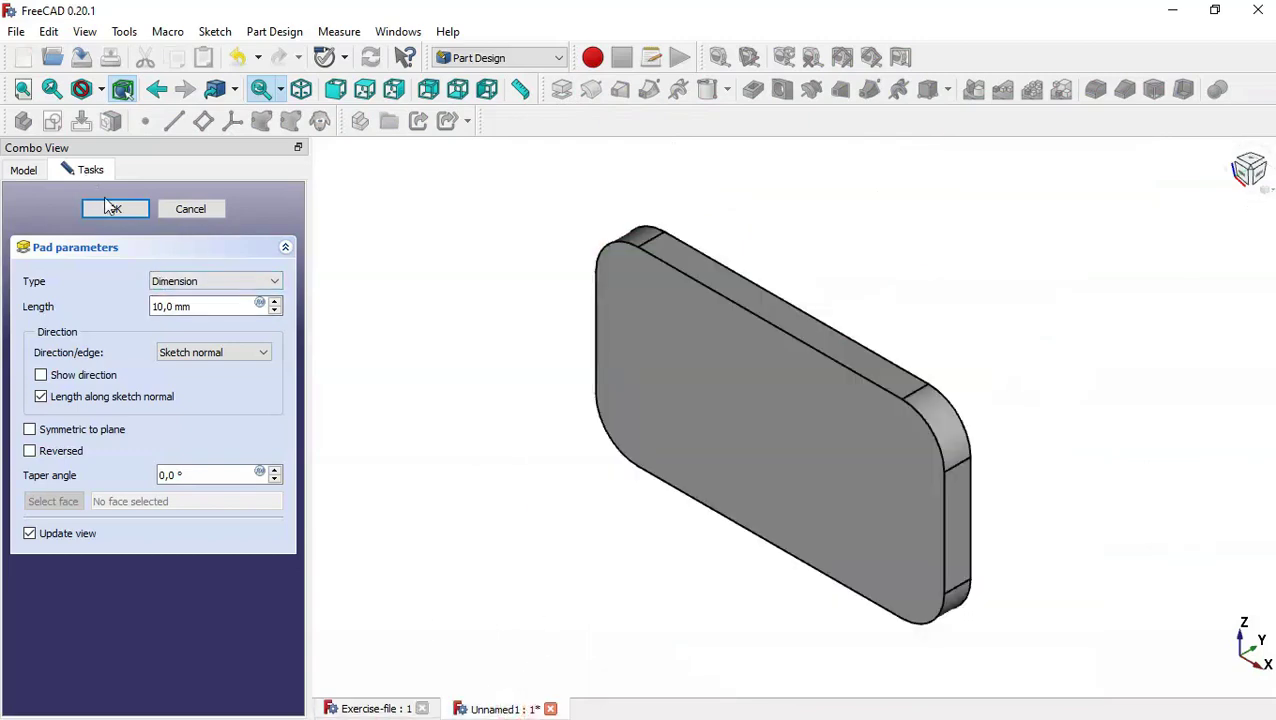
left_click(108, 208)
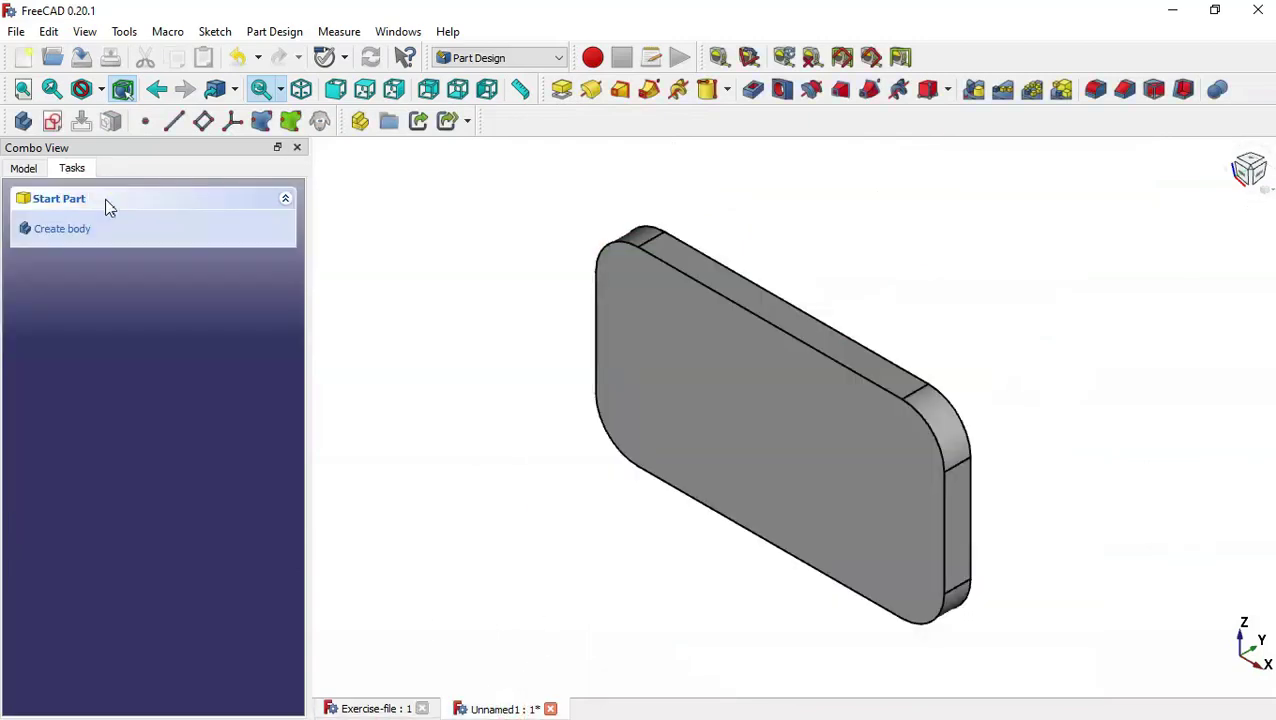
left_click(618, 374)
Start a sketch on the plate face referencing the corner arcs and left edge as external geometry.
left_click(53, 121)
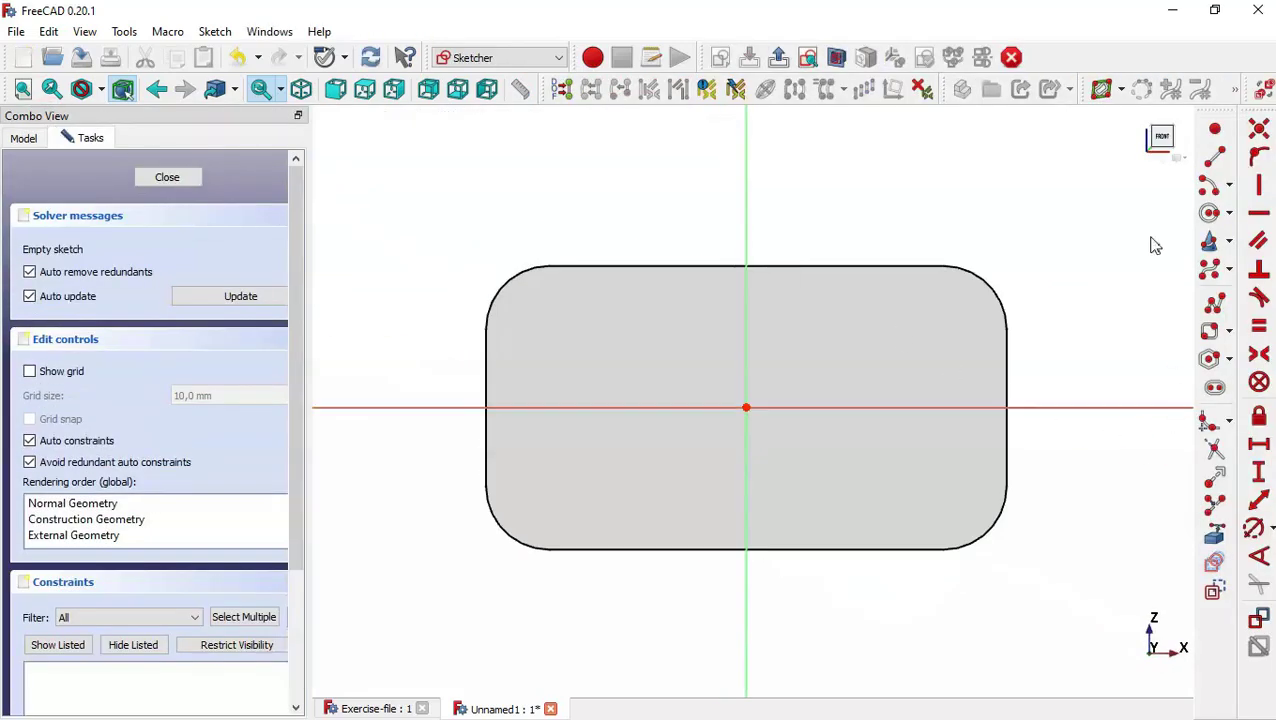
left_click(1213, 534)
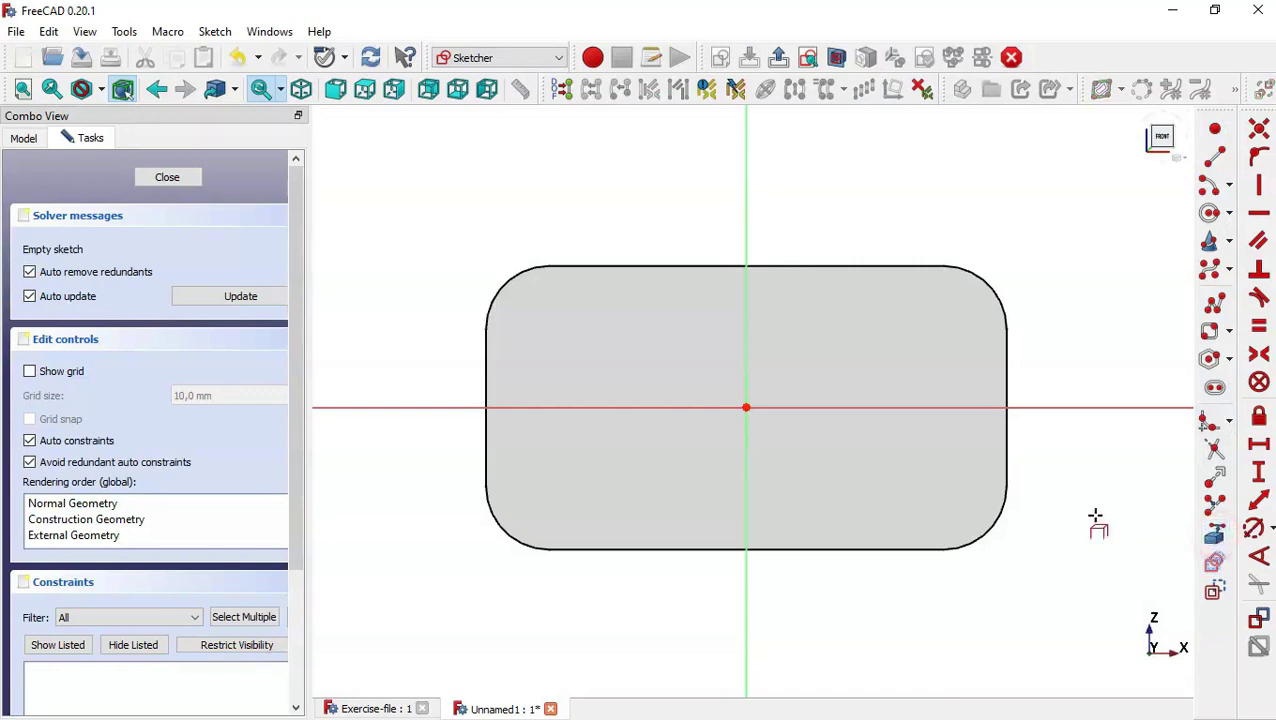
left_click(1006, 508)
left_click(486, 344)
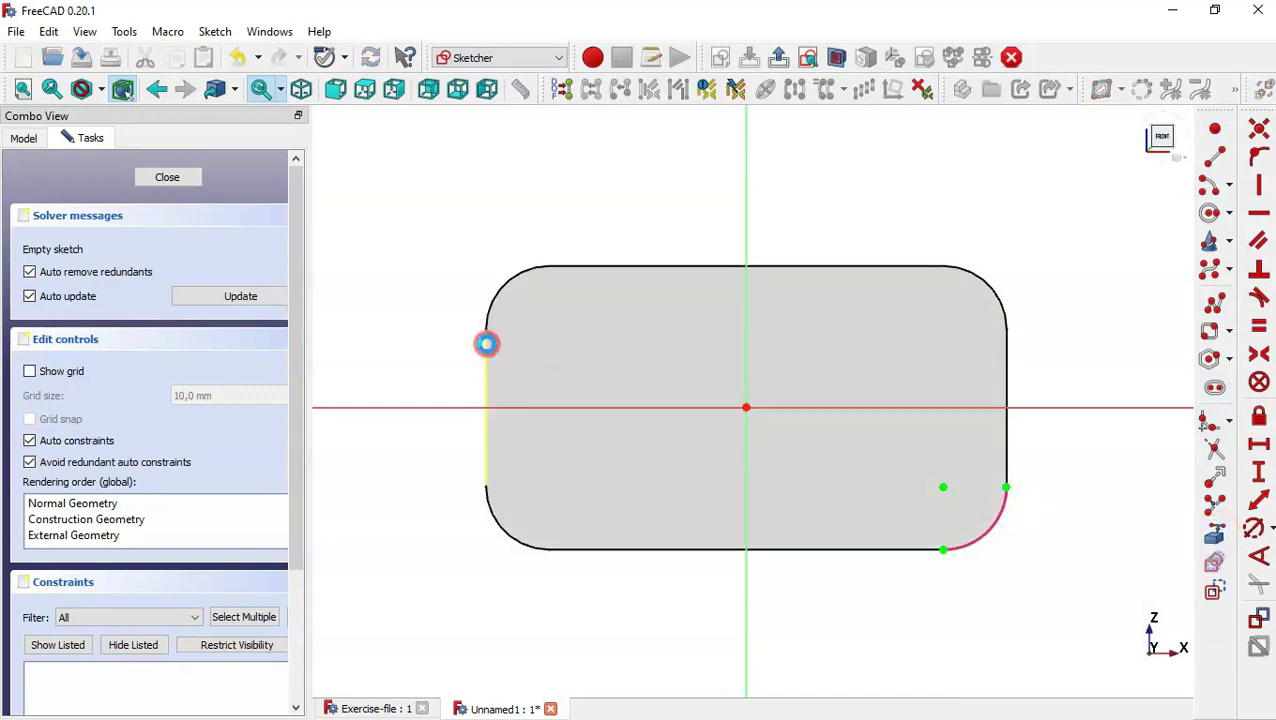
left_click(507, 281)
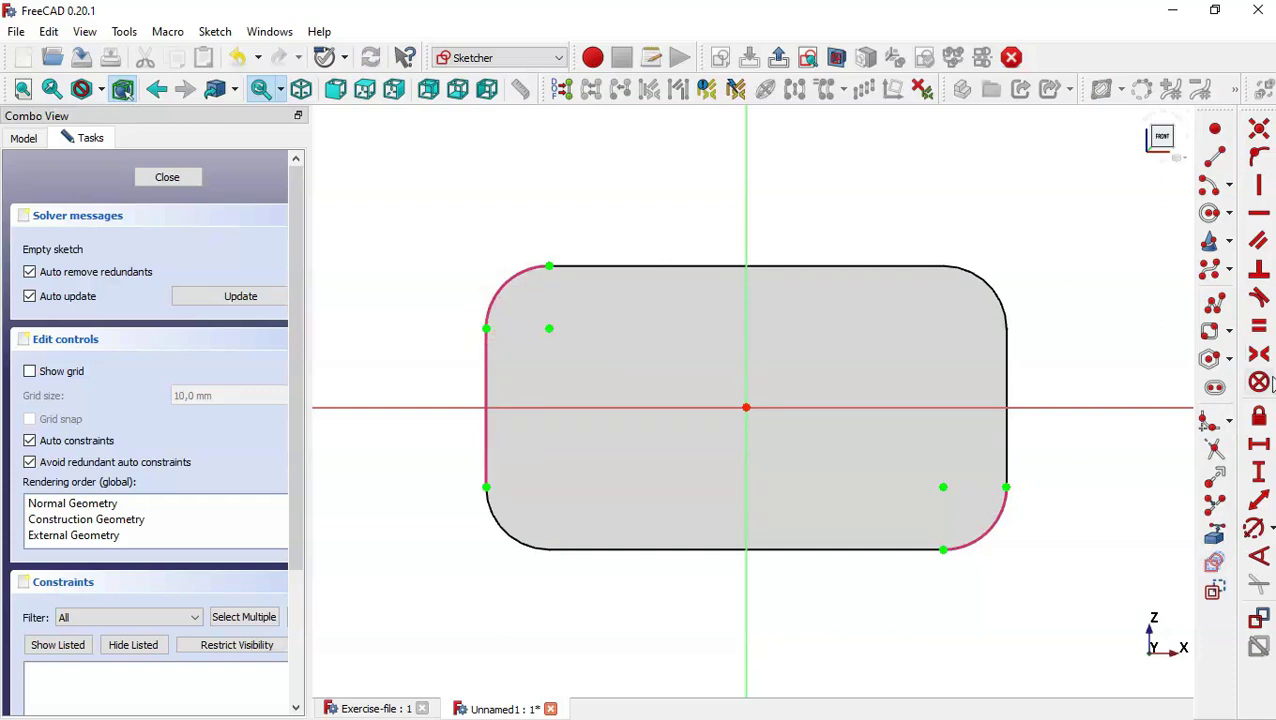
Draw two vertical slots centred on the plate's rounded corner arcs.
left_click(1214, 387)
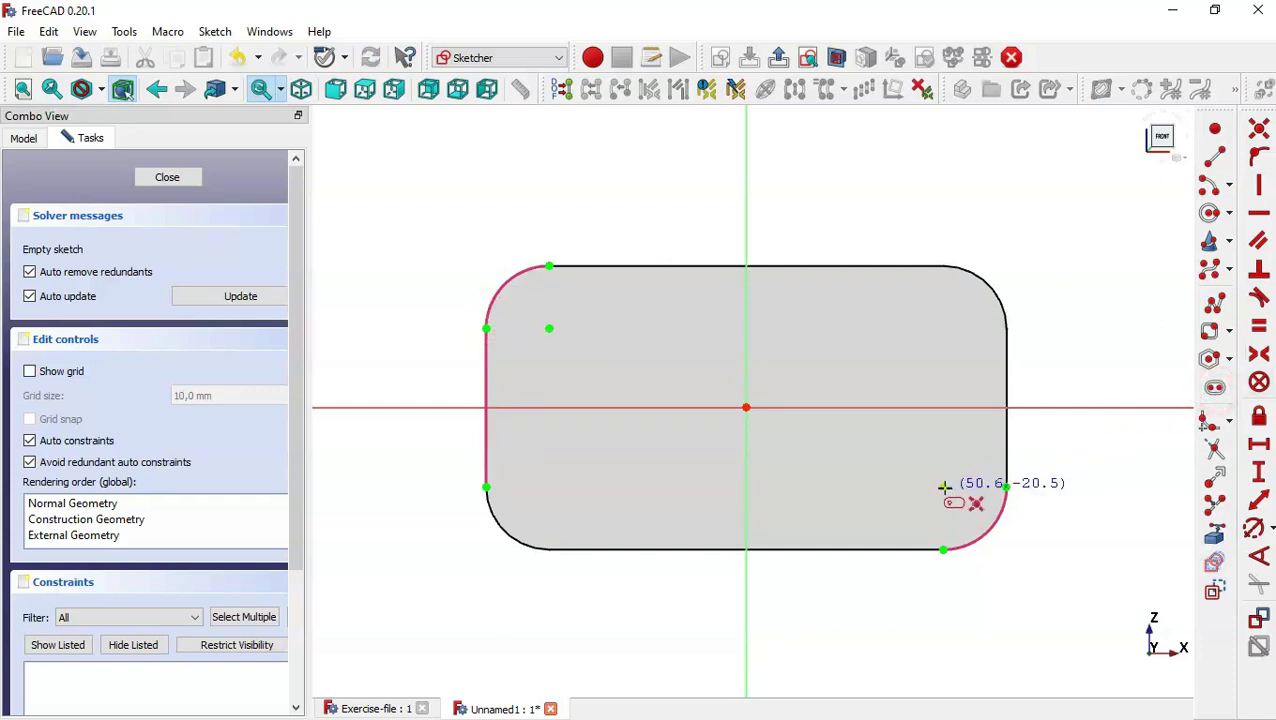
left_click(943, 487)
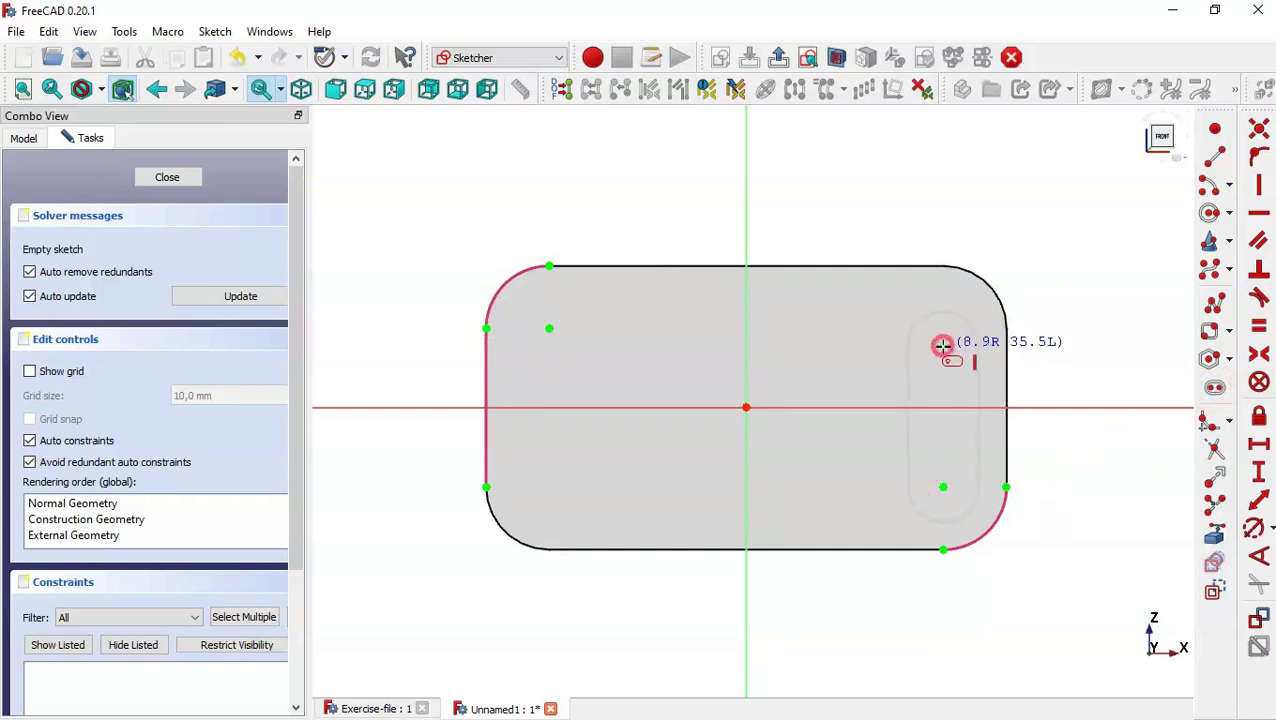
left_click(943, 345)
left_click(550, 330)
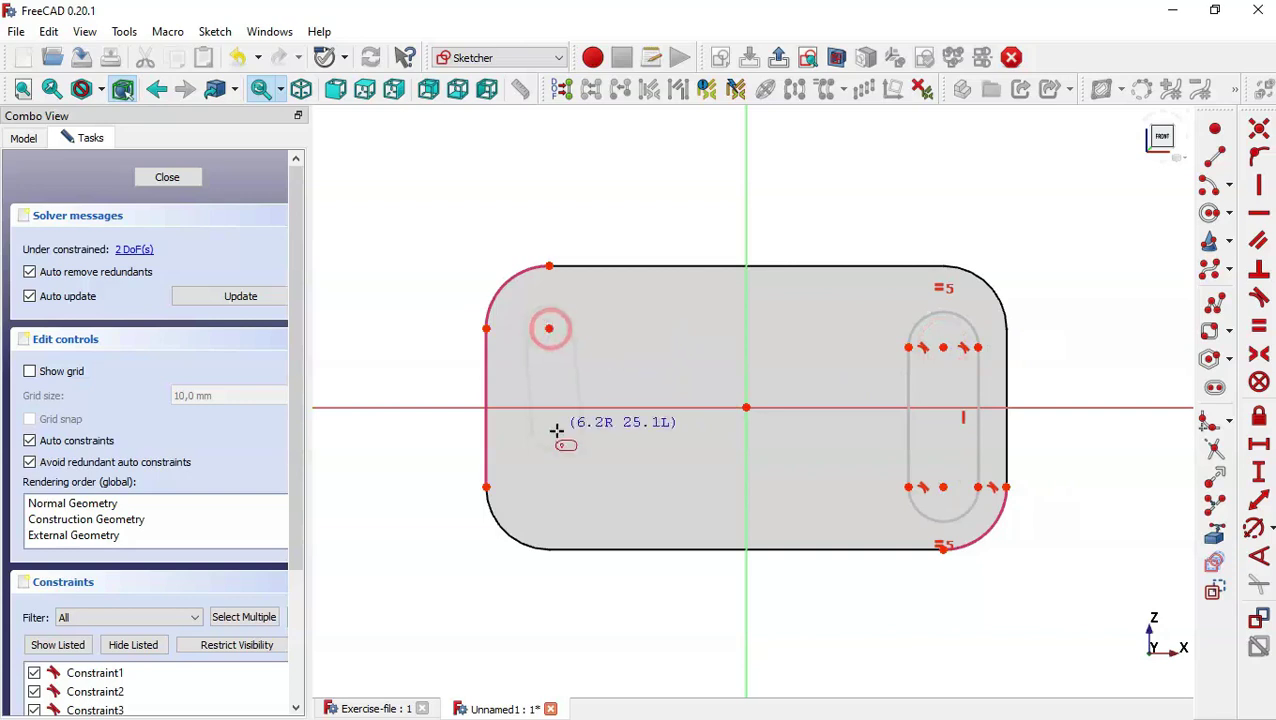
left_click(550, 463)
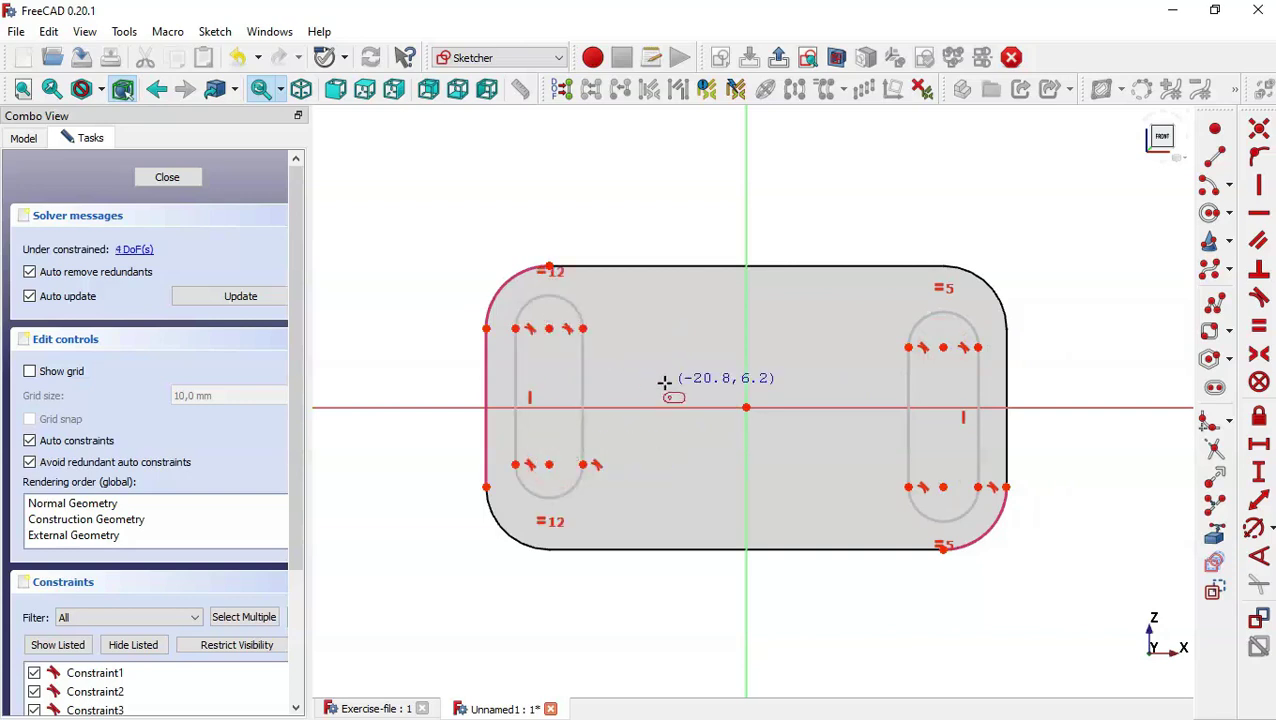
key("Escape")
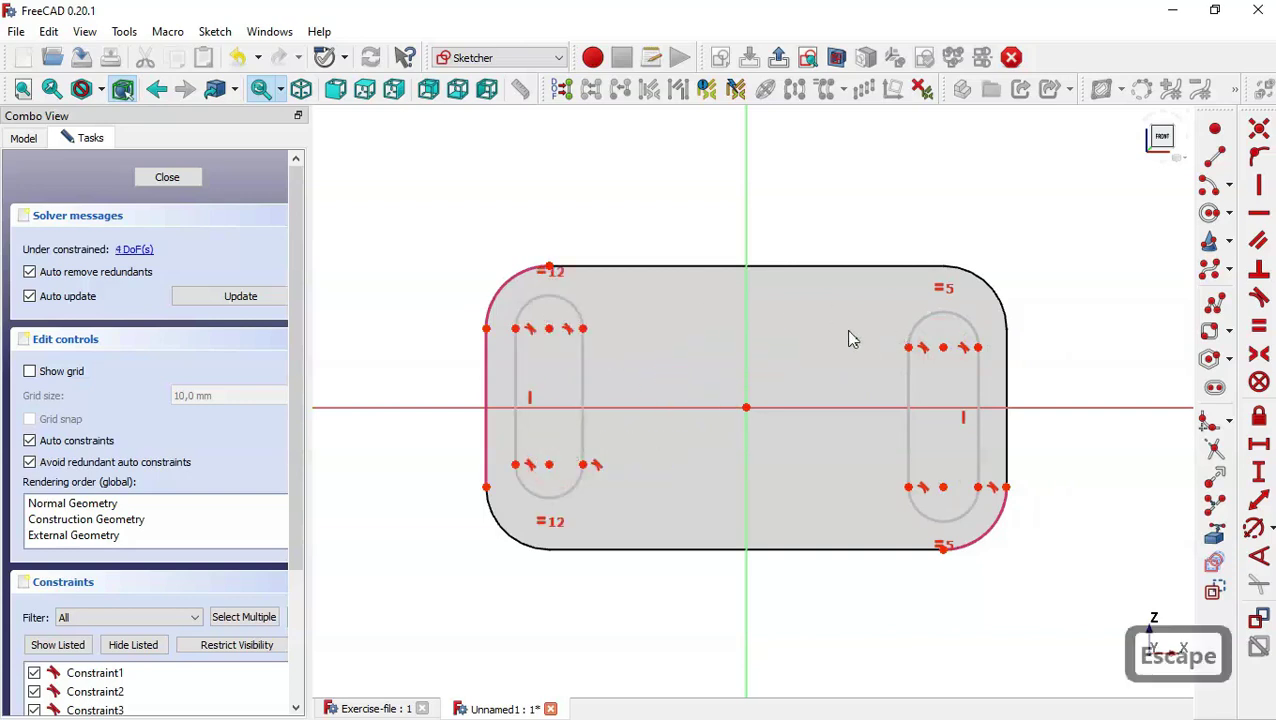
Make the slot sides equal to the plate edge and slot arcs equal to the corner arc, then close.
left_click(909, 380)
left_click(584, 367)
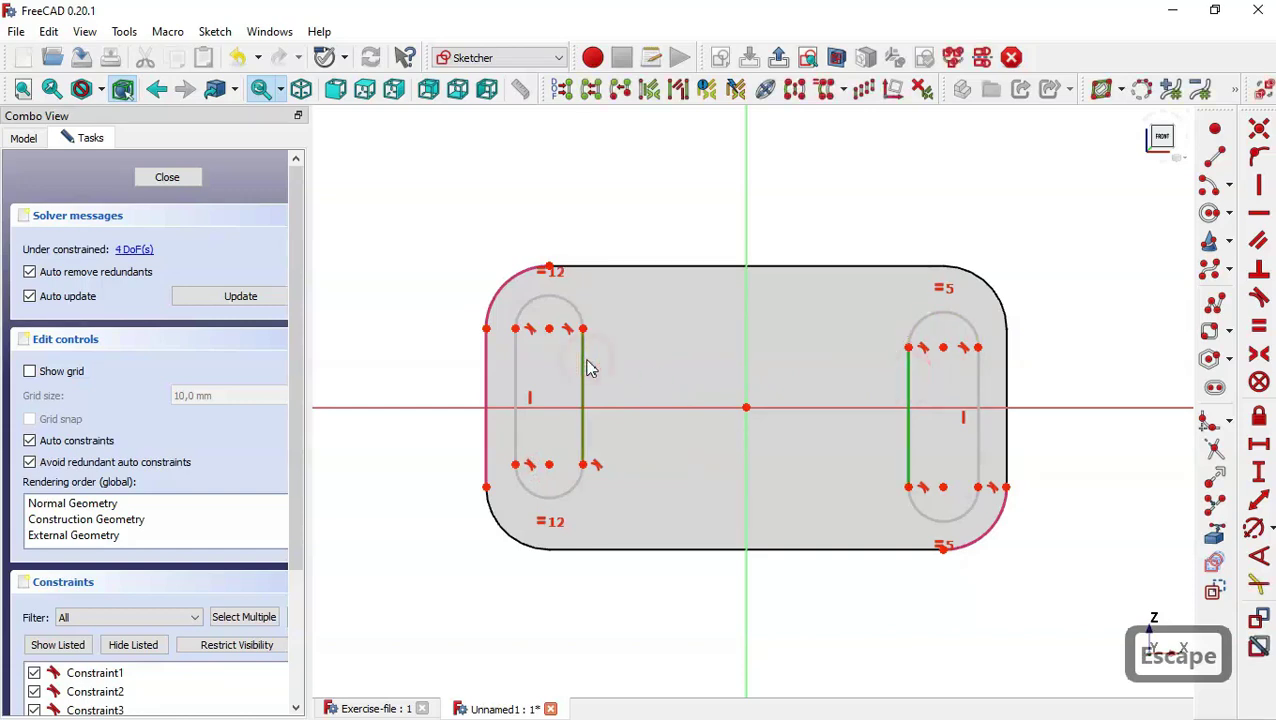
left_click(487, 368)
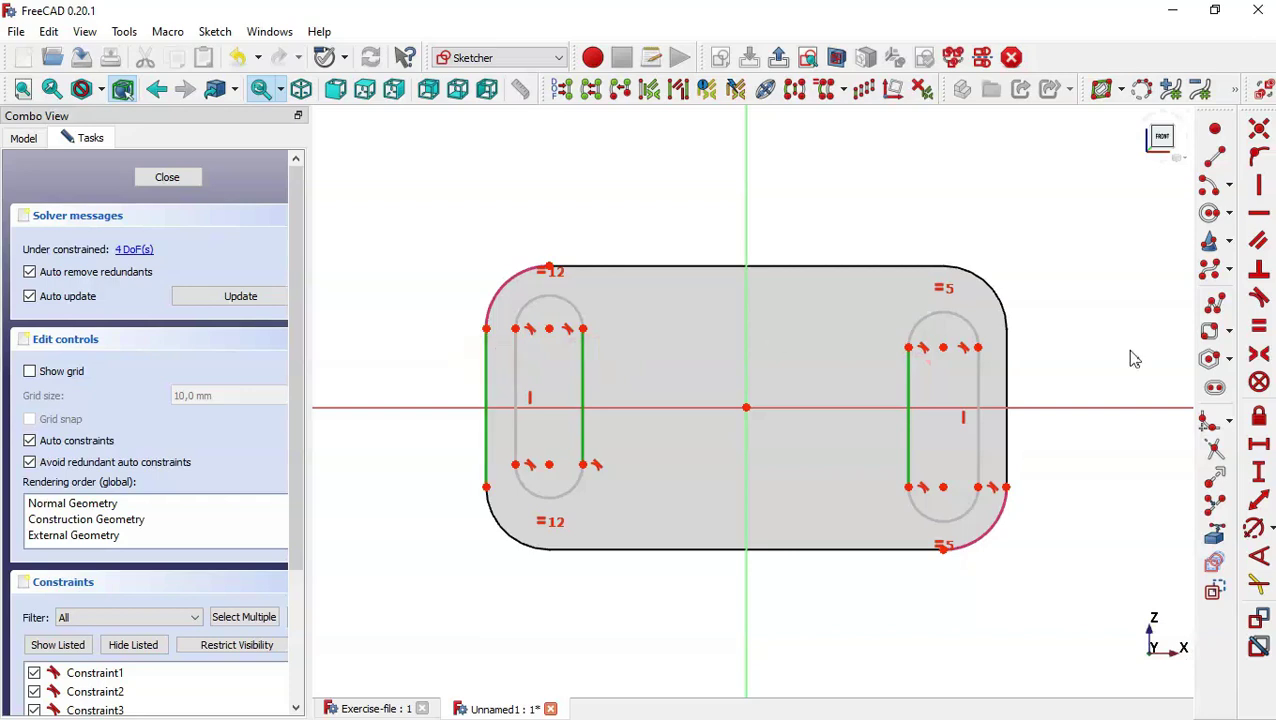
left_click(1261, 330)
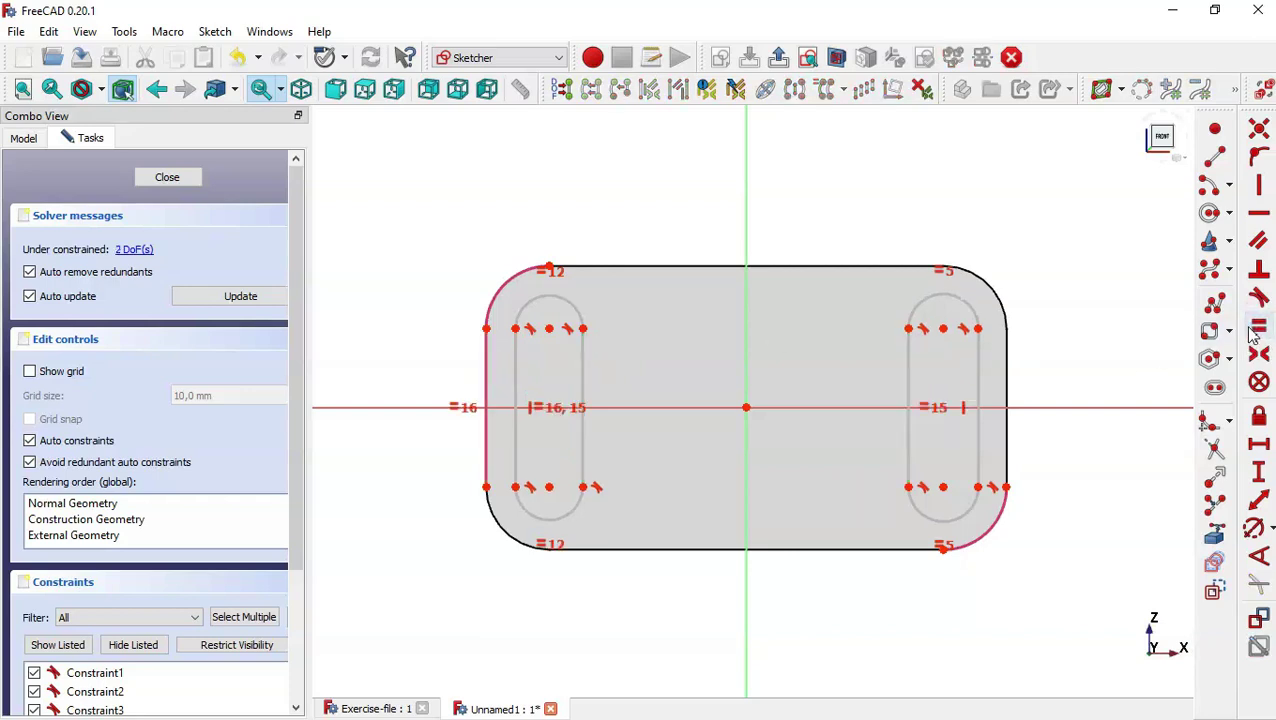
left_click(950, 305)
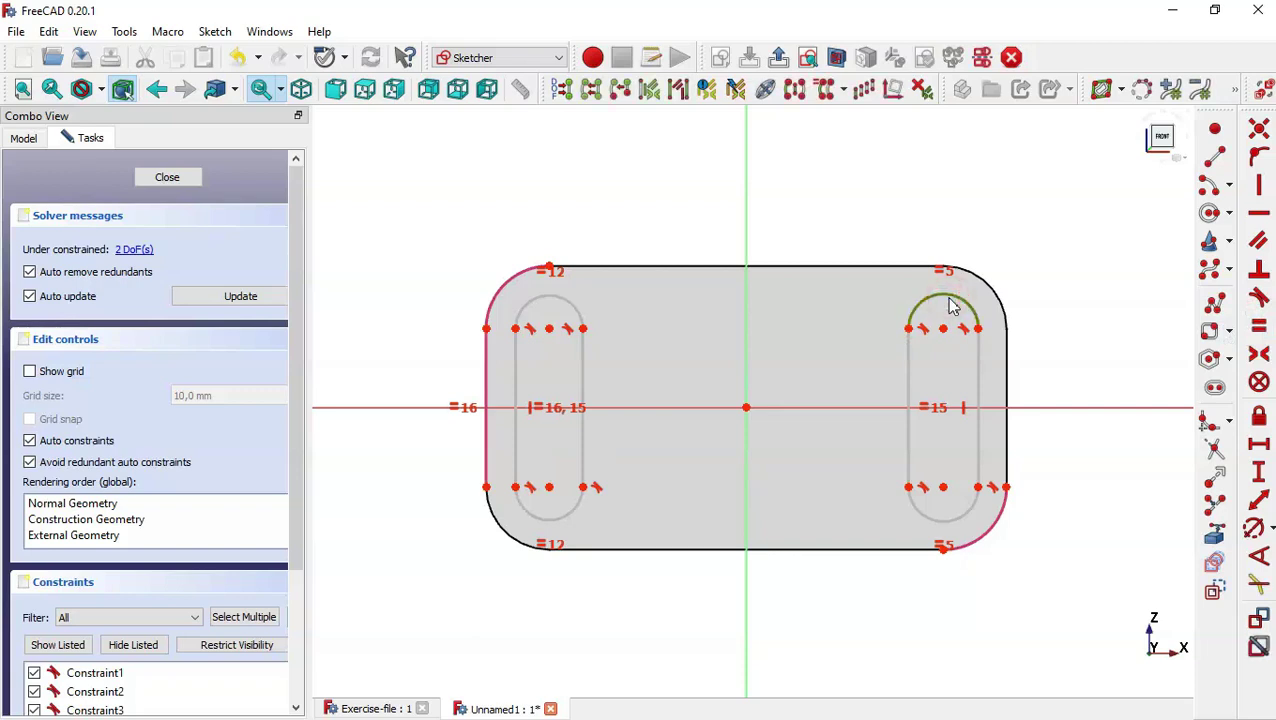
left_click(580, 311)
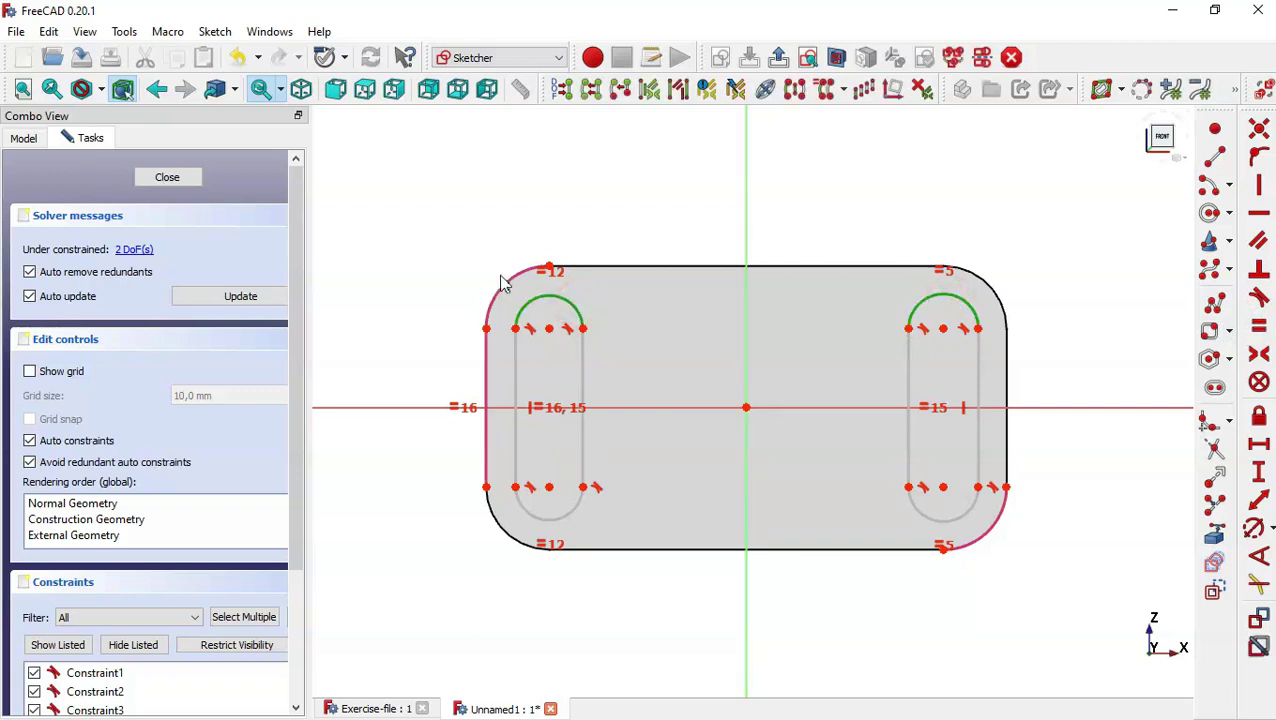
left_click(1259, 330)
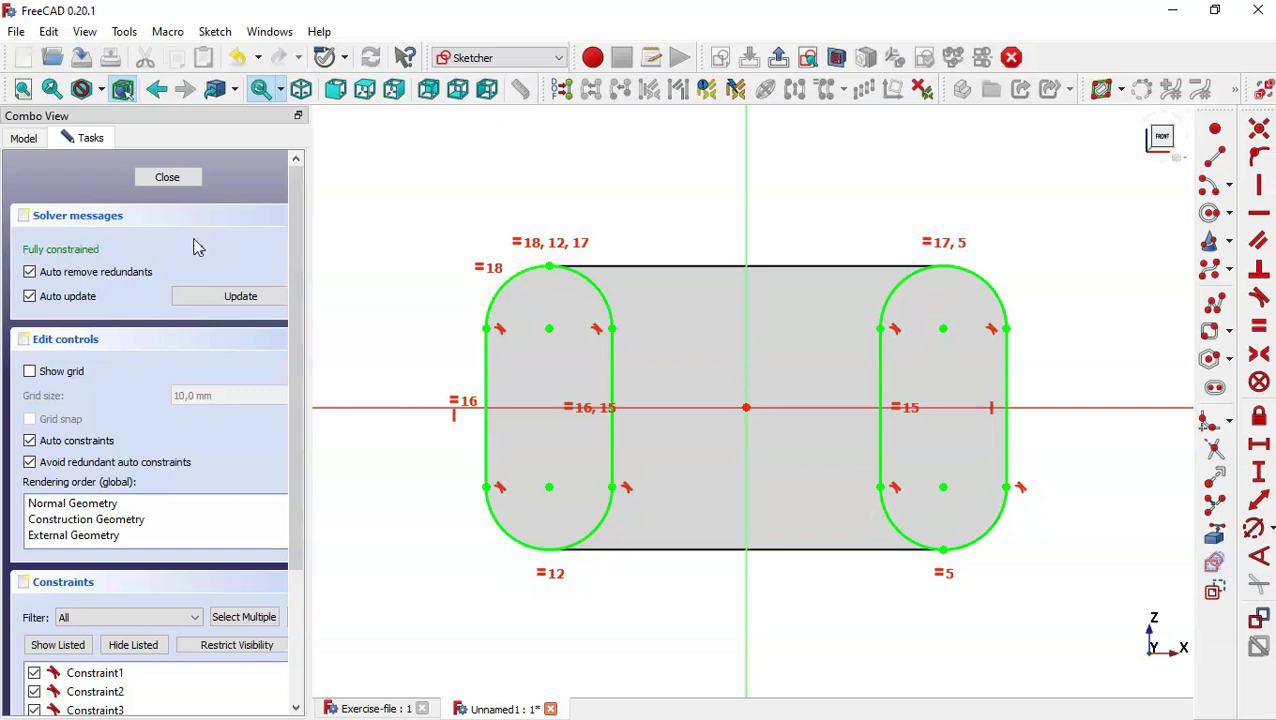
left_click(166, 177)
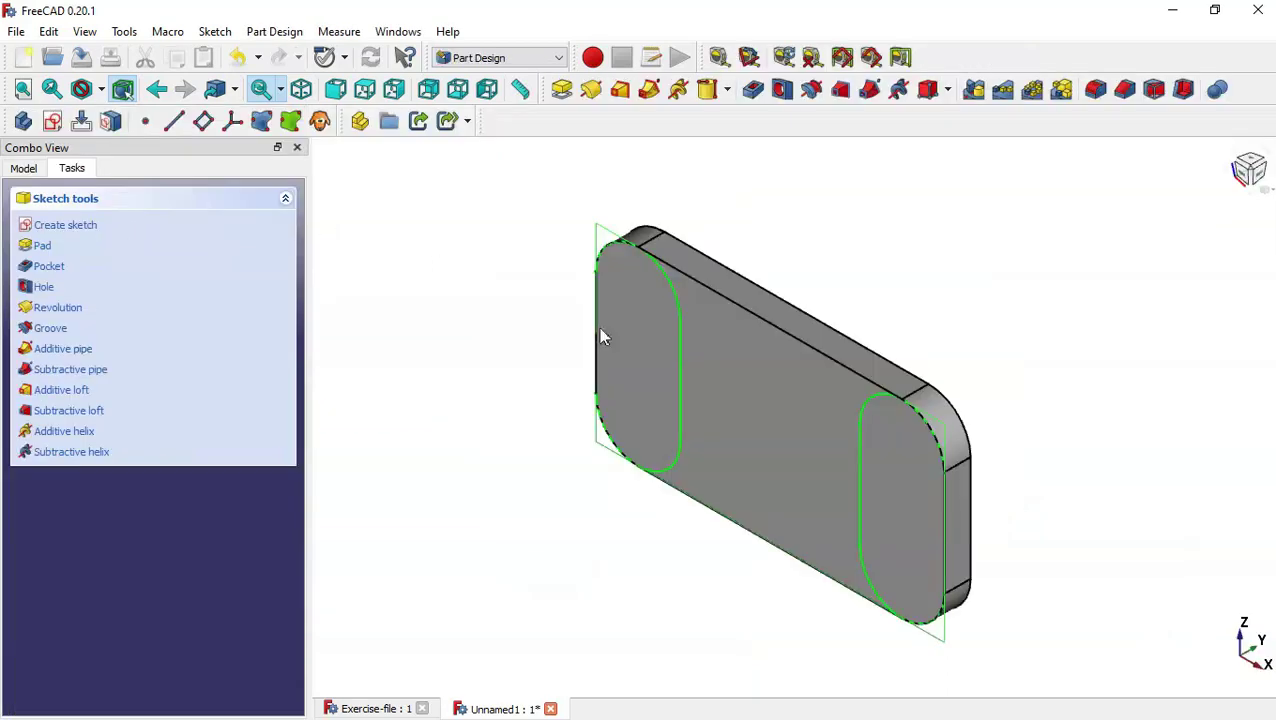
Pad the slot sketch, checking the reference, and start replacing its length with 4 mm.
key("Home")
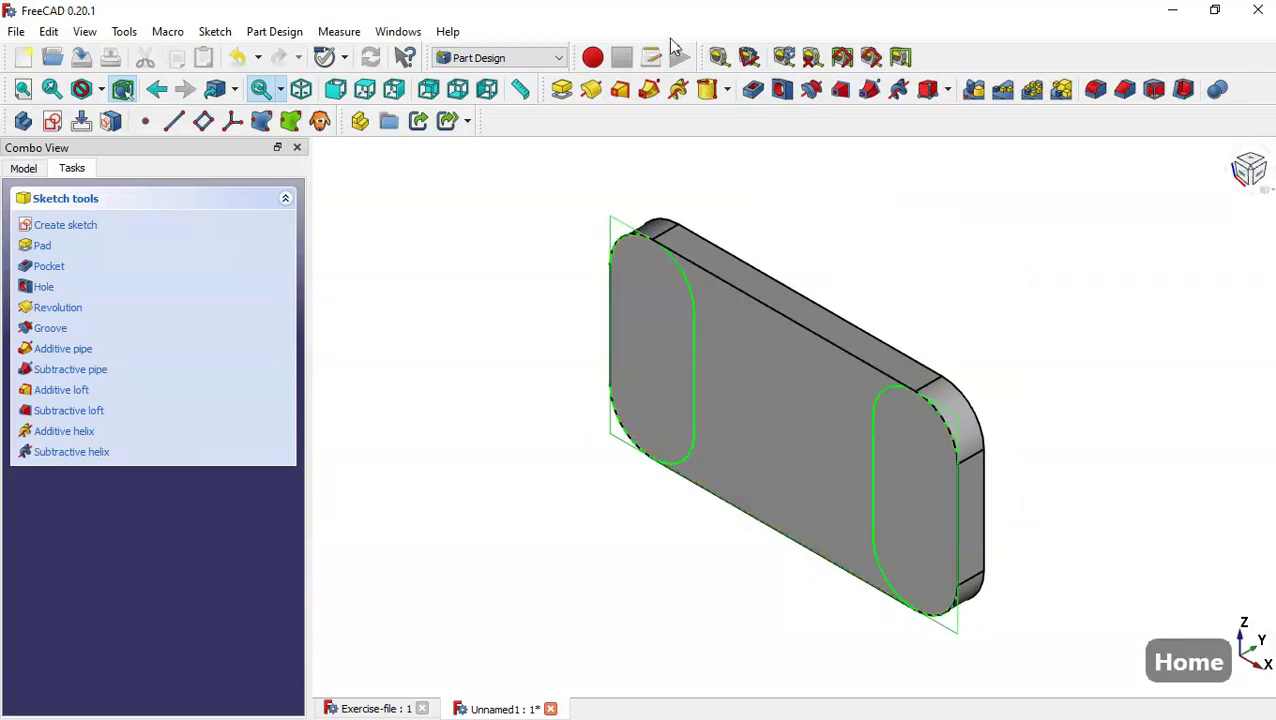
left_click(561, 89)
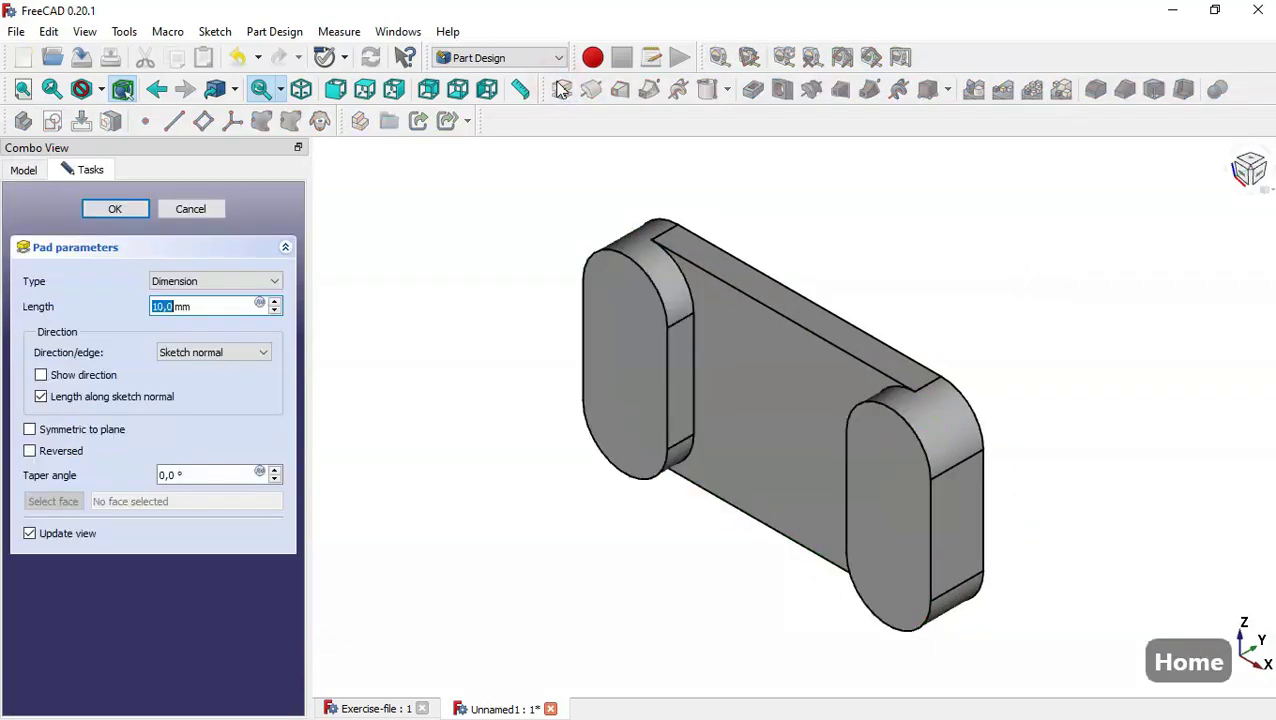
left_click(380, 708)
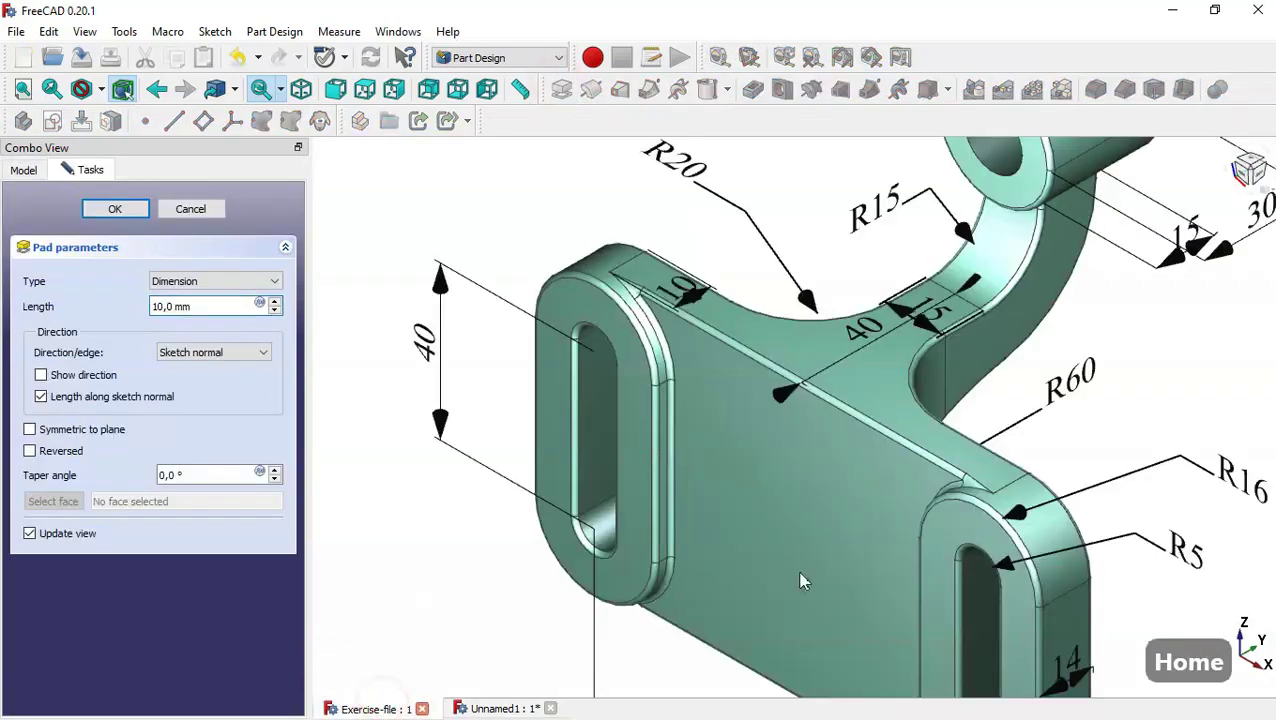
scroll(1000, 560, "down", 1)
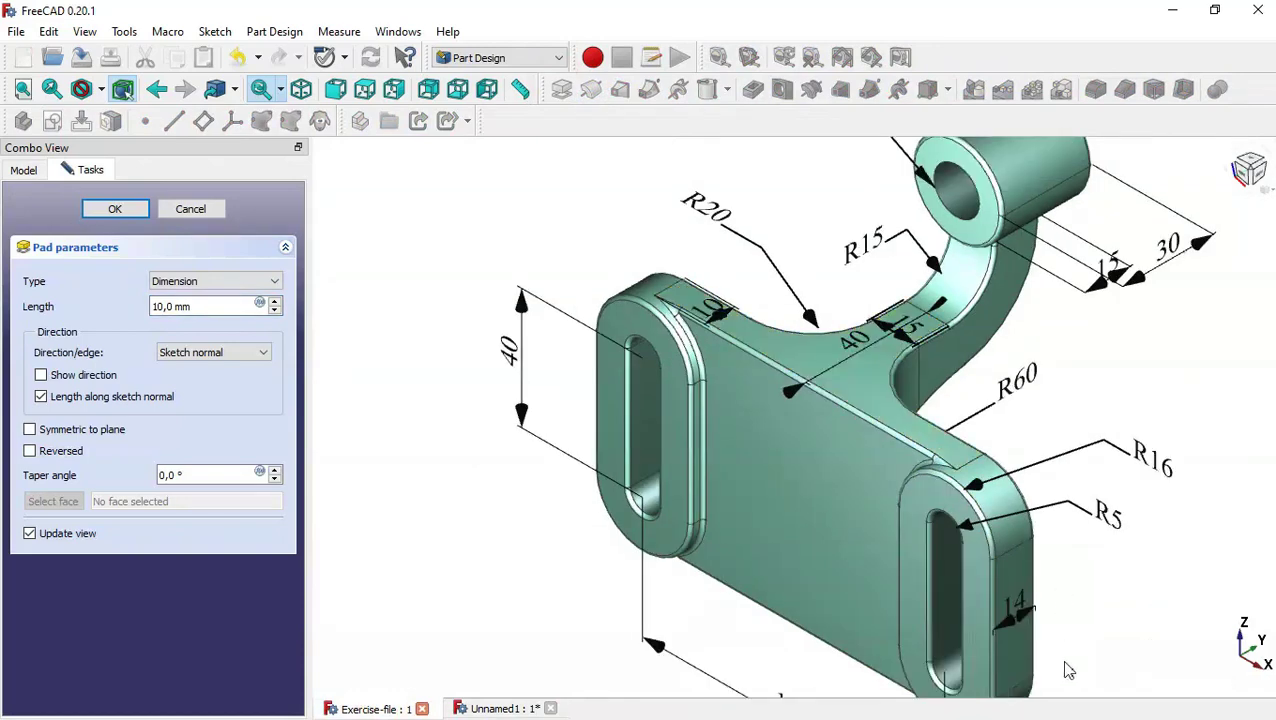
scroll(1066, 670, "up", 1)
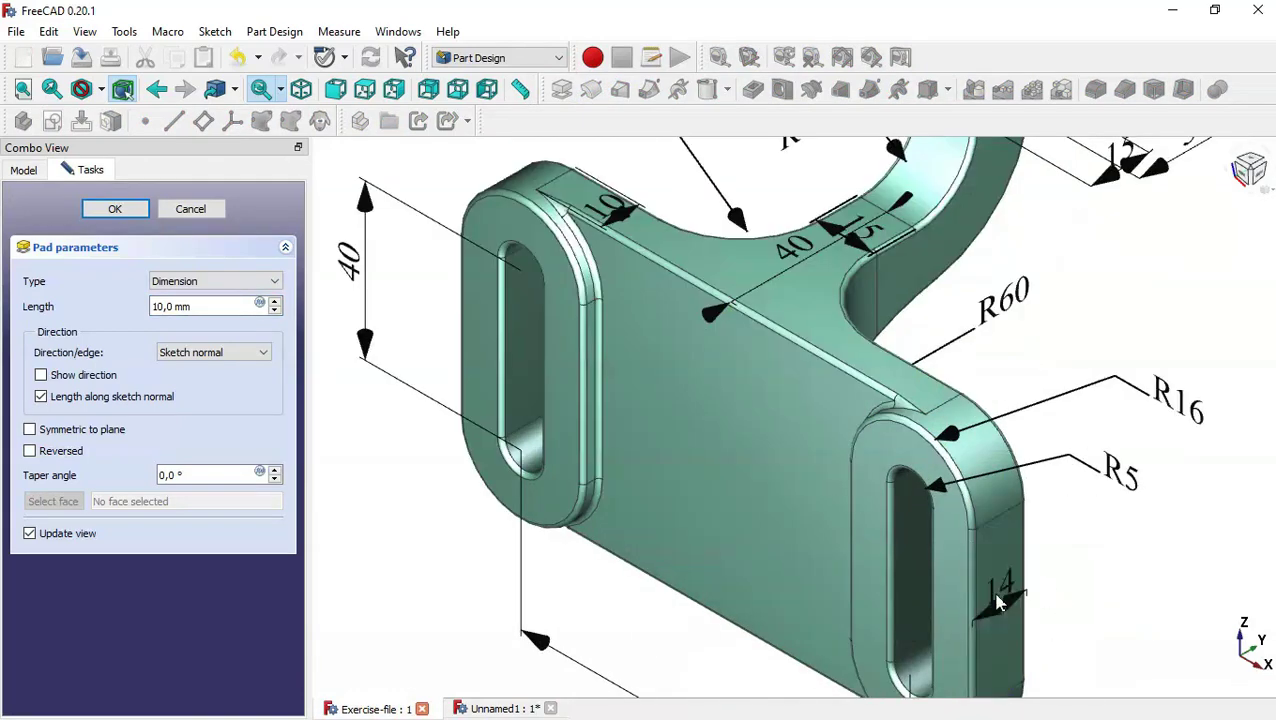
left_click(505, 708)
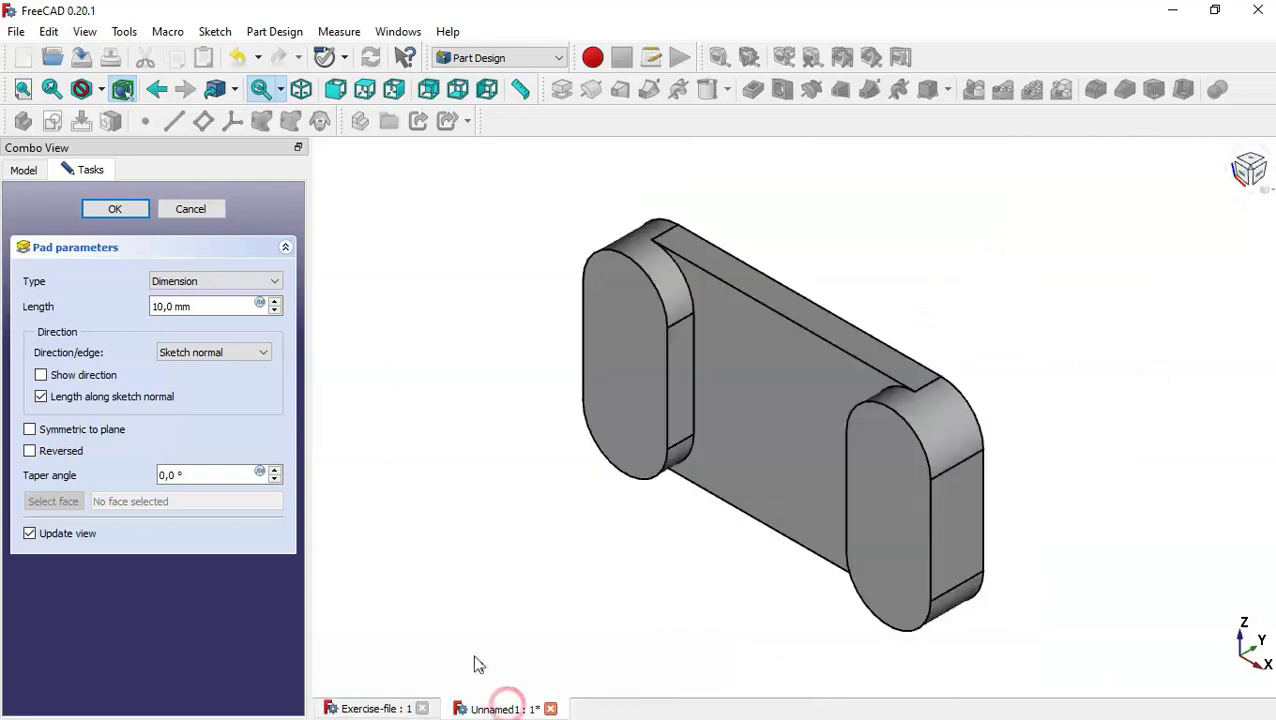
left_click_drag(212, 309, 100, 299)
Accept the 4 mm pad of the end bosses and start a sketch on the left end face.
type("4")
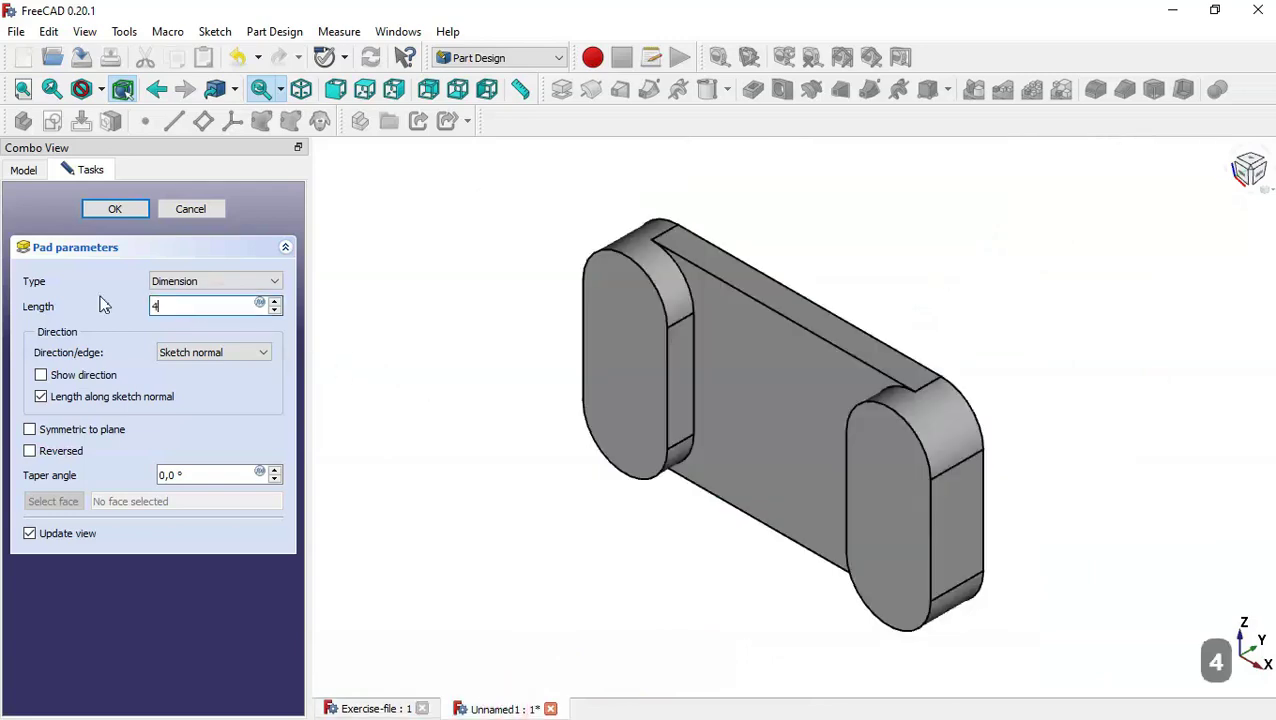
left_click(108, 208)
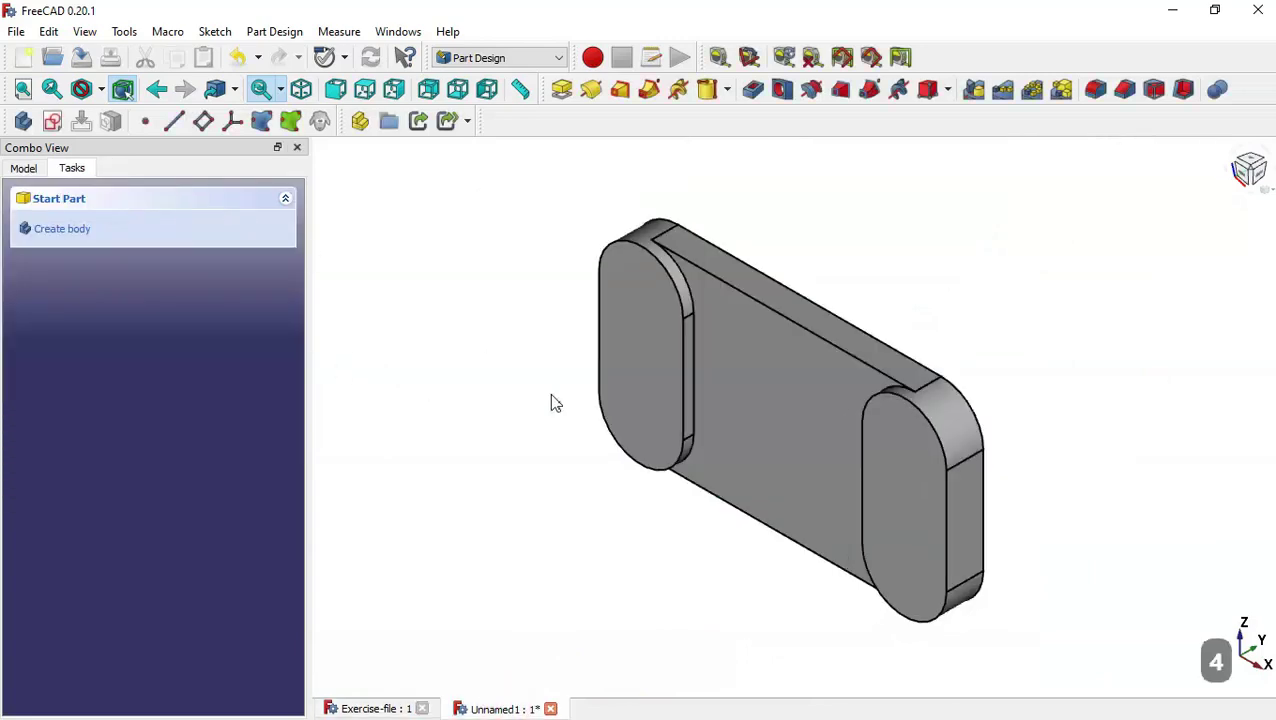
left_click(551, 396)
left_click(667, 377)
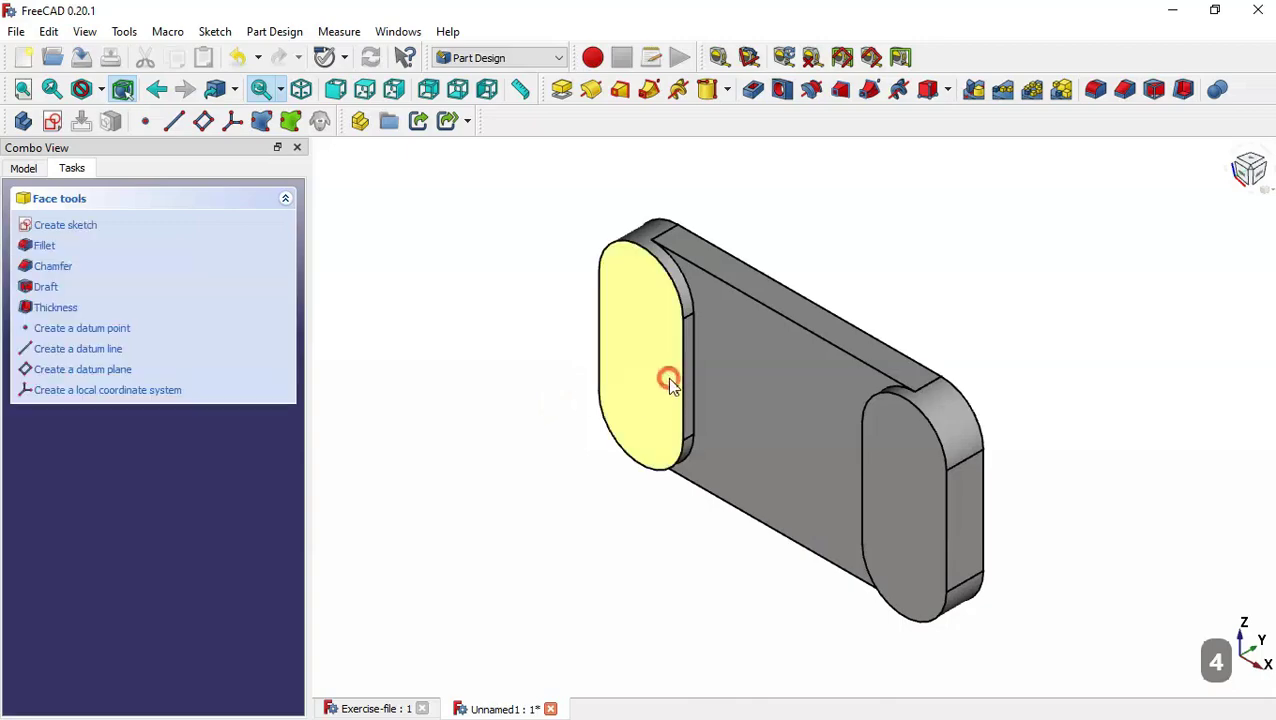
left_click(52, 121)
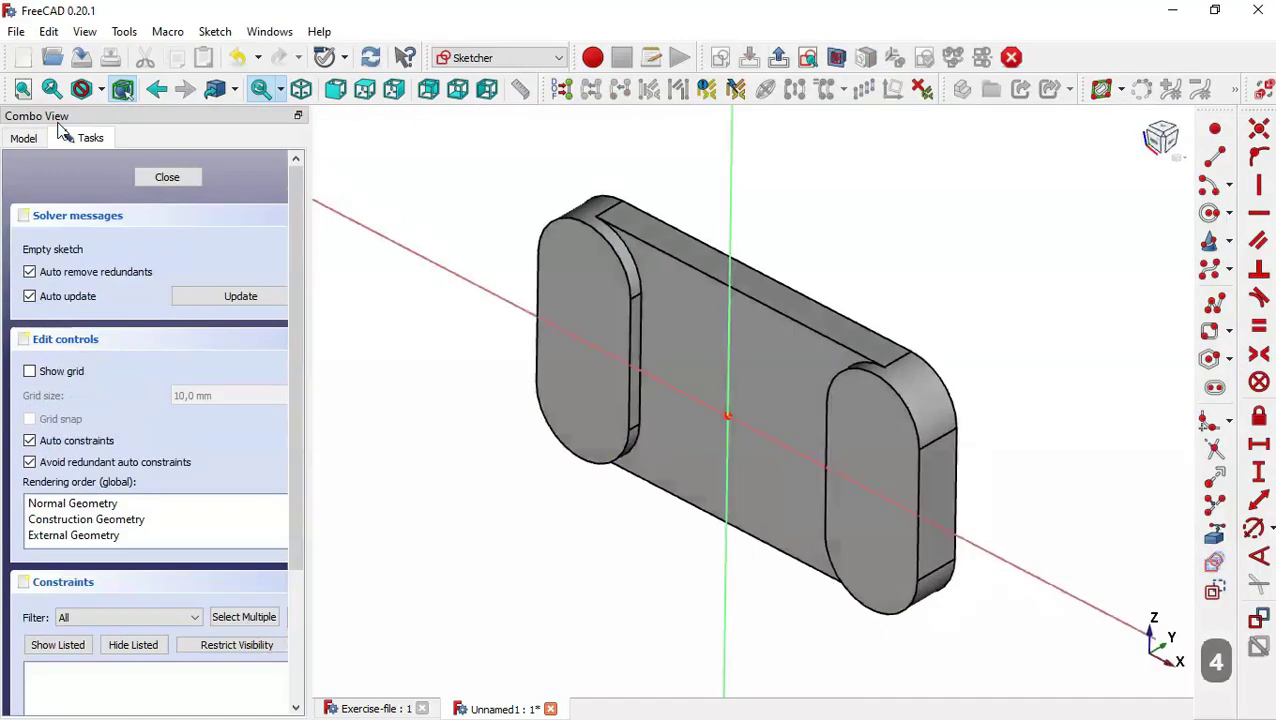
Reference the end arcs as external geometry and draw a slot inside each end boss.
left_click(1214, 538)
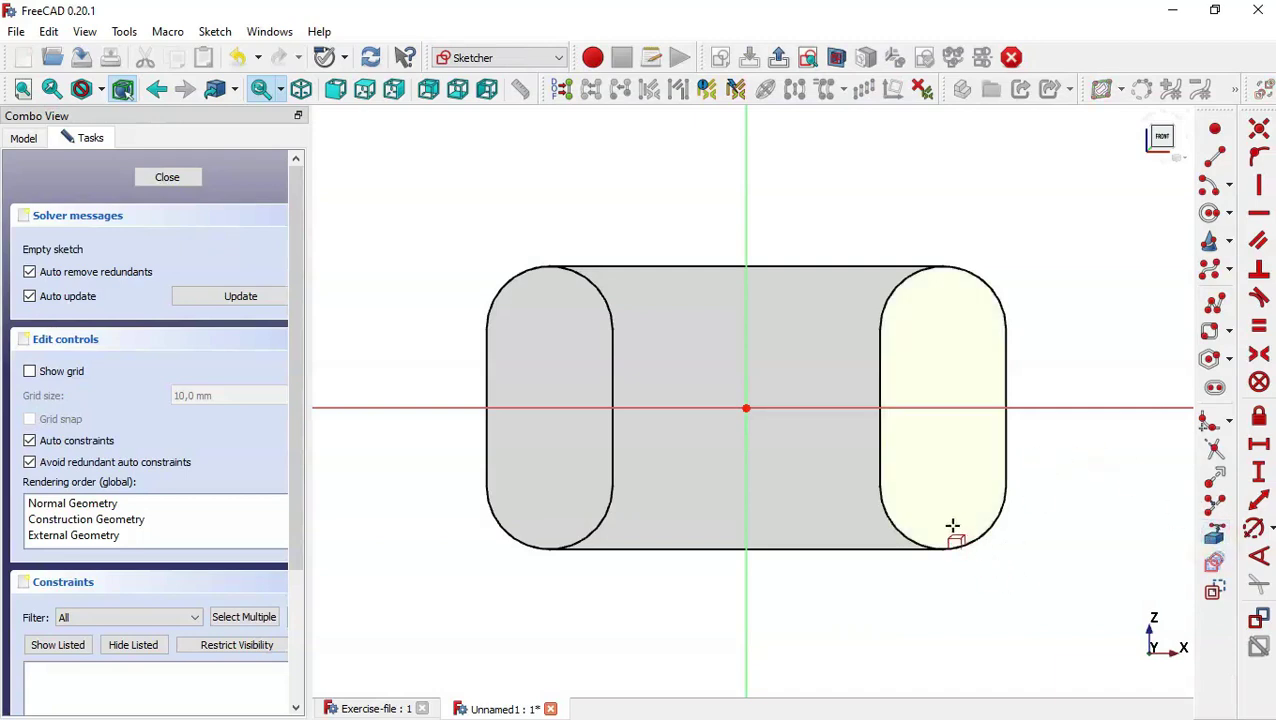
left_click(978, 541)
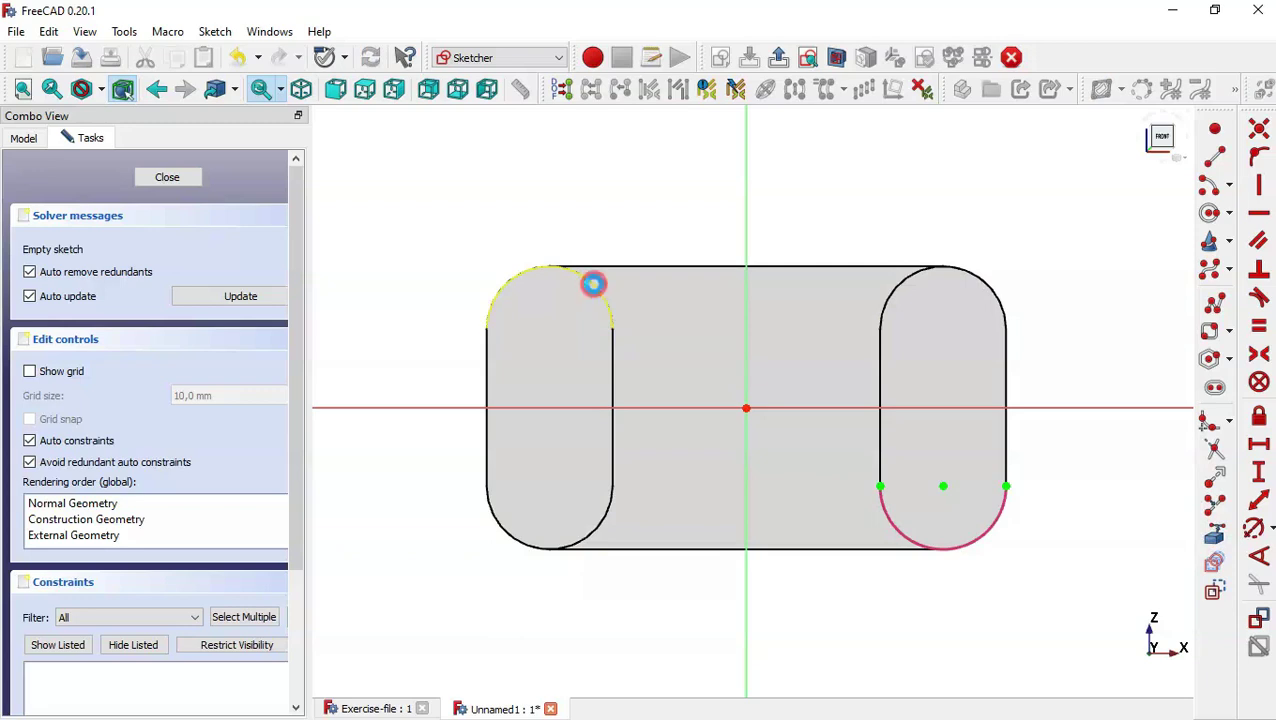
left_click(595, 288)
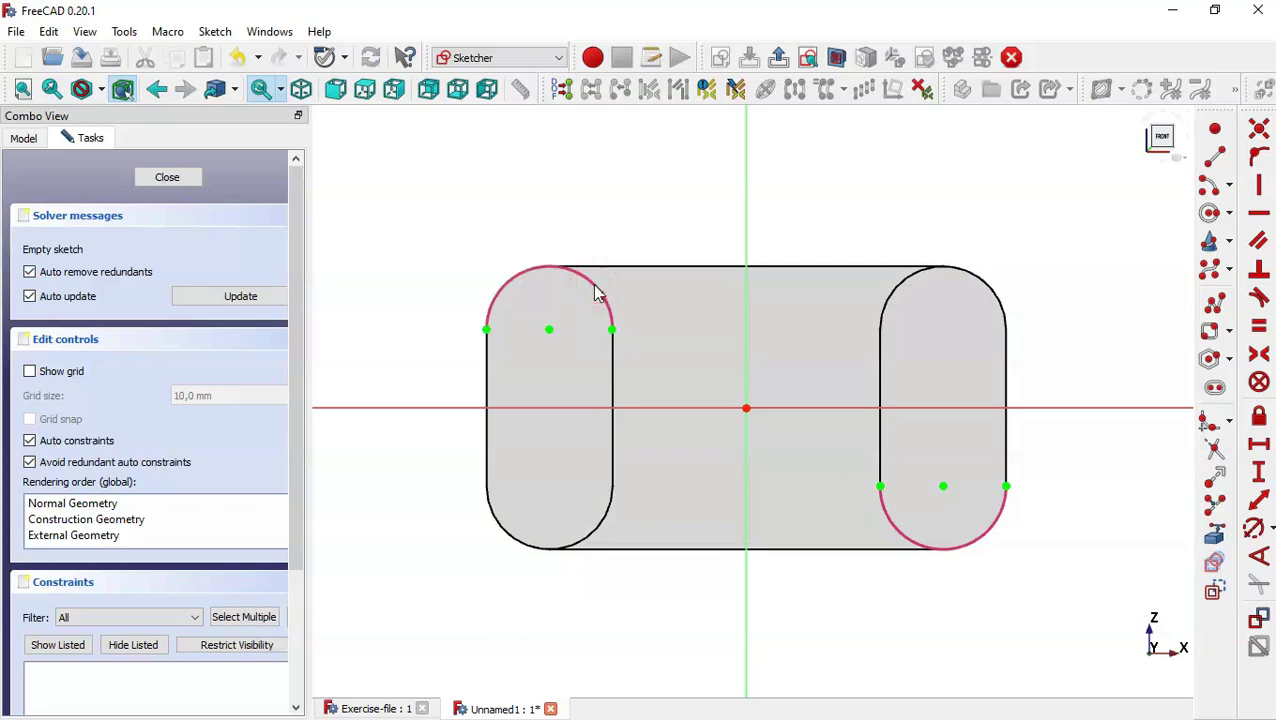
left_click(1215, 387)
left_click(944, 486)
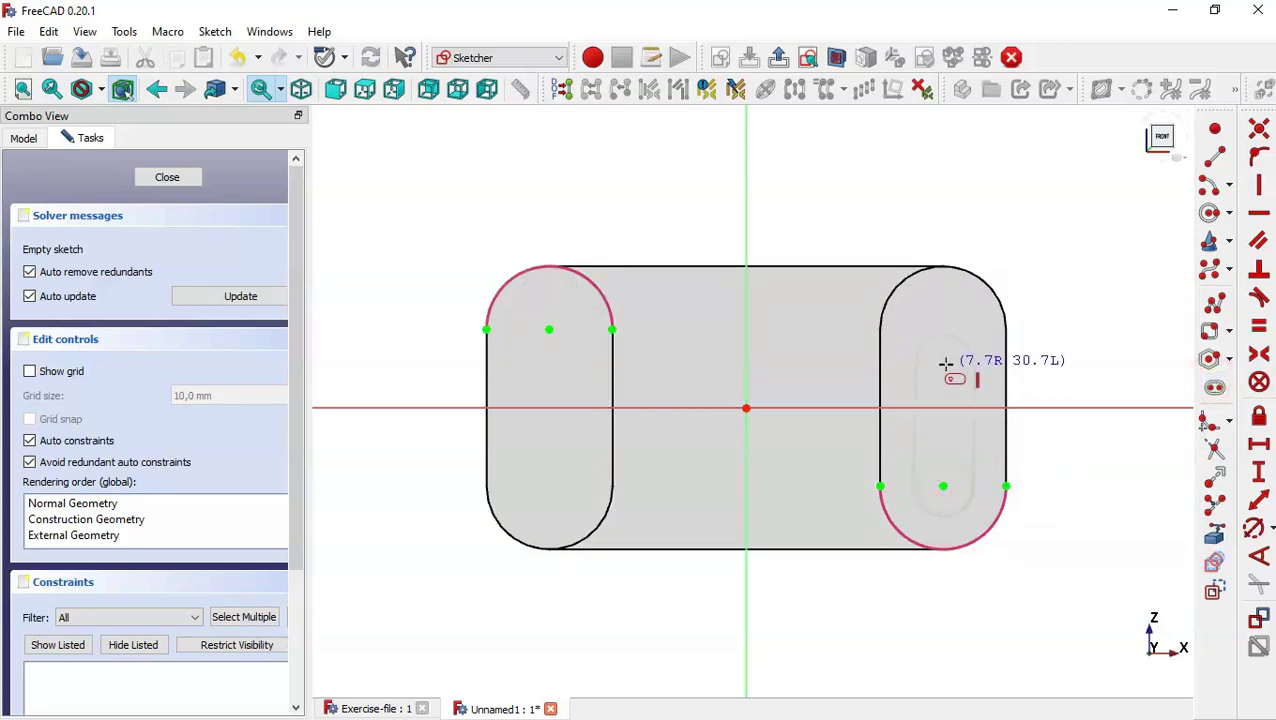
left_click(943, 357)
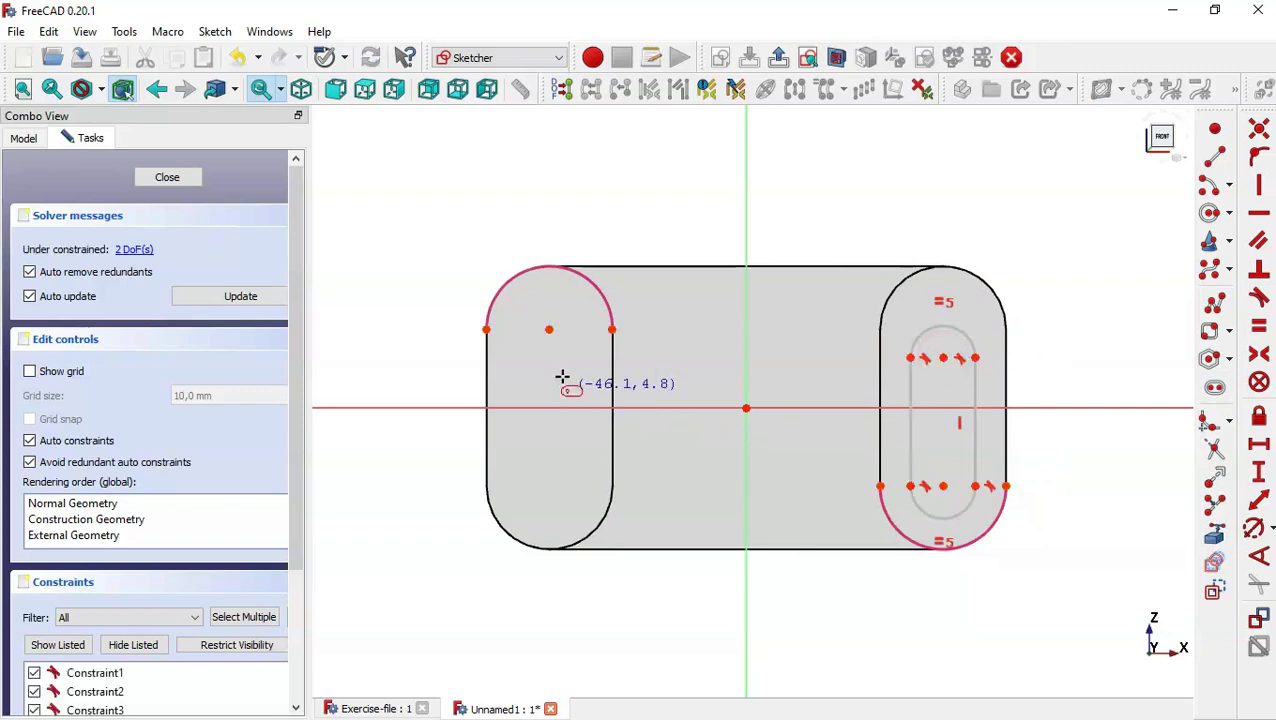
left_click(549, 329)
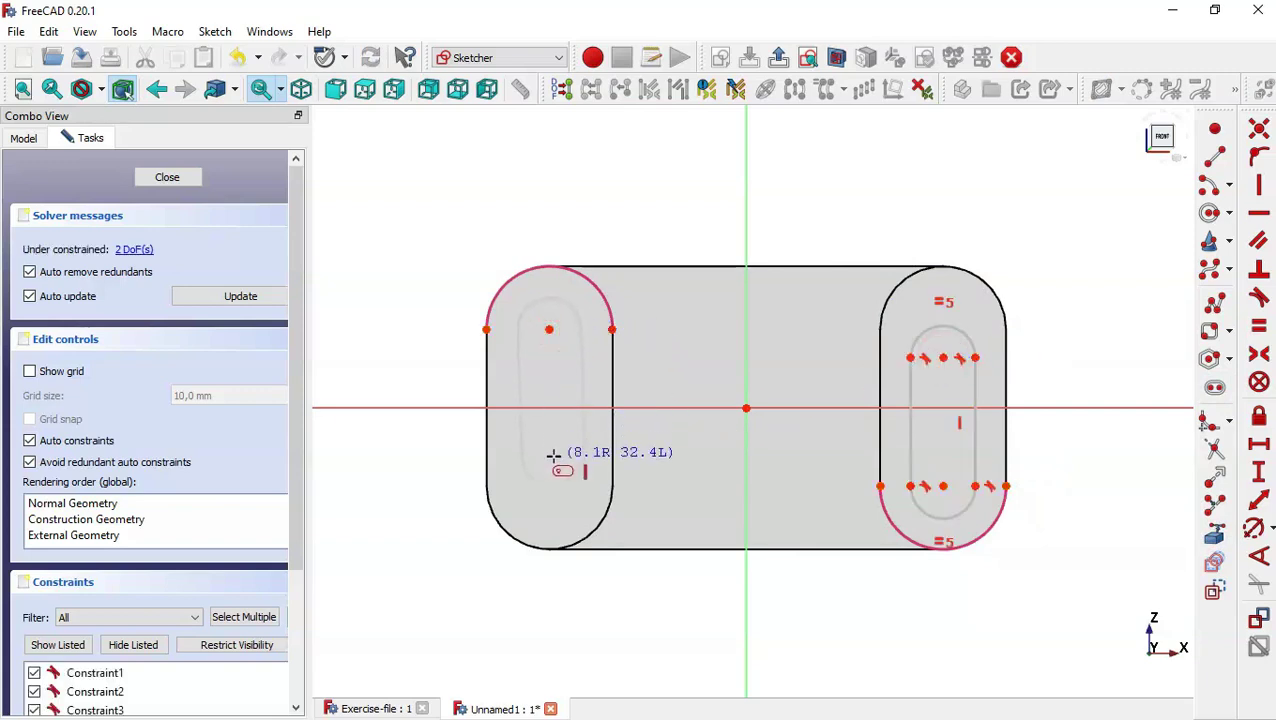
left_click(546, 465)
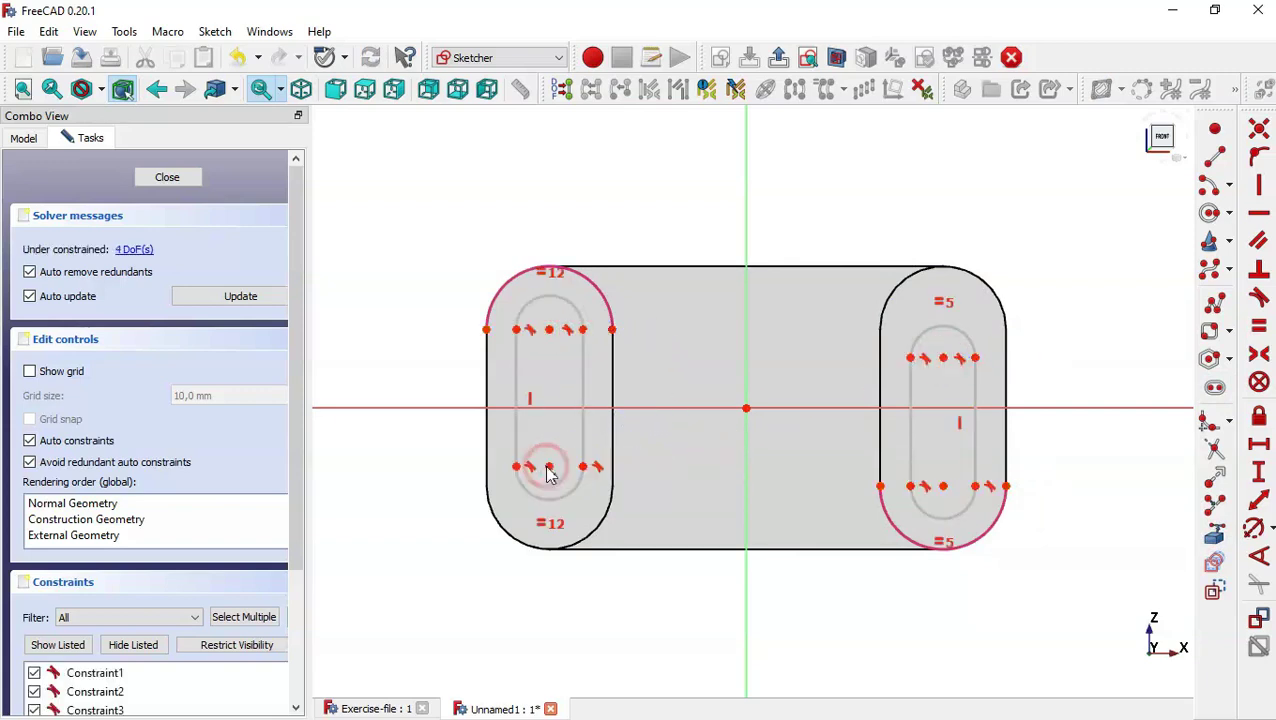
Make both slots' inner lines equal to the referenced right outer edge, then view the reference drawing.
left_click(1215, 535)
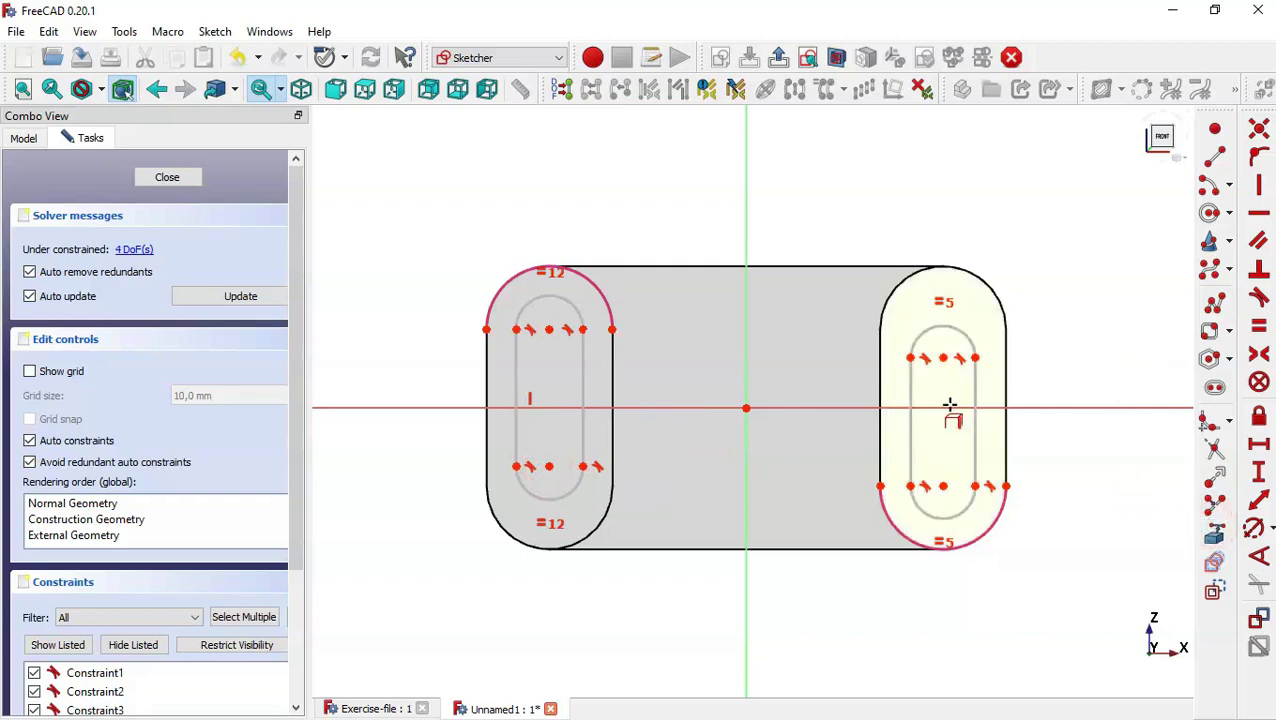
left_click(1010, 378)
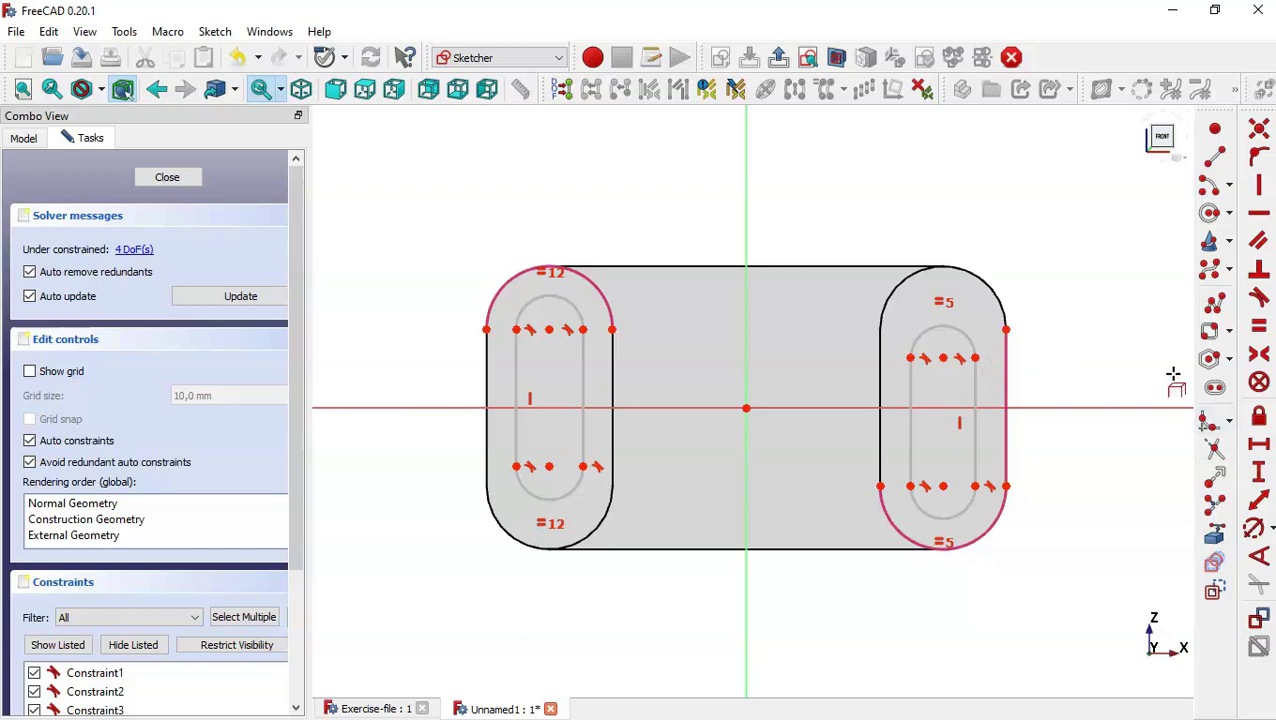
key("Escape")
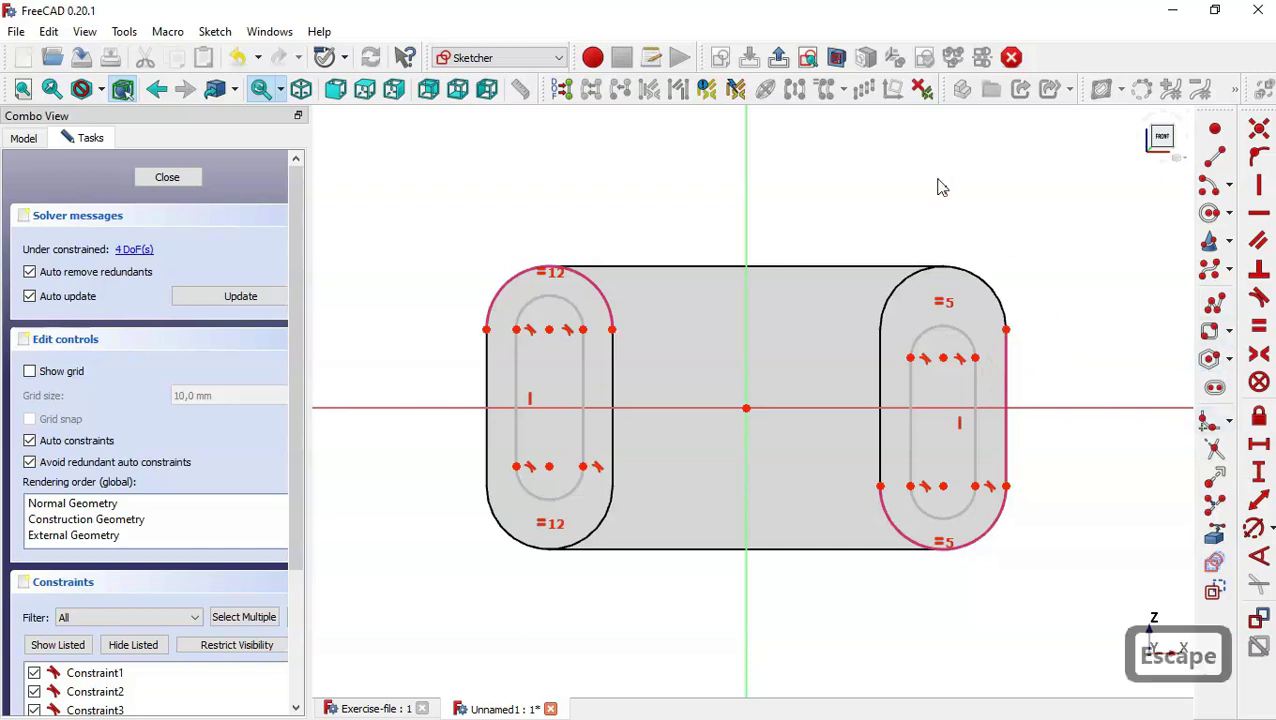
left_click(584, 380)
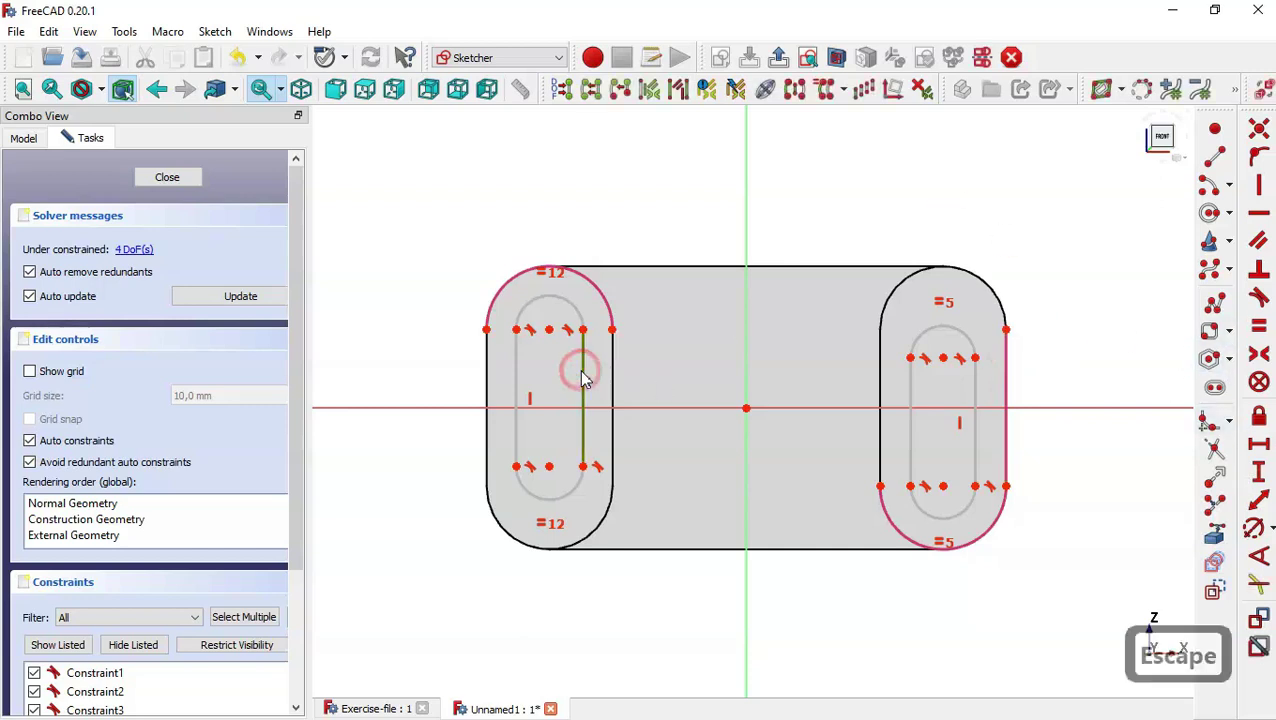
left_click(911, 400)
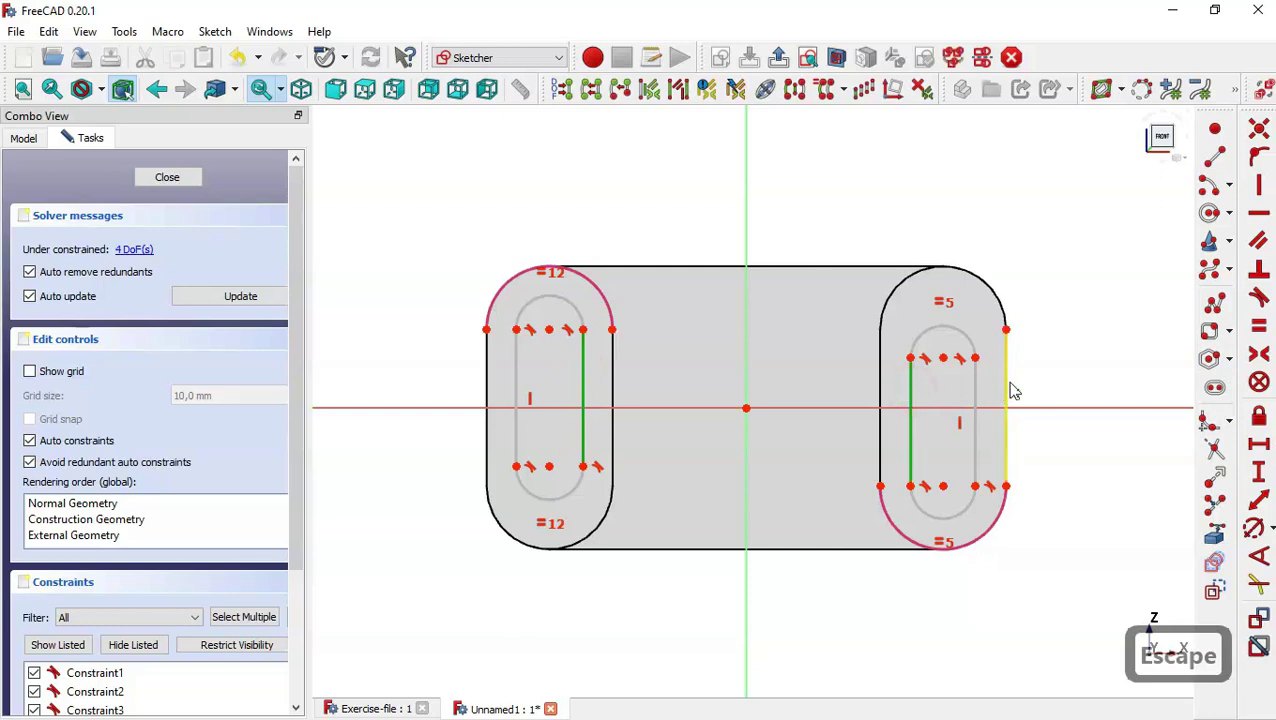
left_click(1007, 388)
left_click(1259, 331)
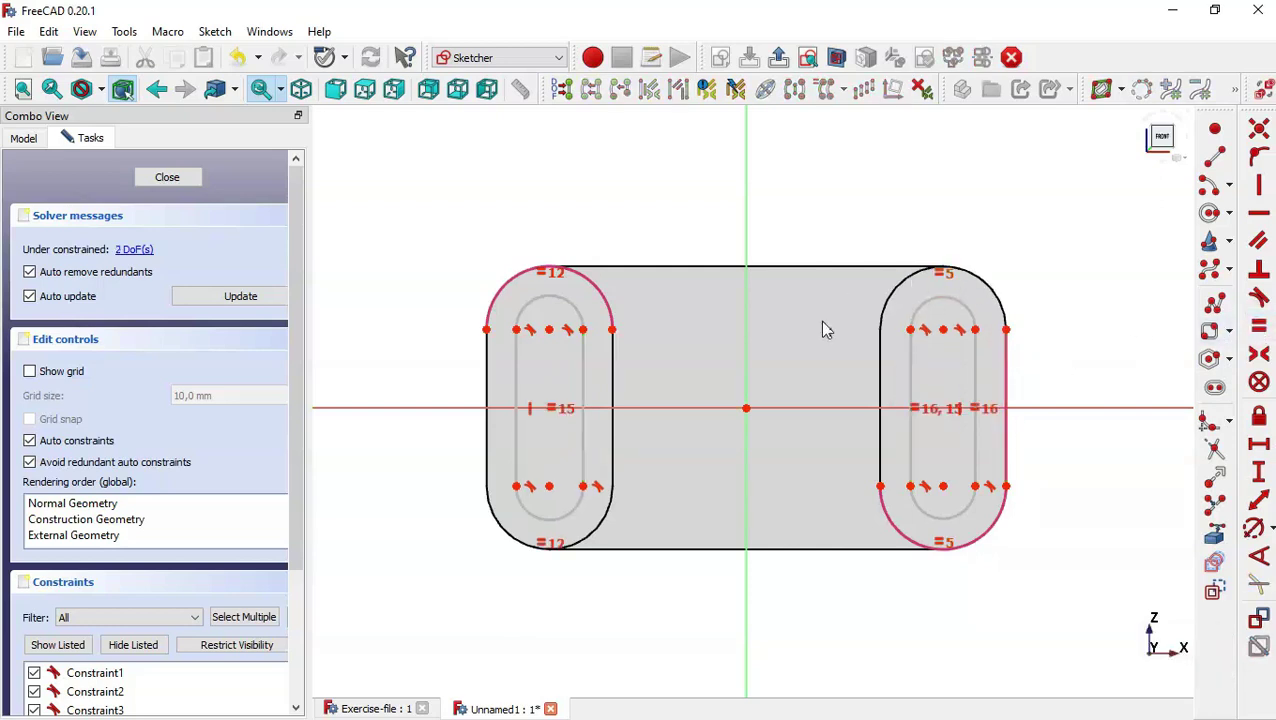
left_click(375, 708)
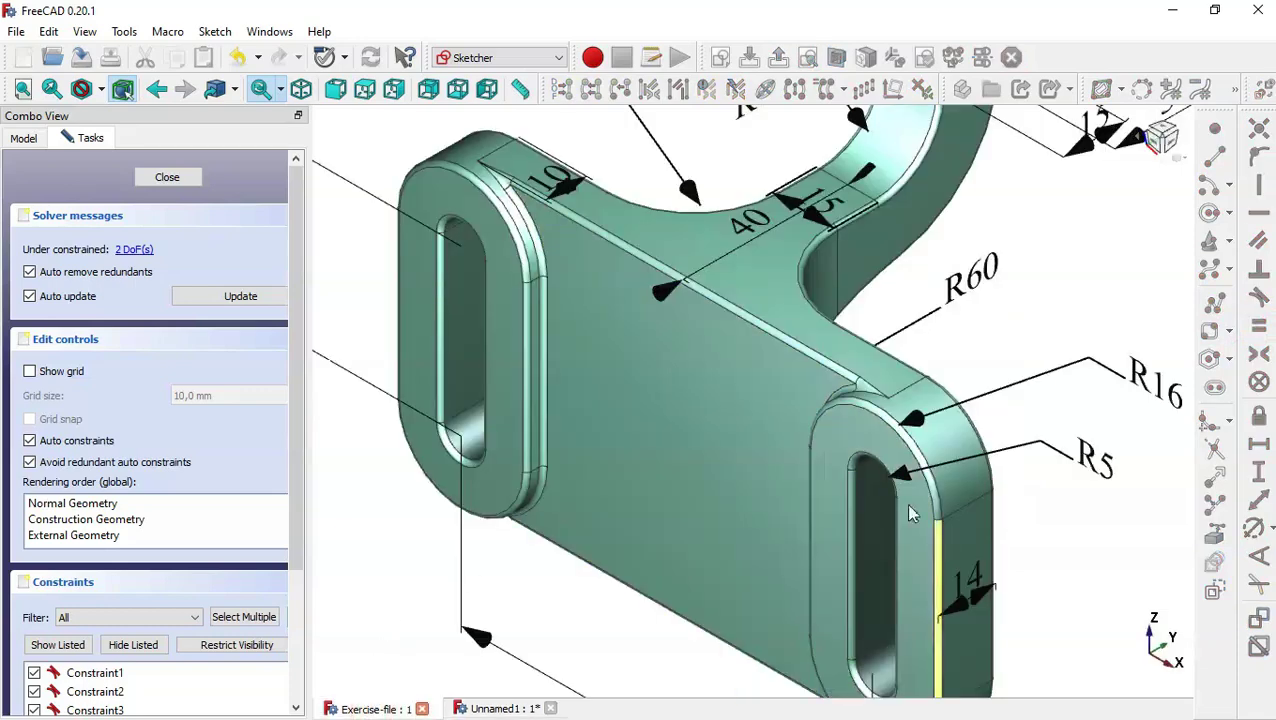
Give the right slot's lower end arc a 5 mm radius.
scroll(906, 513, "down", 4)
scroll(930, 533, "up", 3)
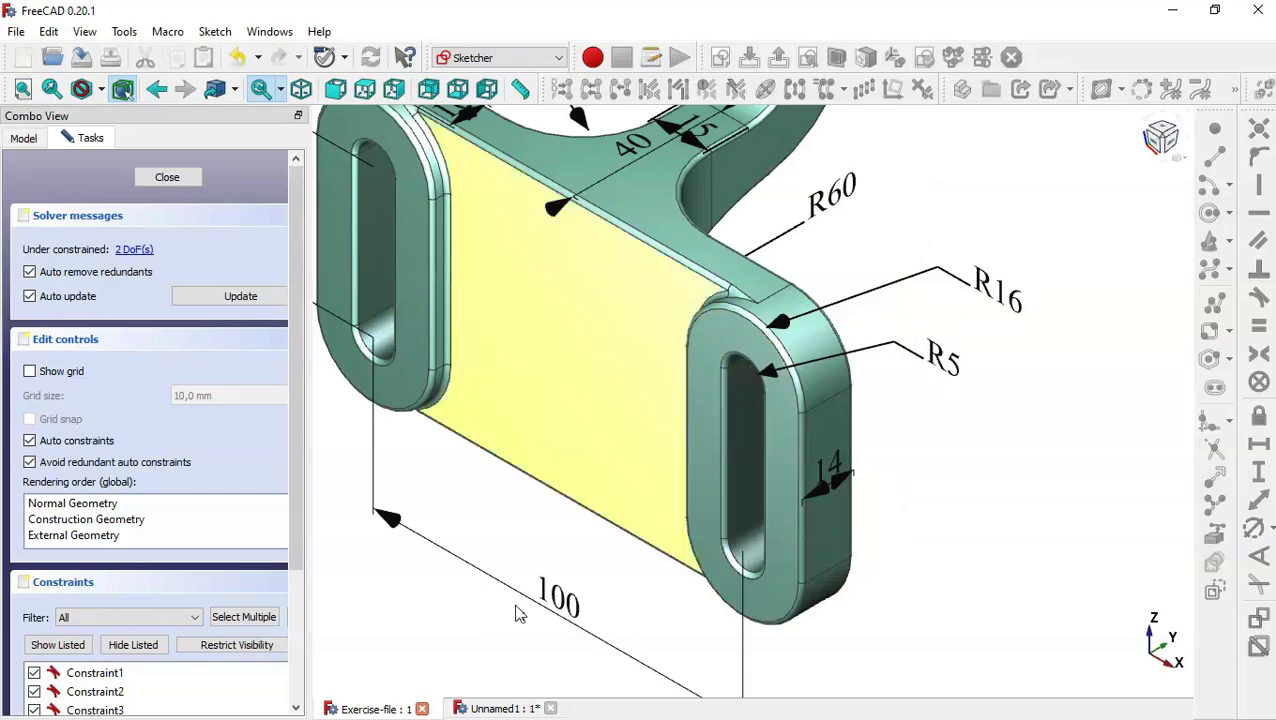
left_click(478, 710)
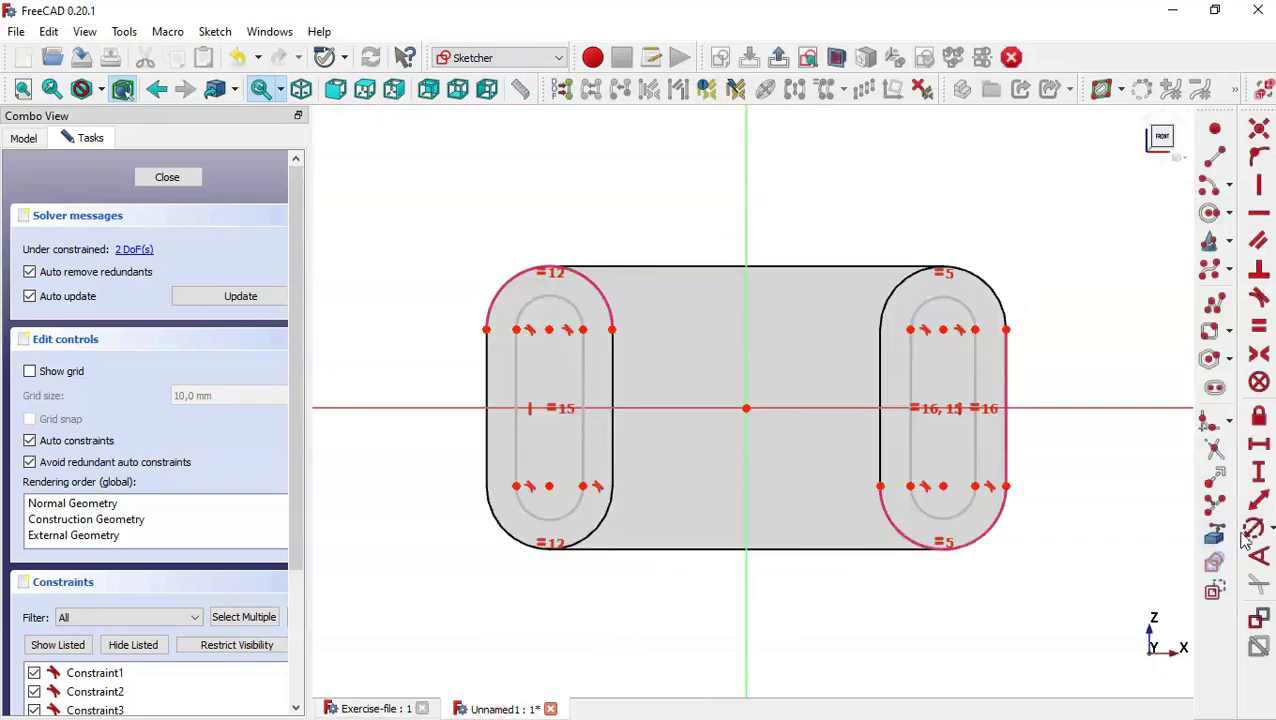
left_click(1253, 528)
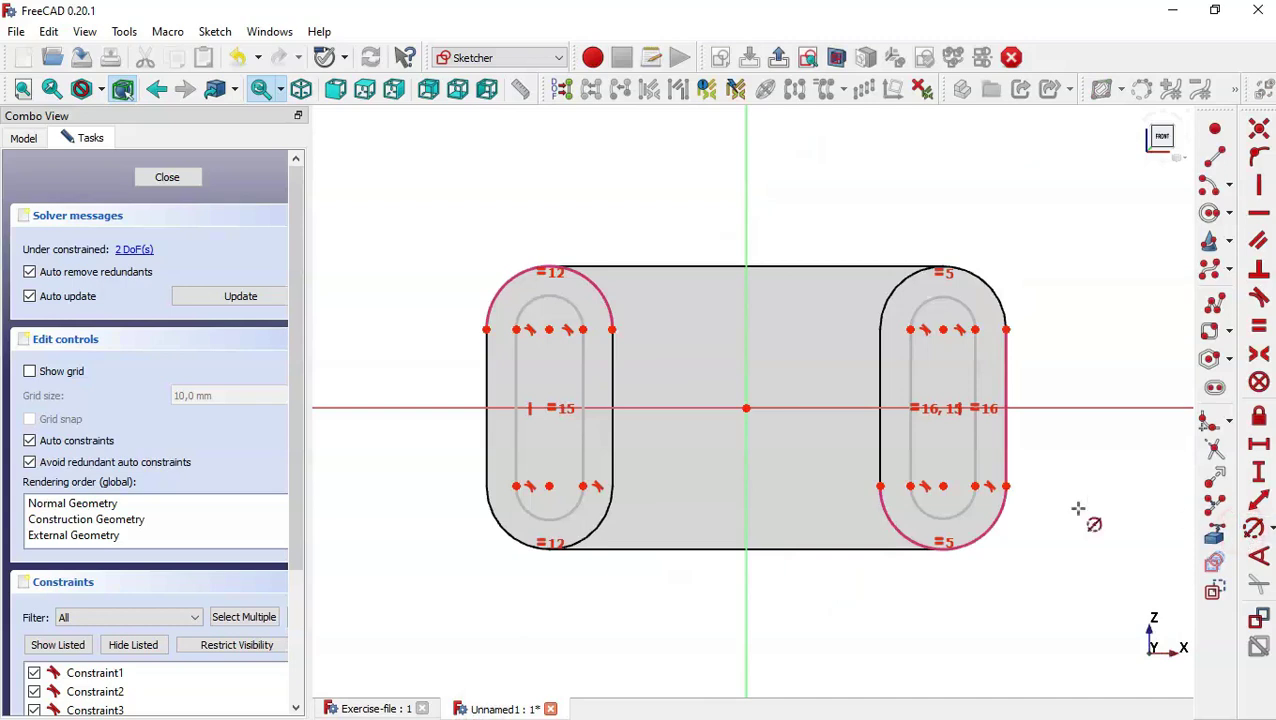
left_click(963, 507)
type("5")
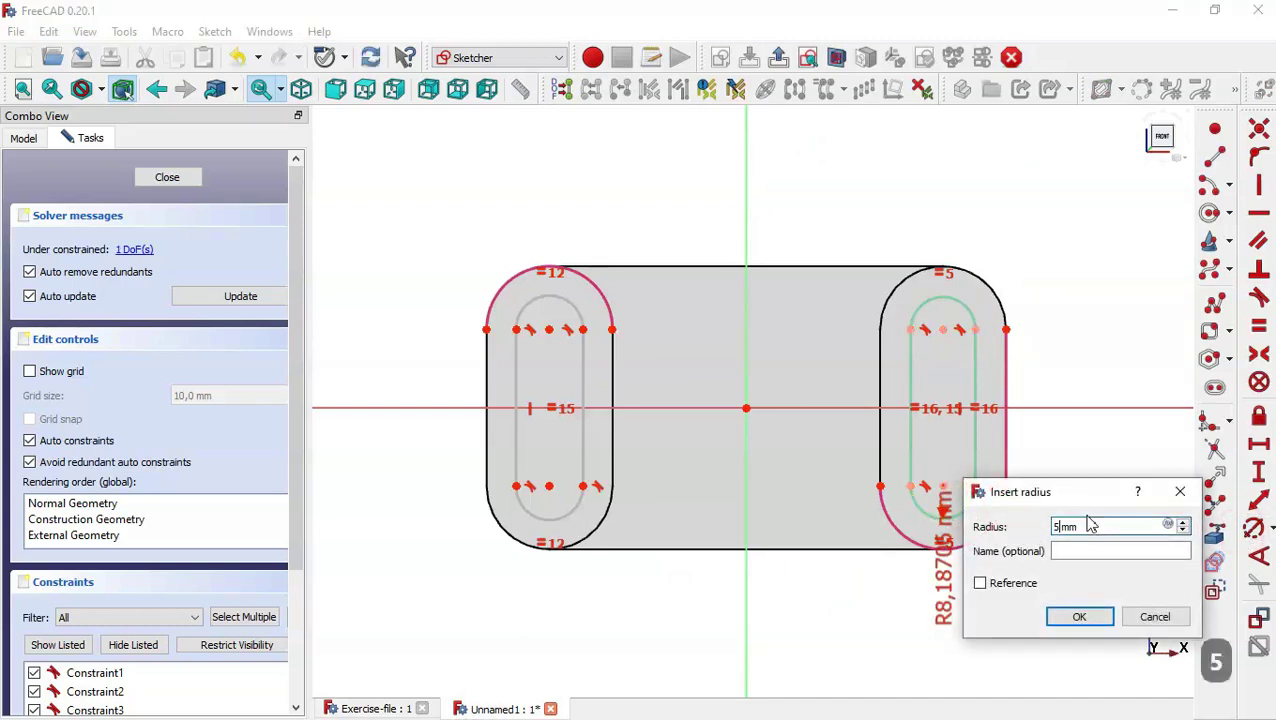
key("Return")
key("Escape")
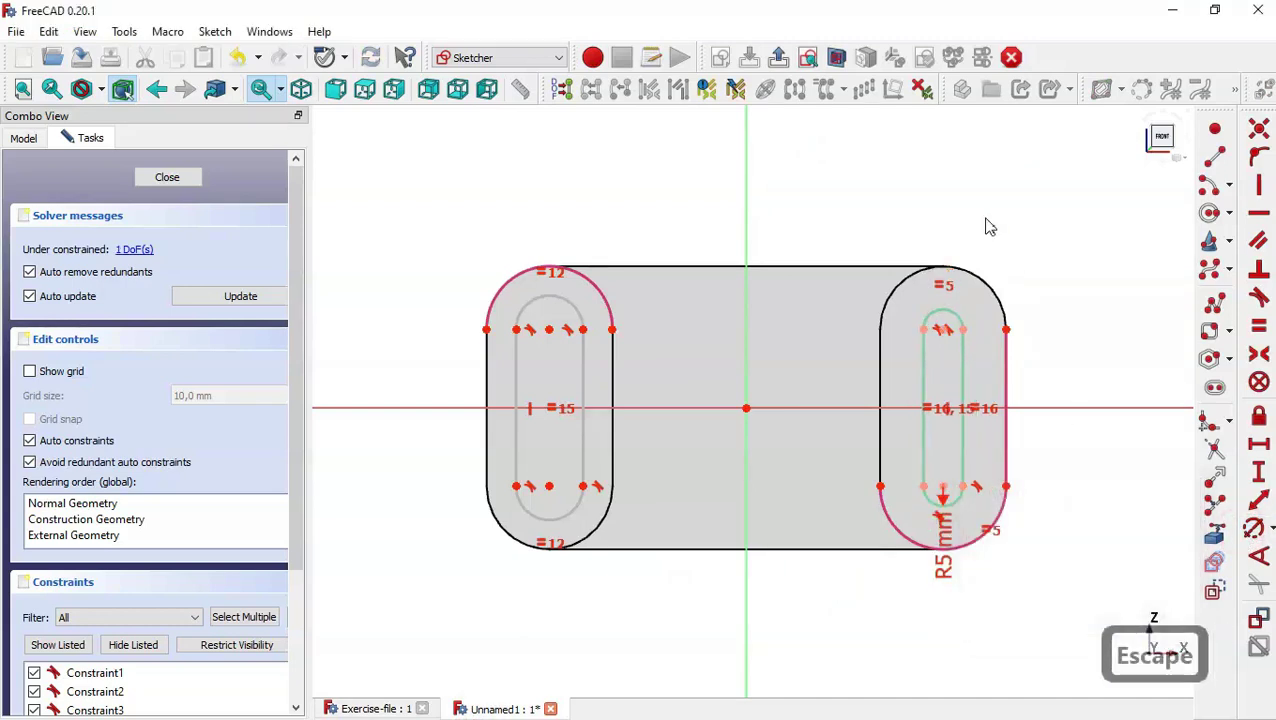
Make the two slots' upper arcs equal in radius.
left_click(948, 320)
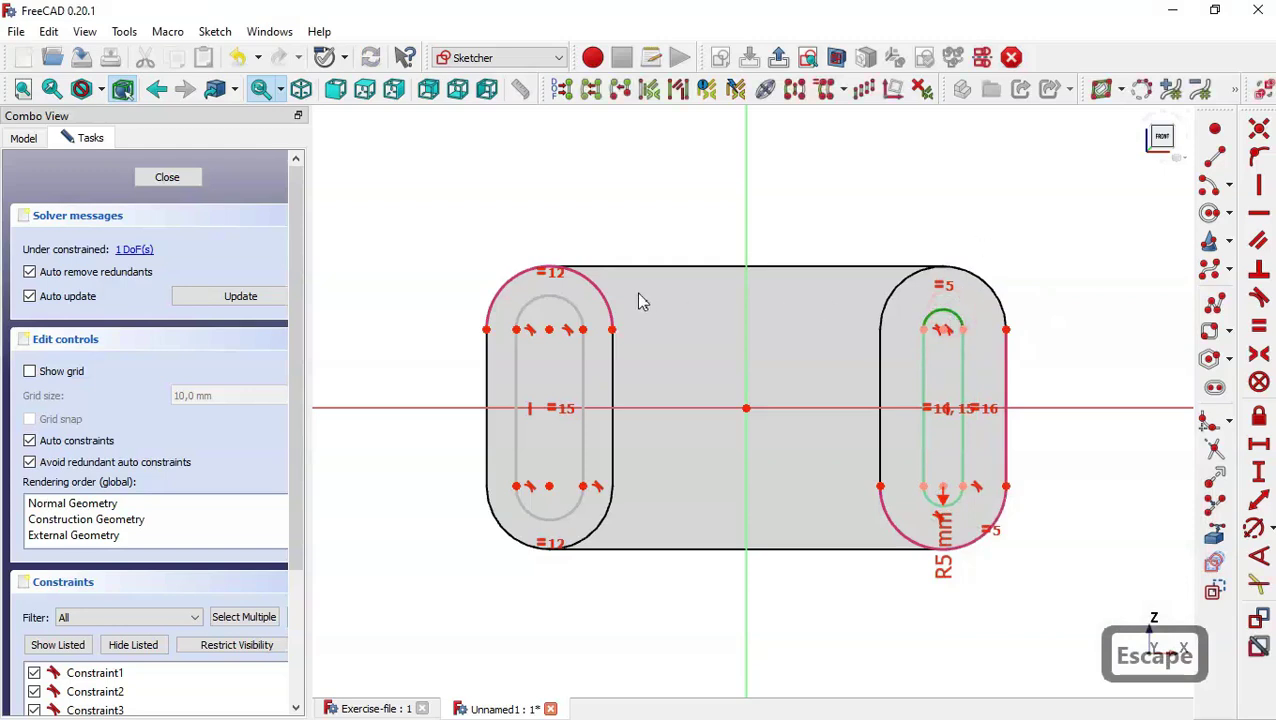
left_click(575, 316)
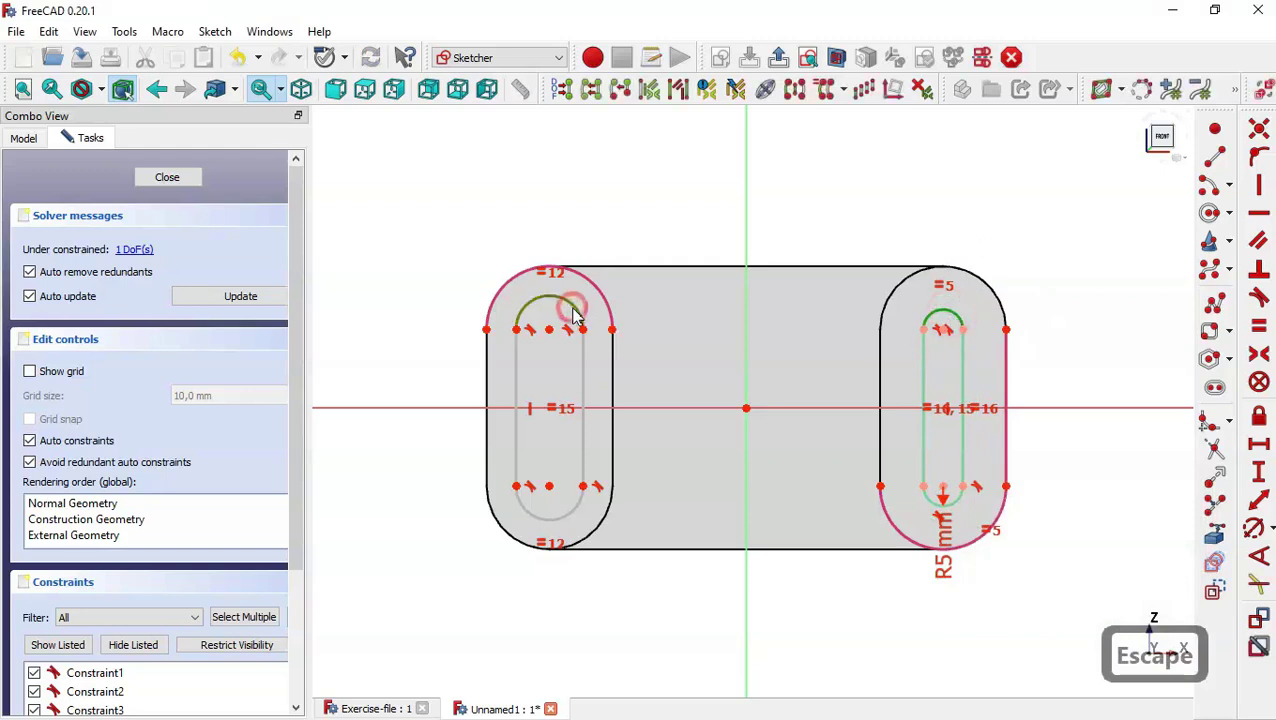
left_click(1259, 327)
left_click_drag(1047, 238, 916, 493)
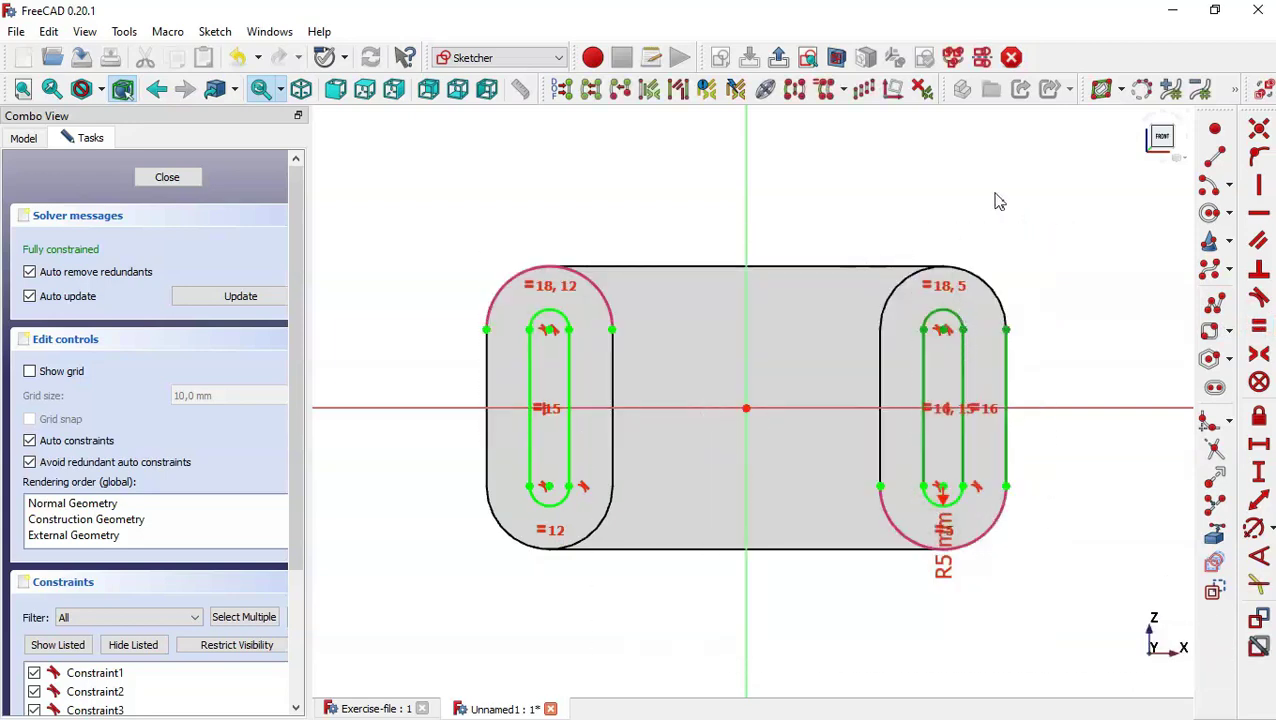
Pocket the slot sketch Through all, cutting both slots through the end bosses.
left_click(168, 178)
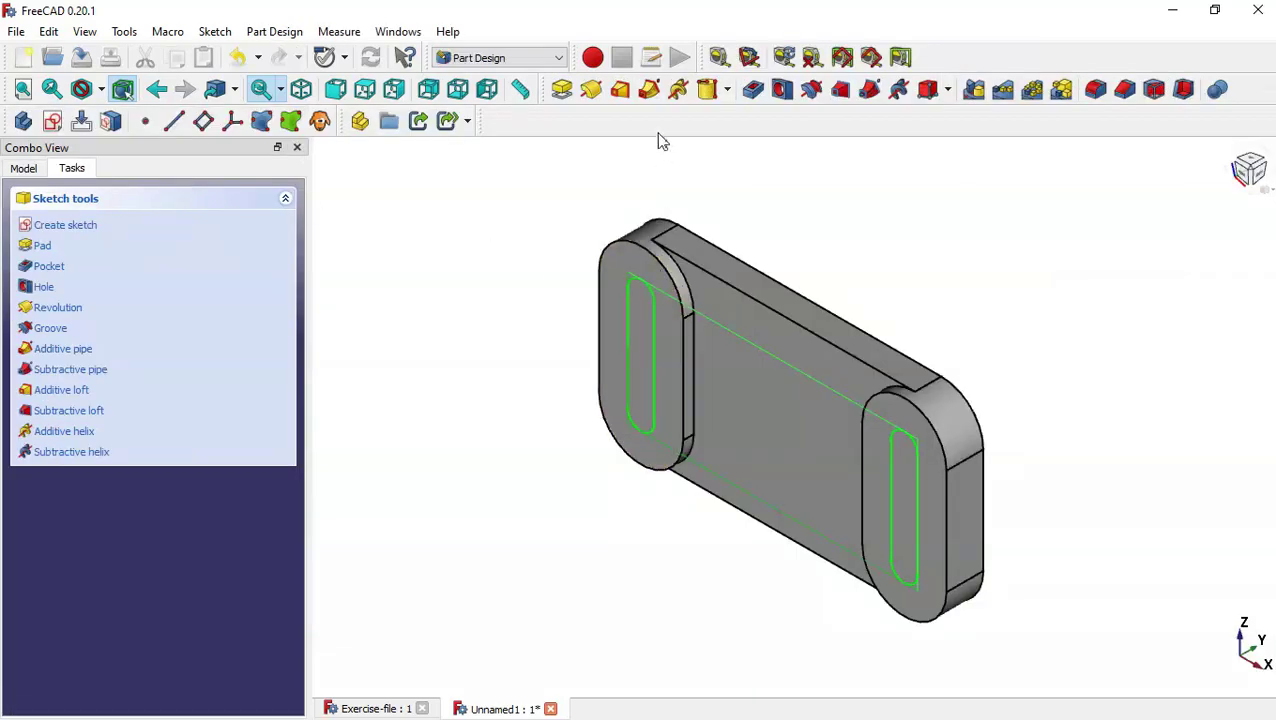
left_click(753, 90)
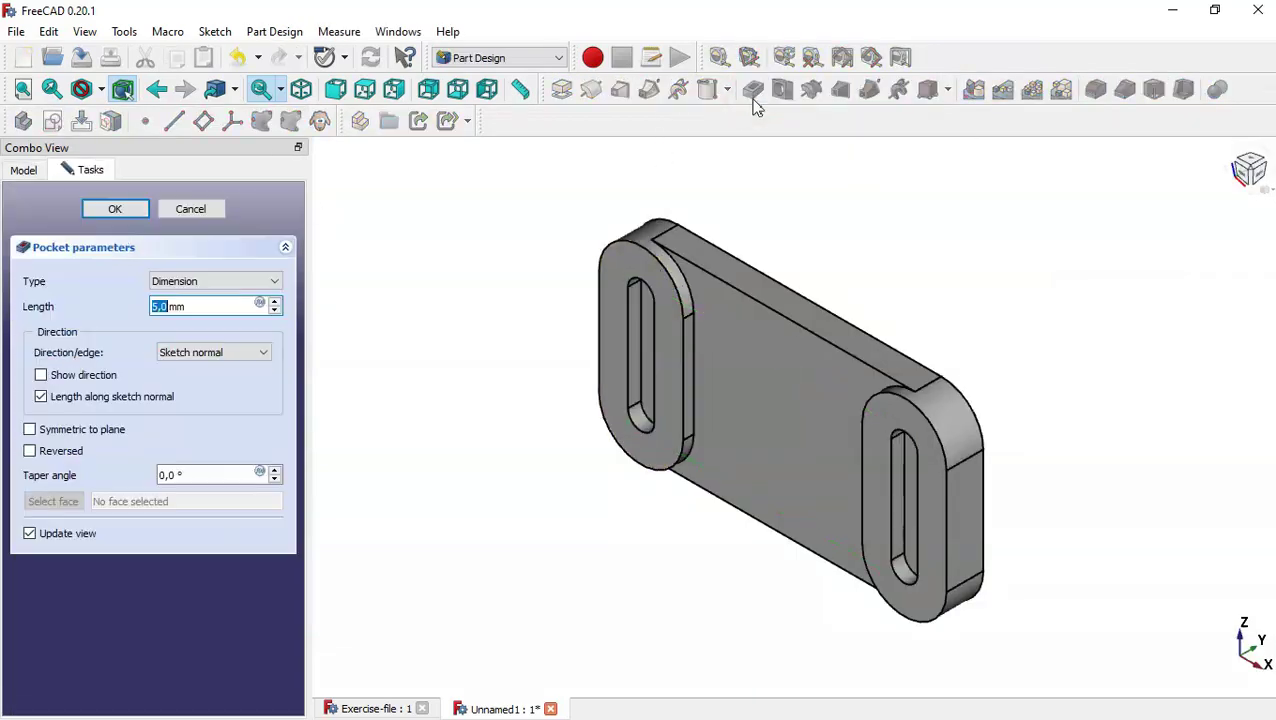
left_click(200, 281)
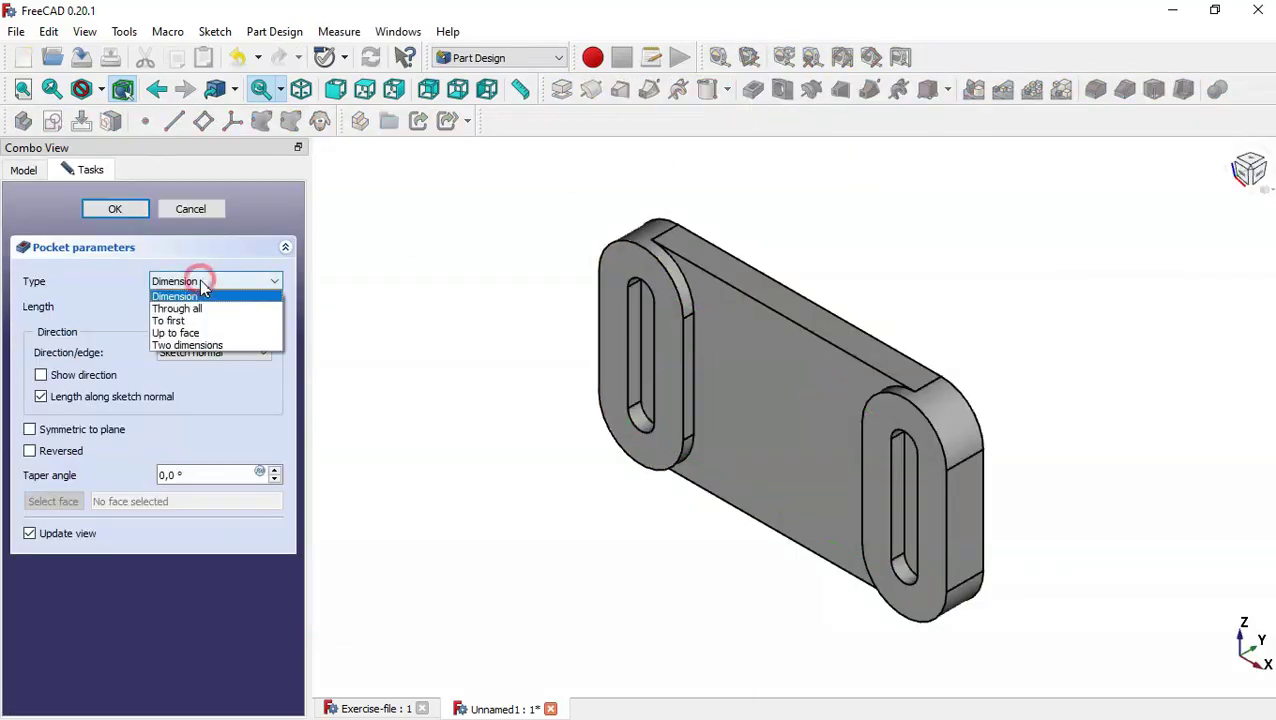
left_click(229, 309)
left_click_drag(624, 507, 617, 472)
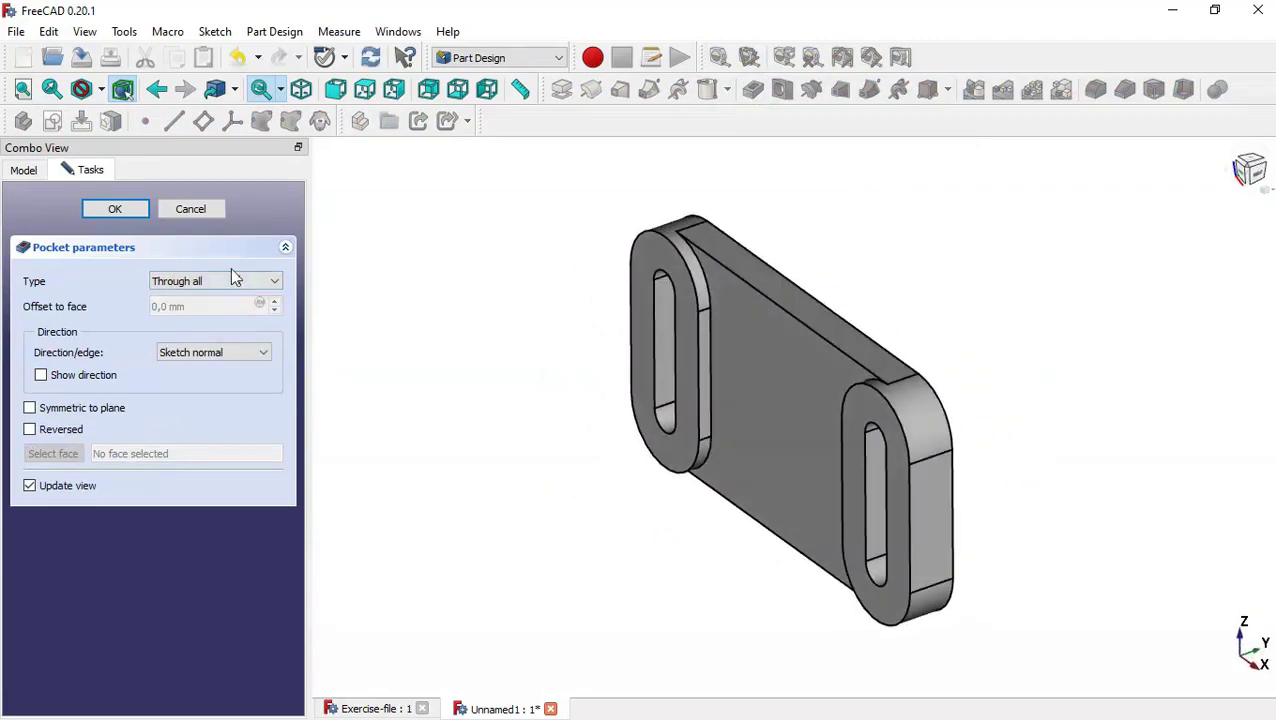
left_click(120, 211)
key("Home")
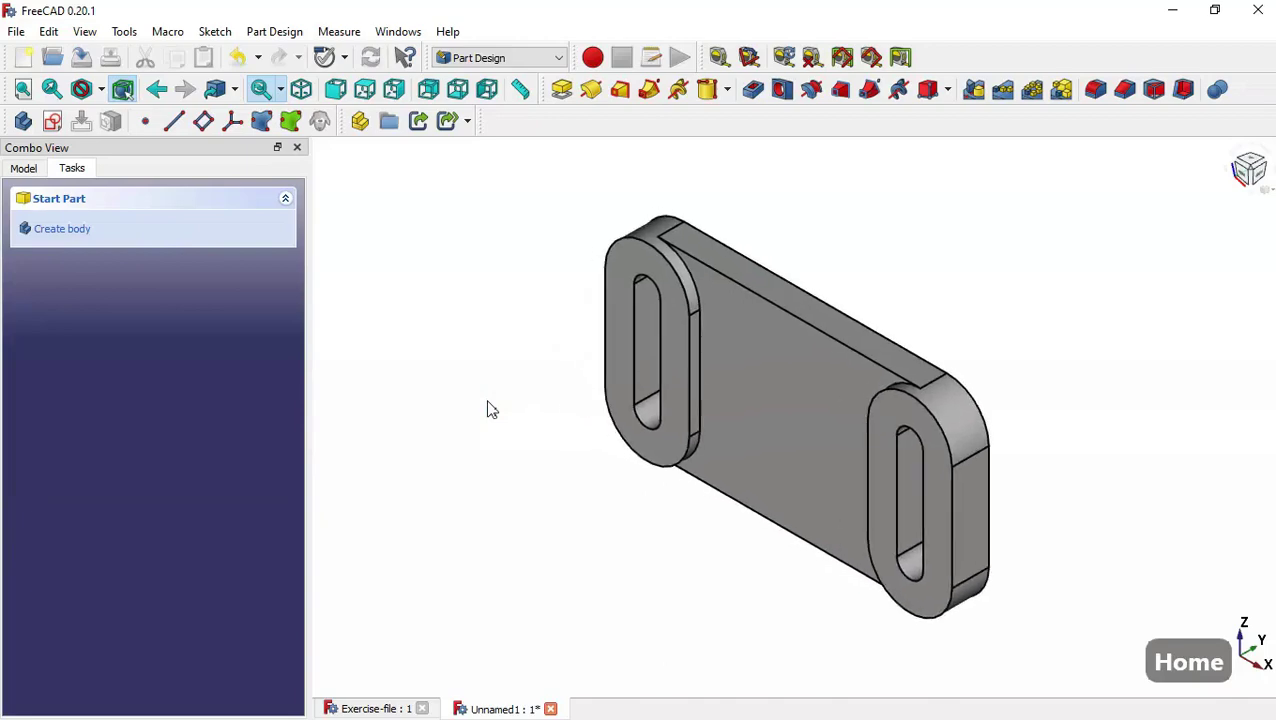
Zoom and orbit the reference drawing's model to view it from a new angle.
left_click(447, 352)
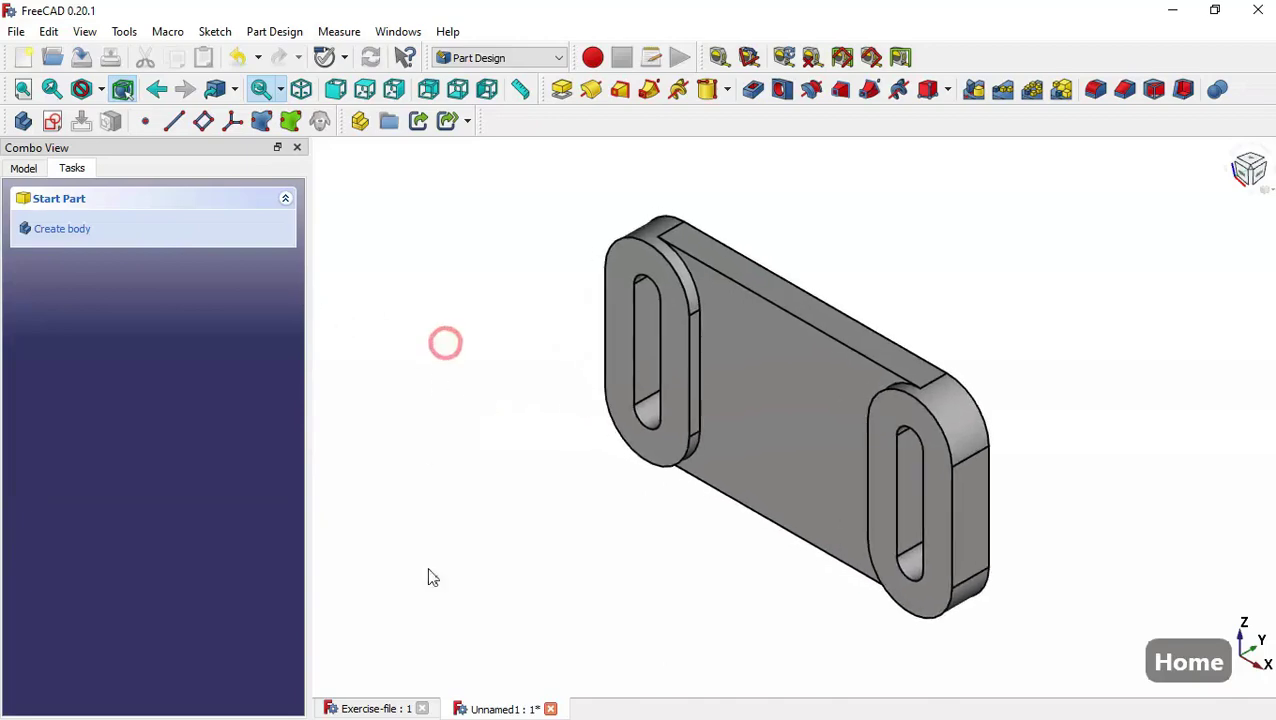
left_click(372, 709)
scroll(957, 514, "up", 3)
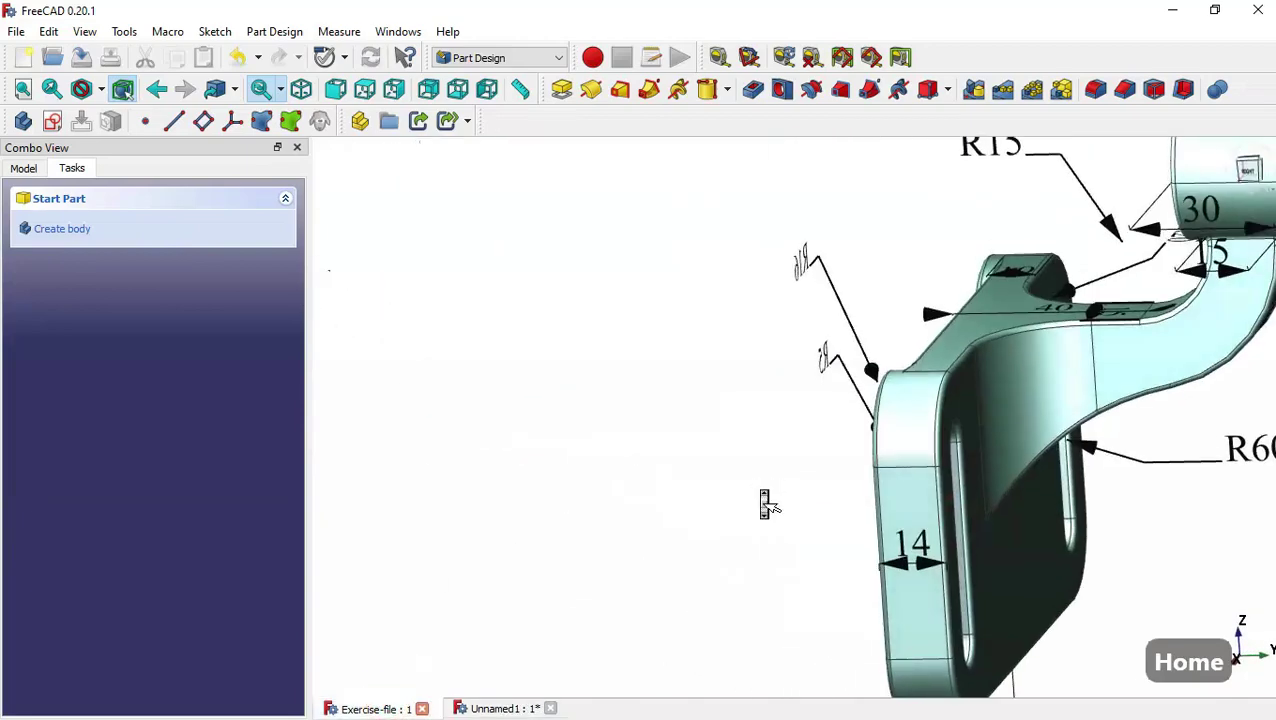
scroll(765, 503, "down", 3)
left_click_drag(1062, 451, 1025, 421)
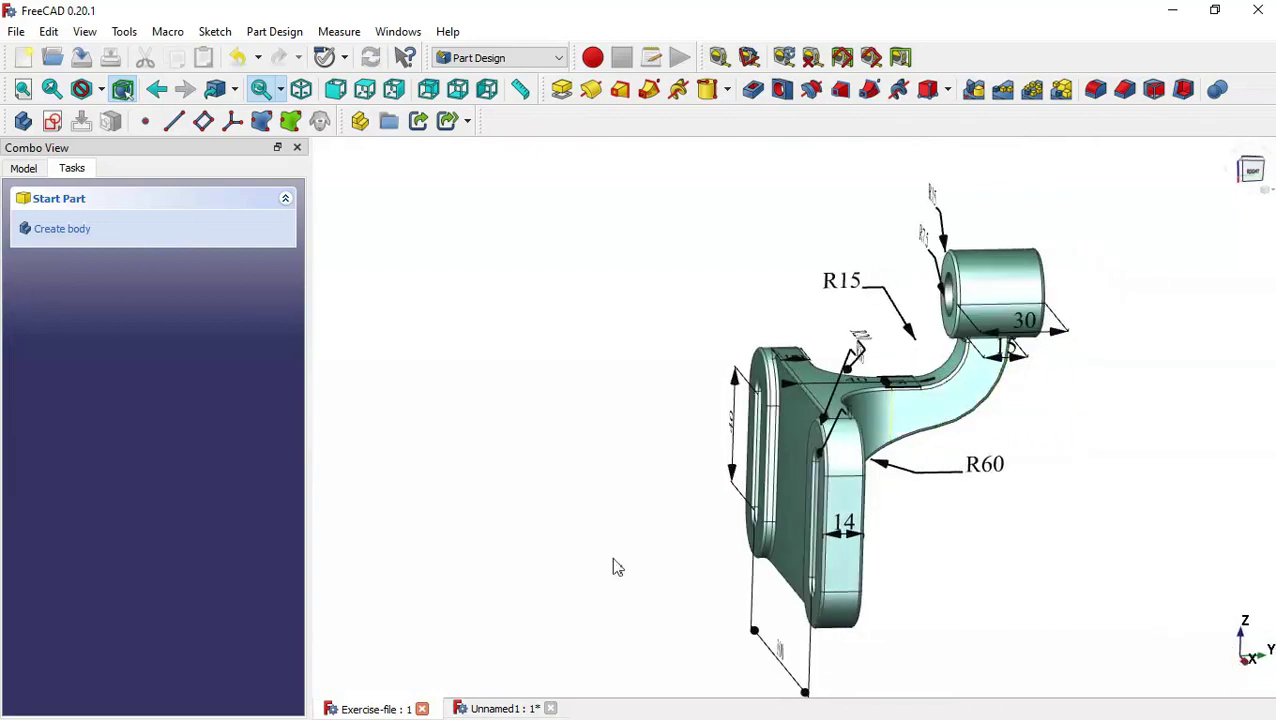
Create a new sketch on the YZ_Plane of the slotted plate's body.
left_click(505, 709)
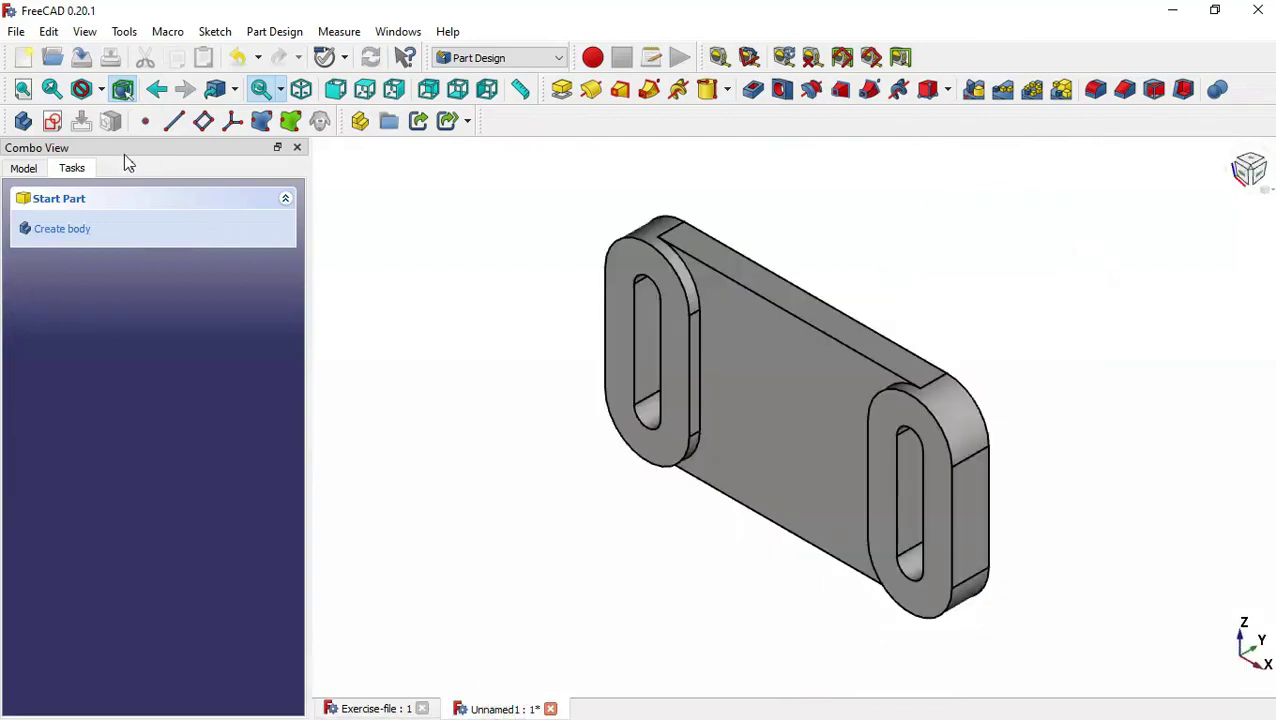
left_click(52, 122)
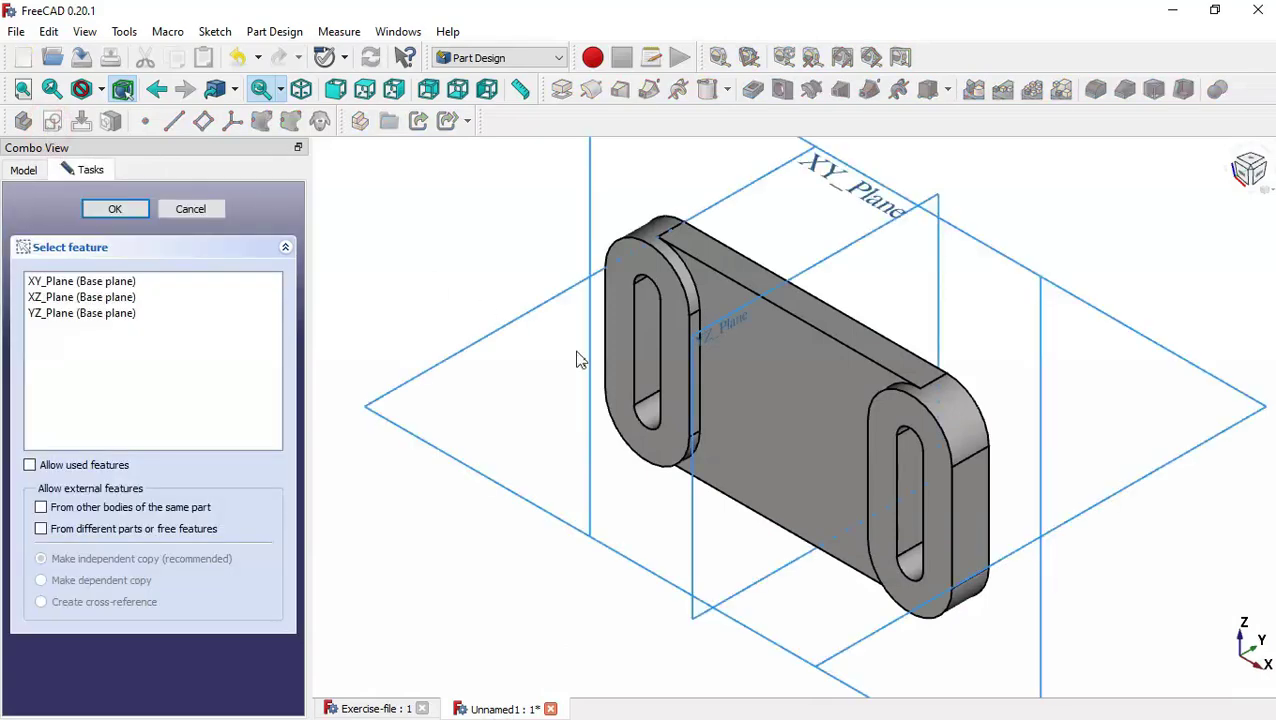
scroll(743, 335, "up", 5)
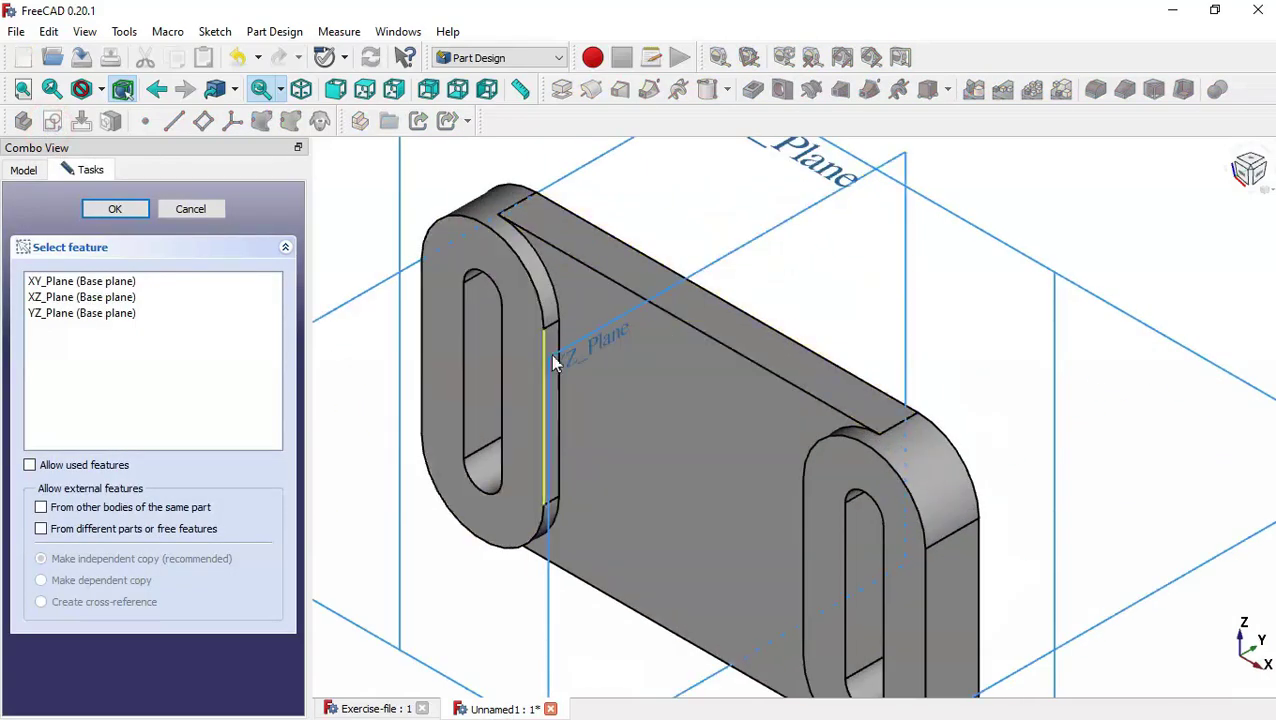
left_click(588, 360)
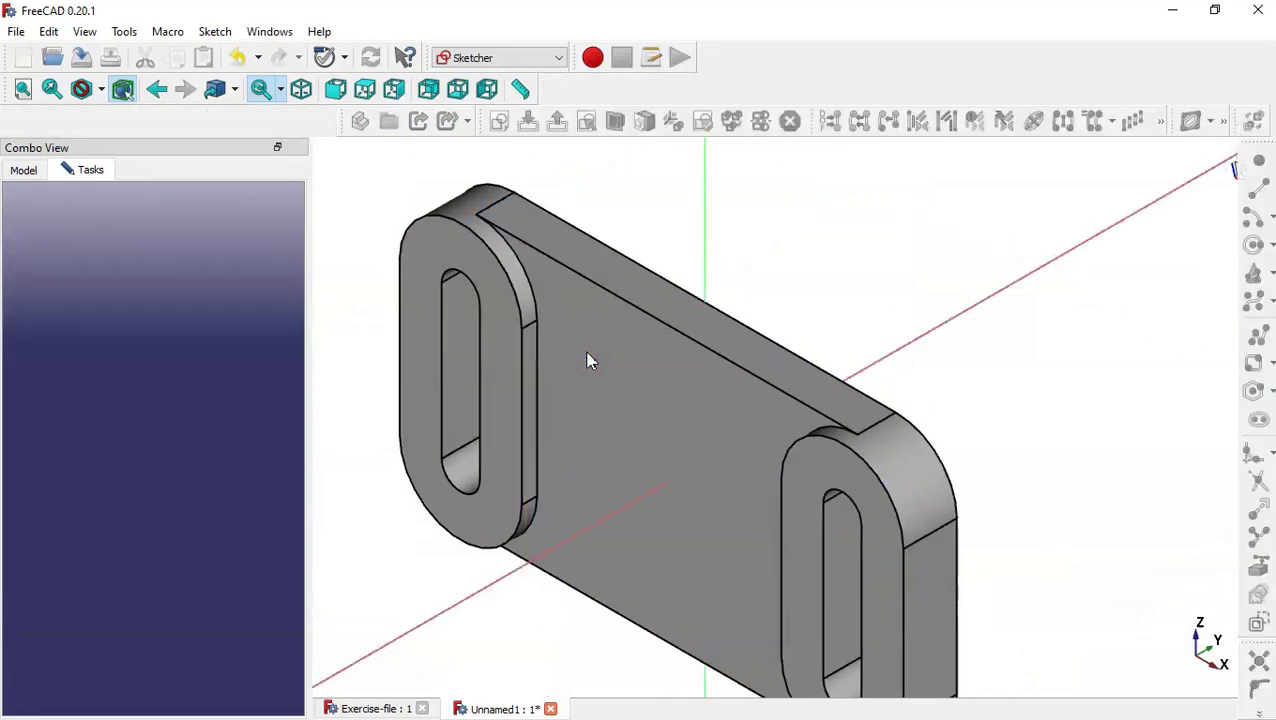
scroll(866, 273, "up", 1)
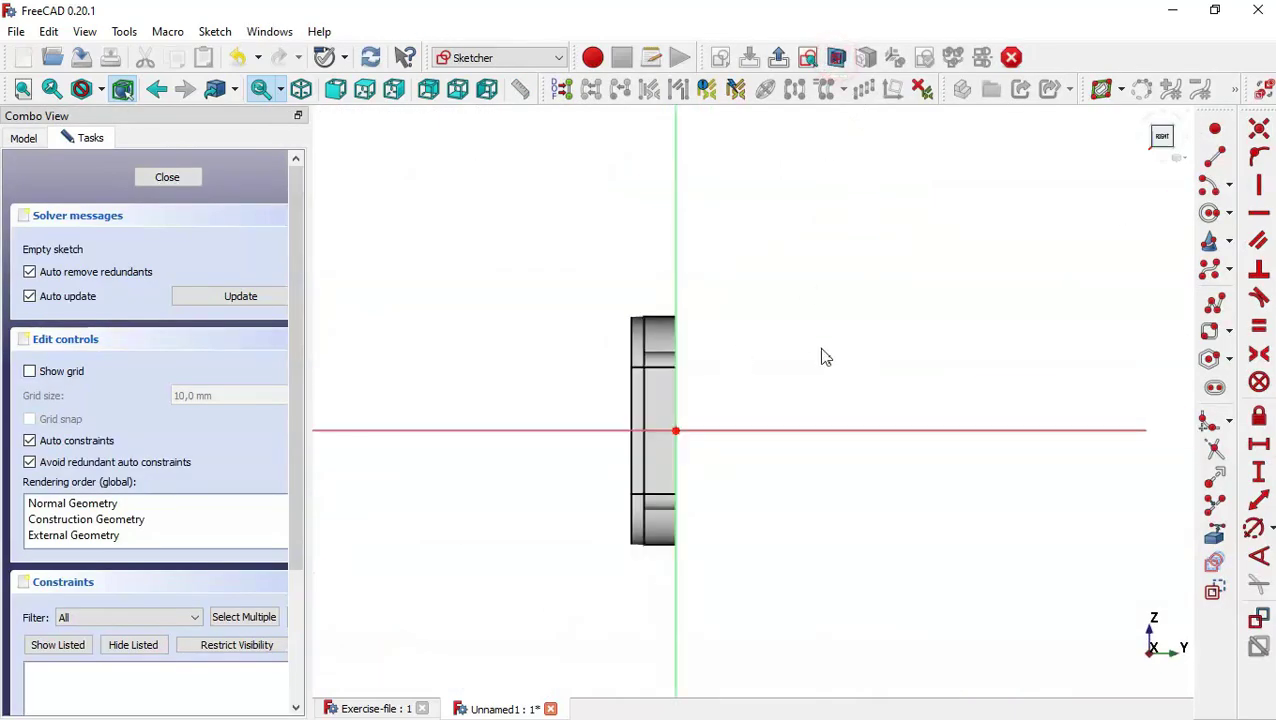
scroll(823, 356, "up", 3)
Reference the plate's top edge, then draw the outline's first straight line and upward arc.
left_click(1214, 535)
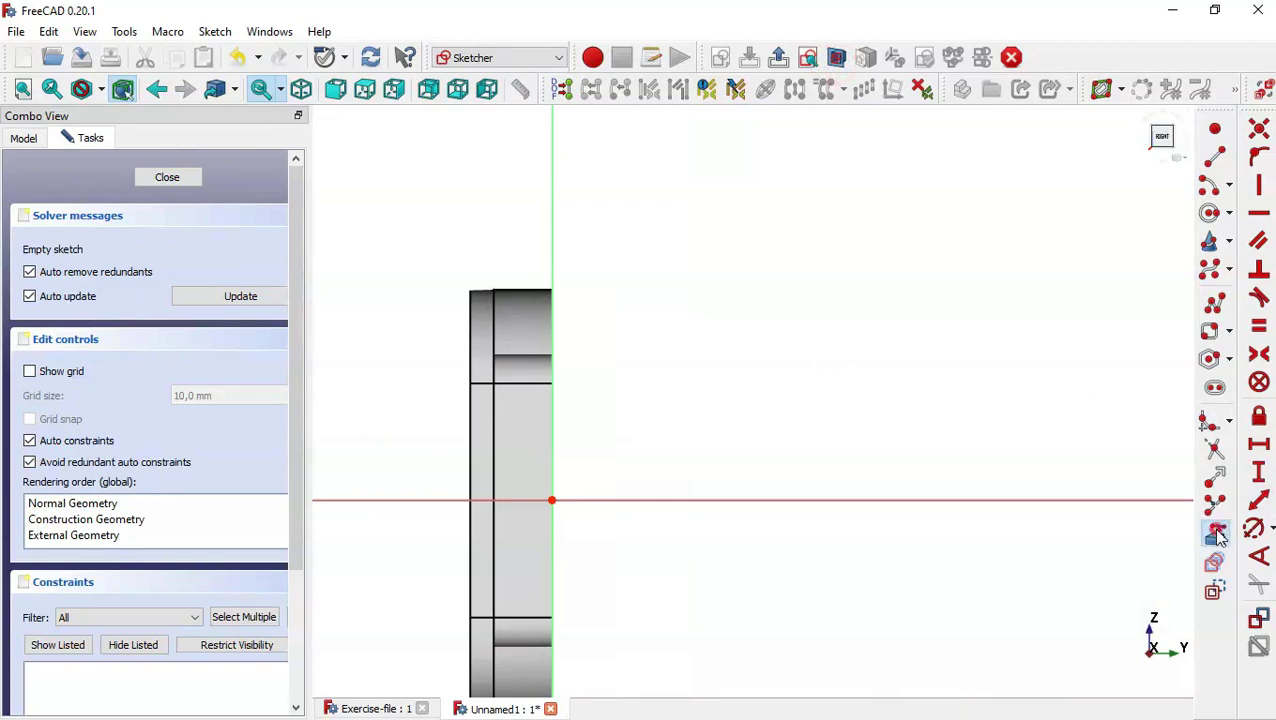
left_click(530, 290)
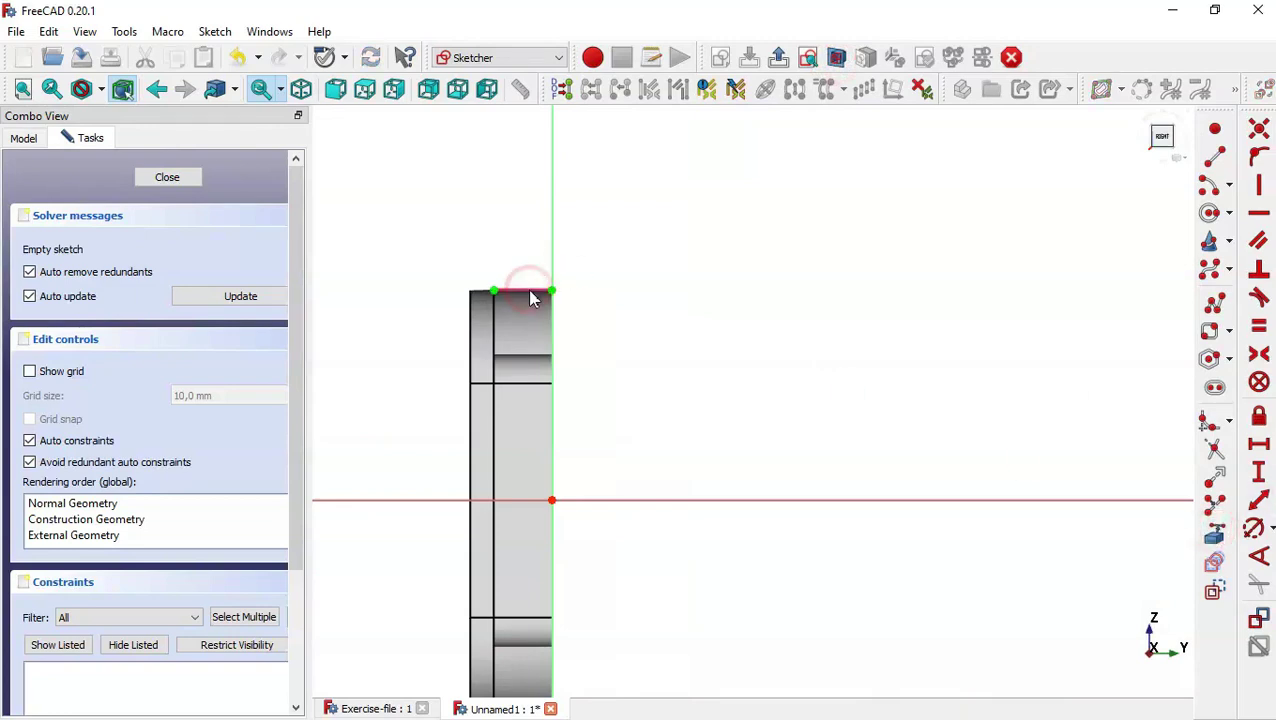
left_click(1214, 305)
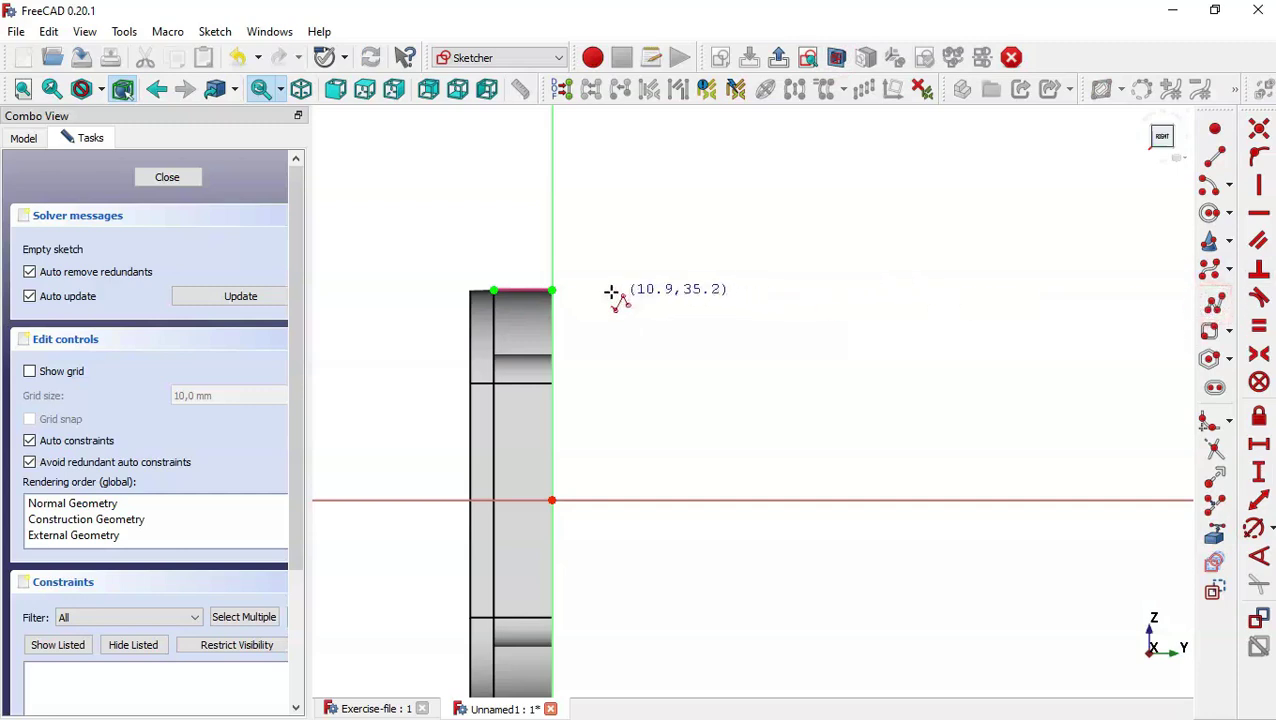
left_click(552, 291)
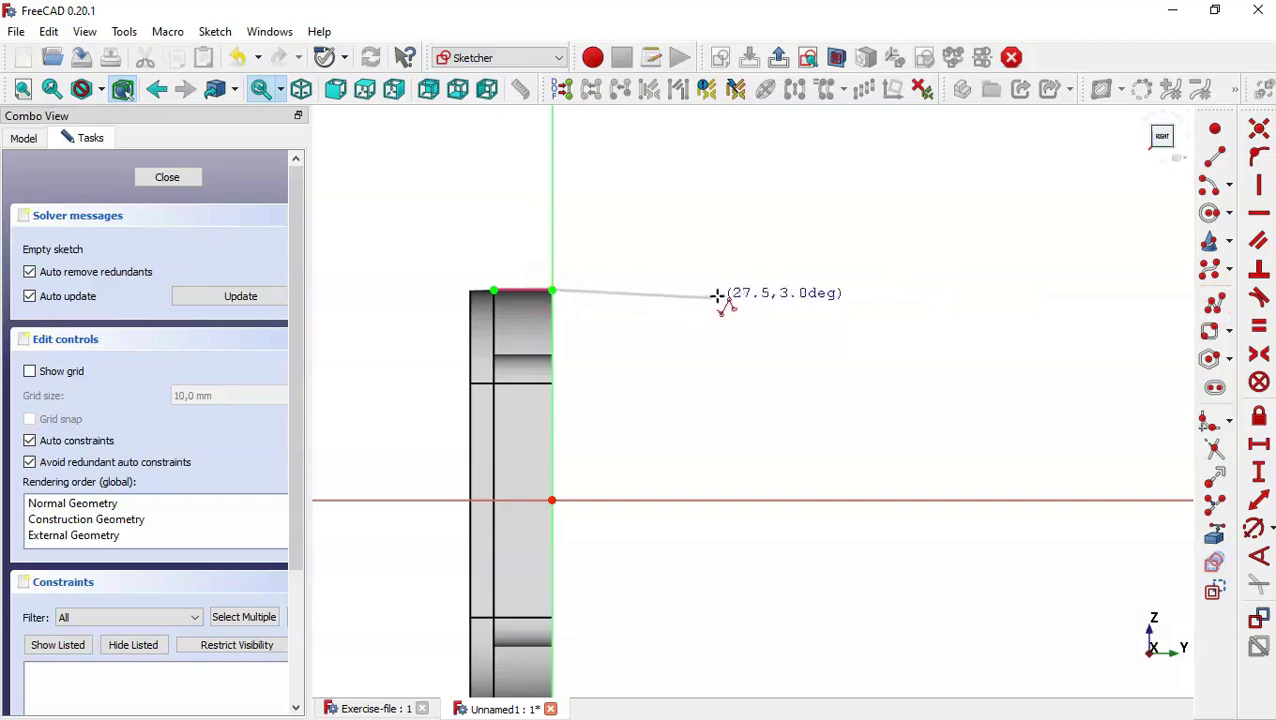
left_click(726, 290)
key("m")
key("m")
key("m")
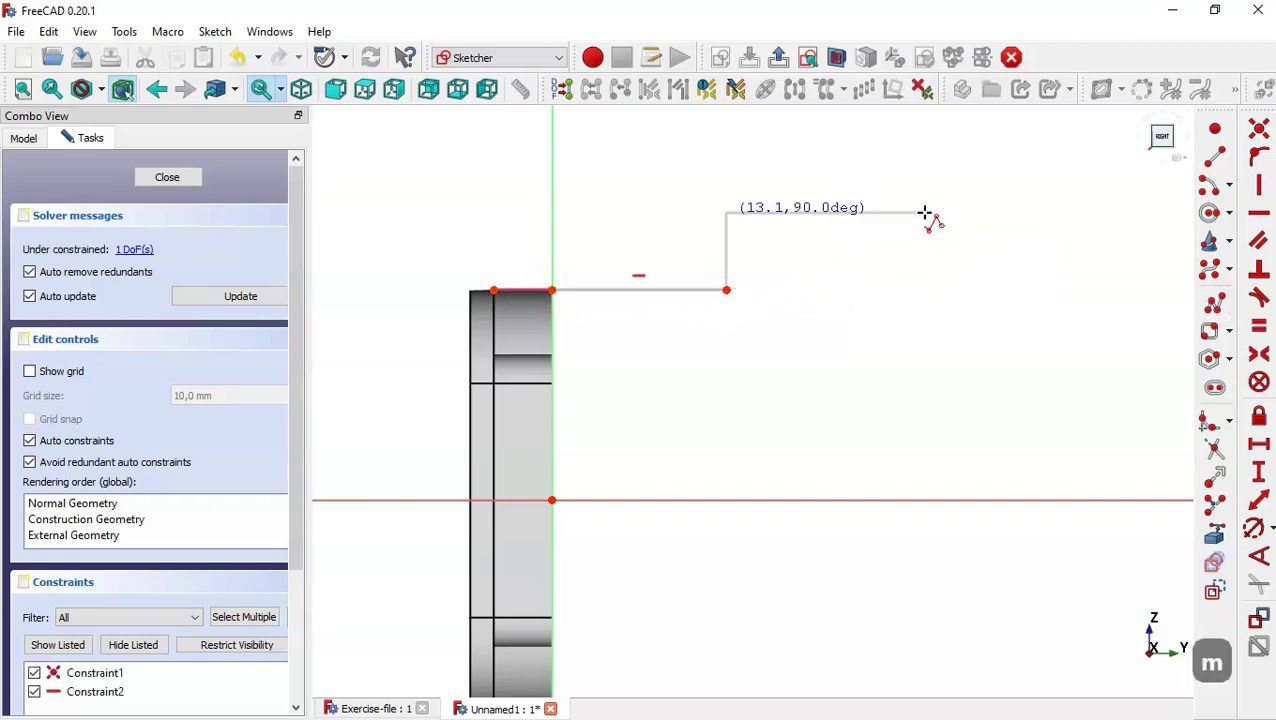
left_click(806, 212)
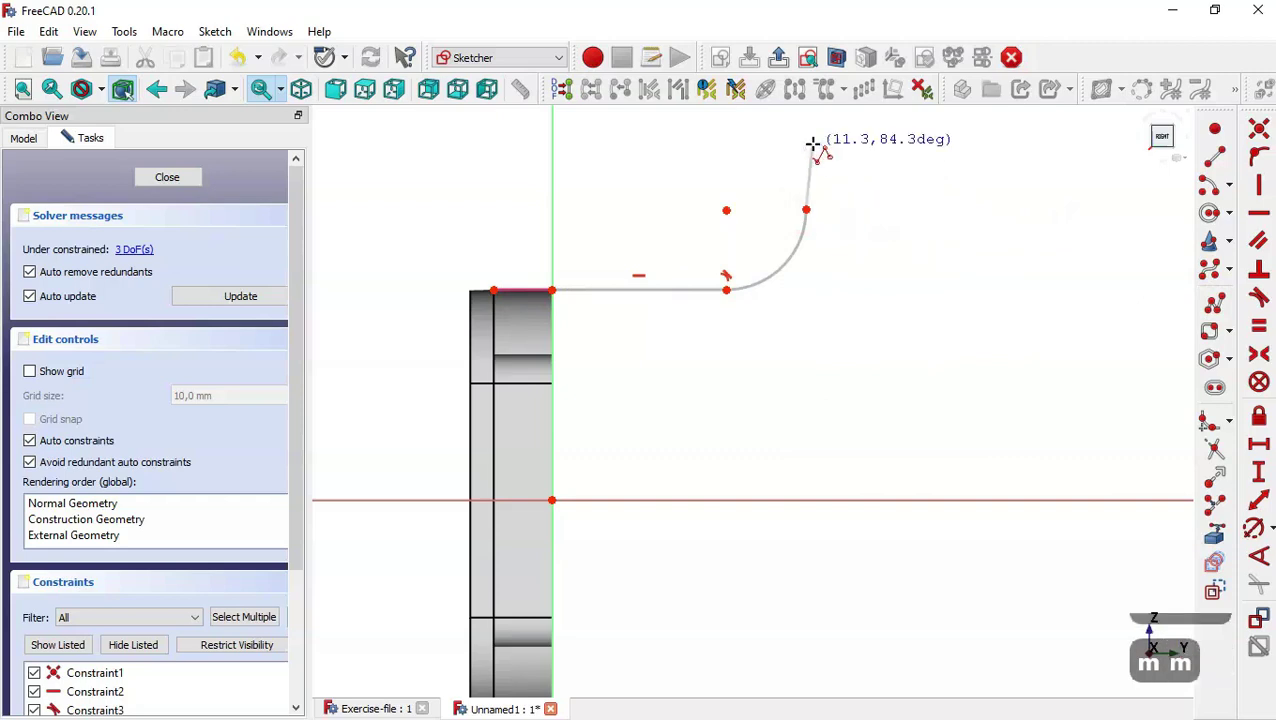
Complete the closed arm outline with vertical, top and side lines plus two large arcs.
left_click(806, 145)
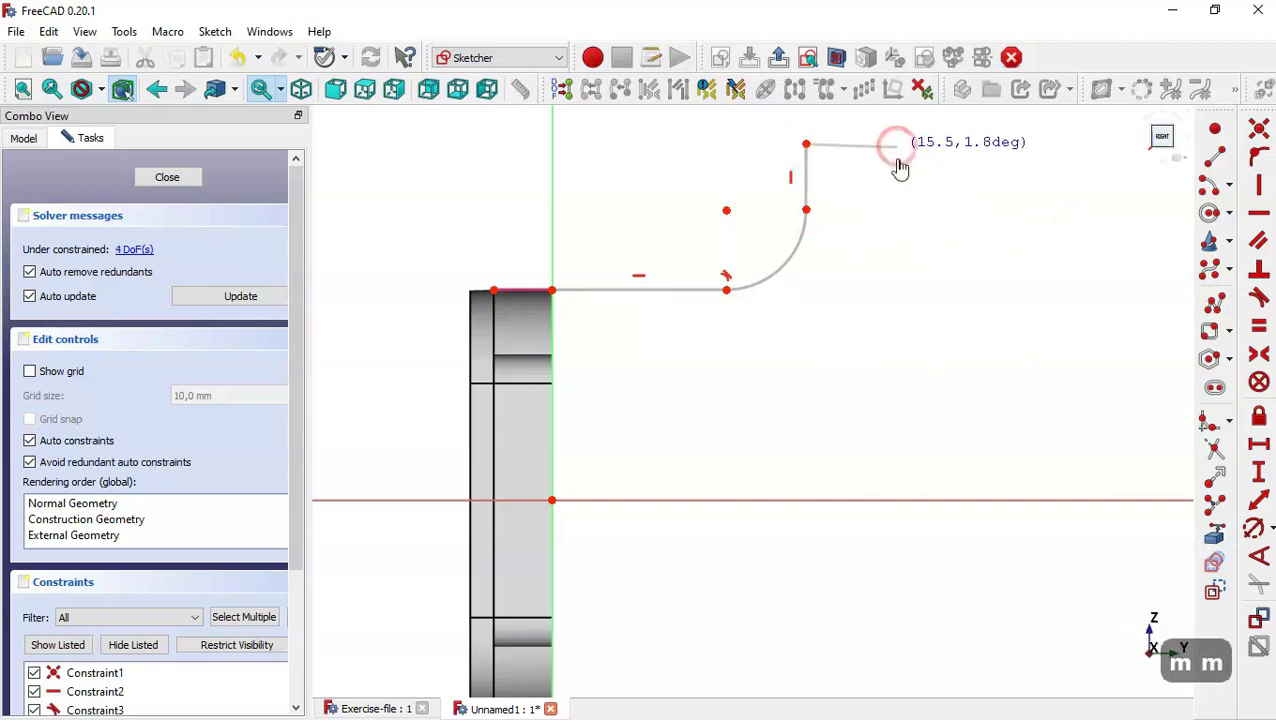
left_click(897, 145)
left_click(897, 226)
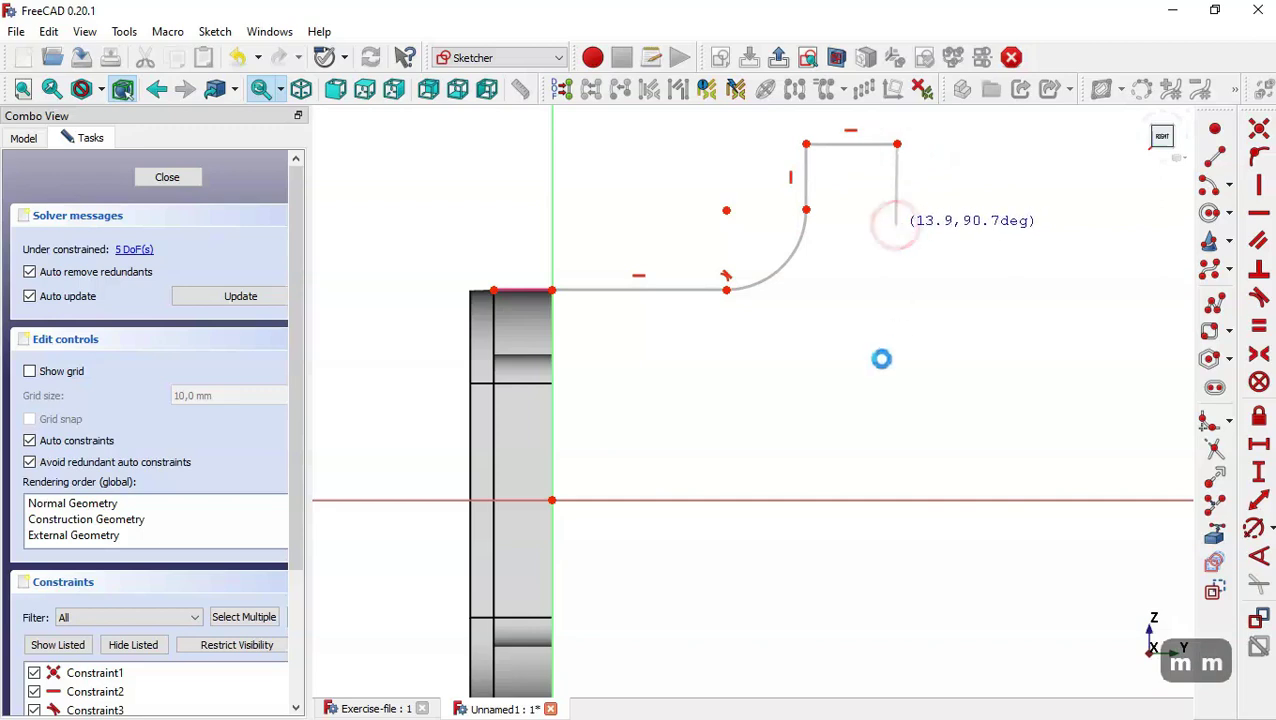
key("m")
key("m")
key("m")
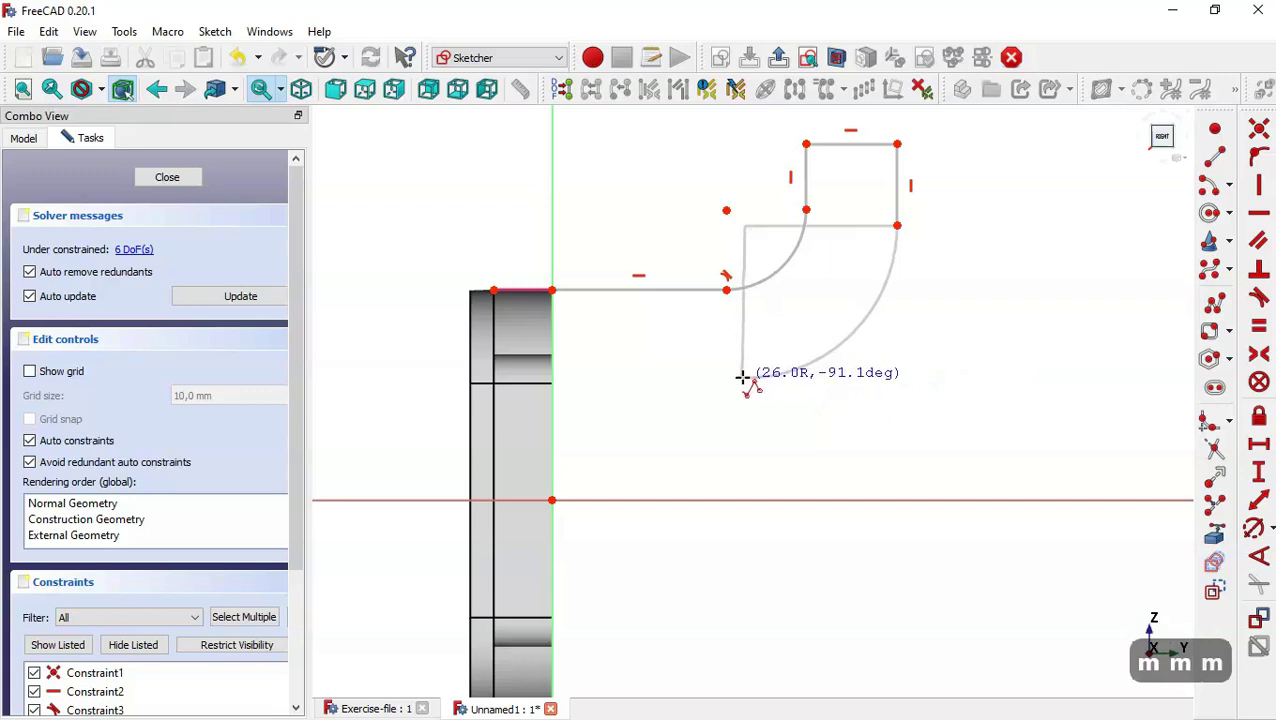
left_click(742, 377)
key("m")
key("m")
key("m")
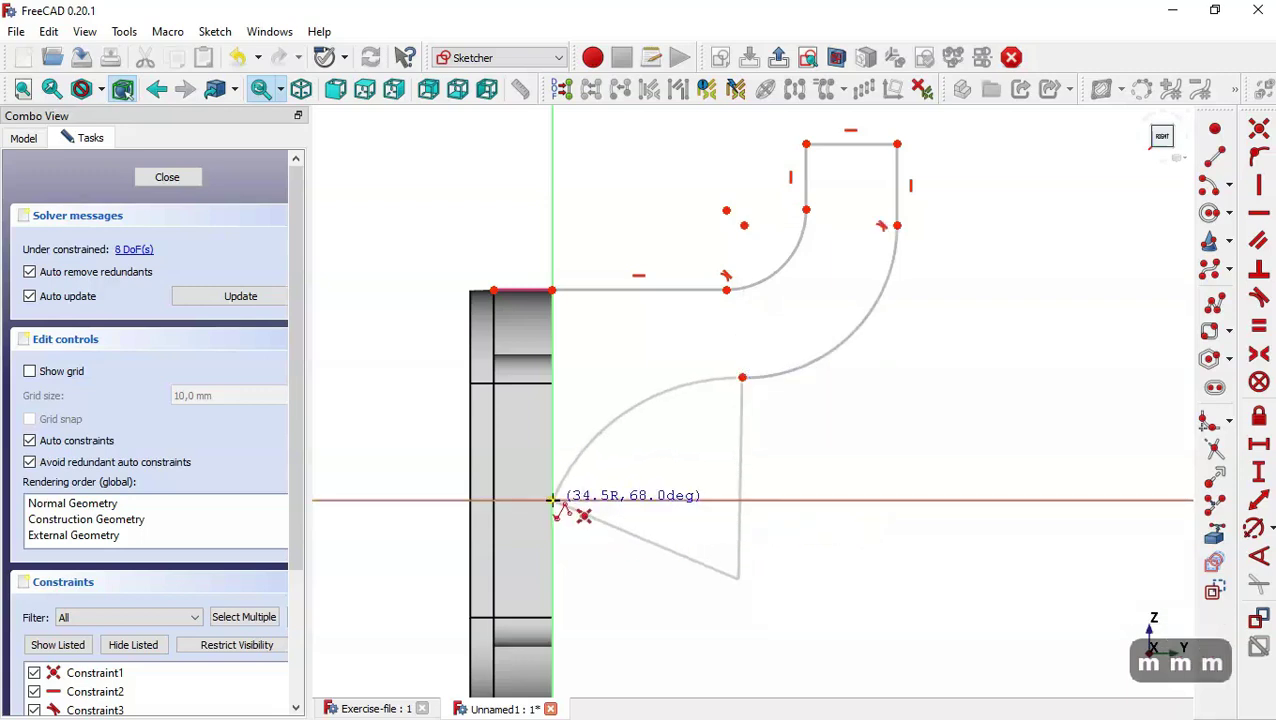
left_click(552, 500)
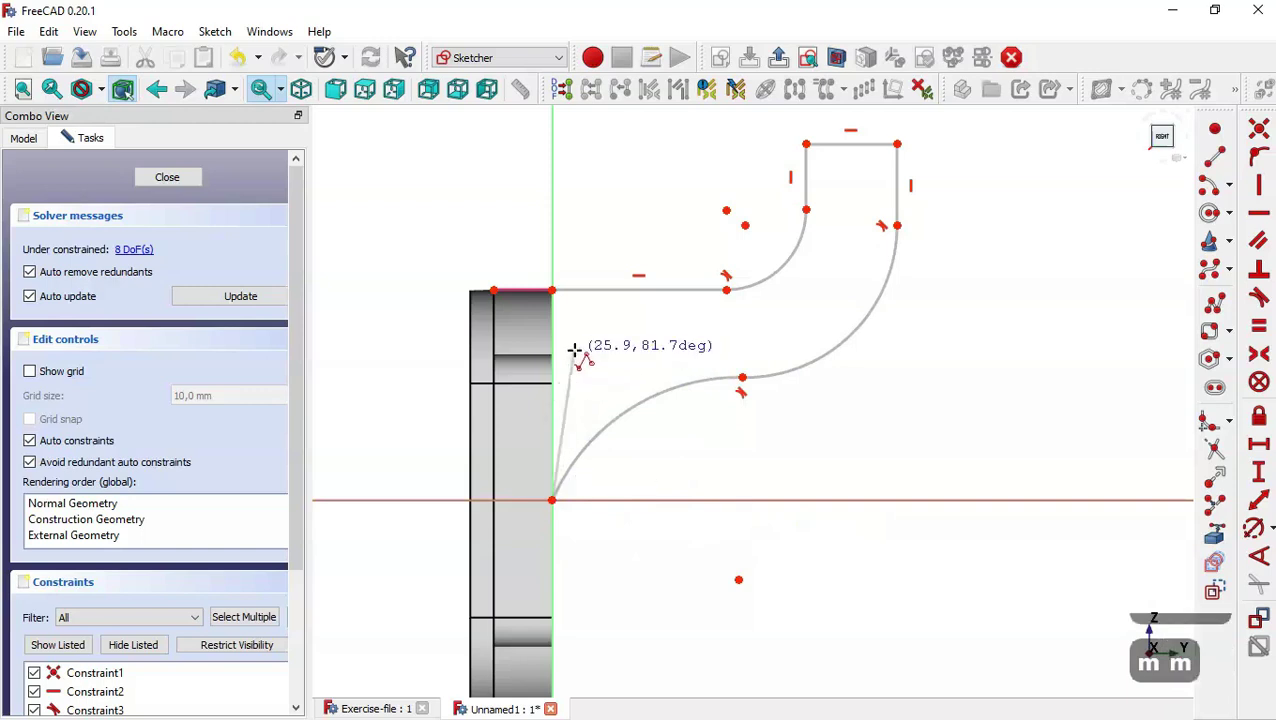
left_click(552, 289)
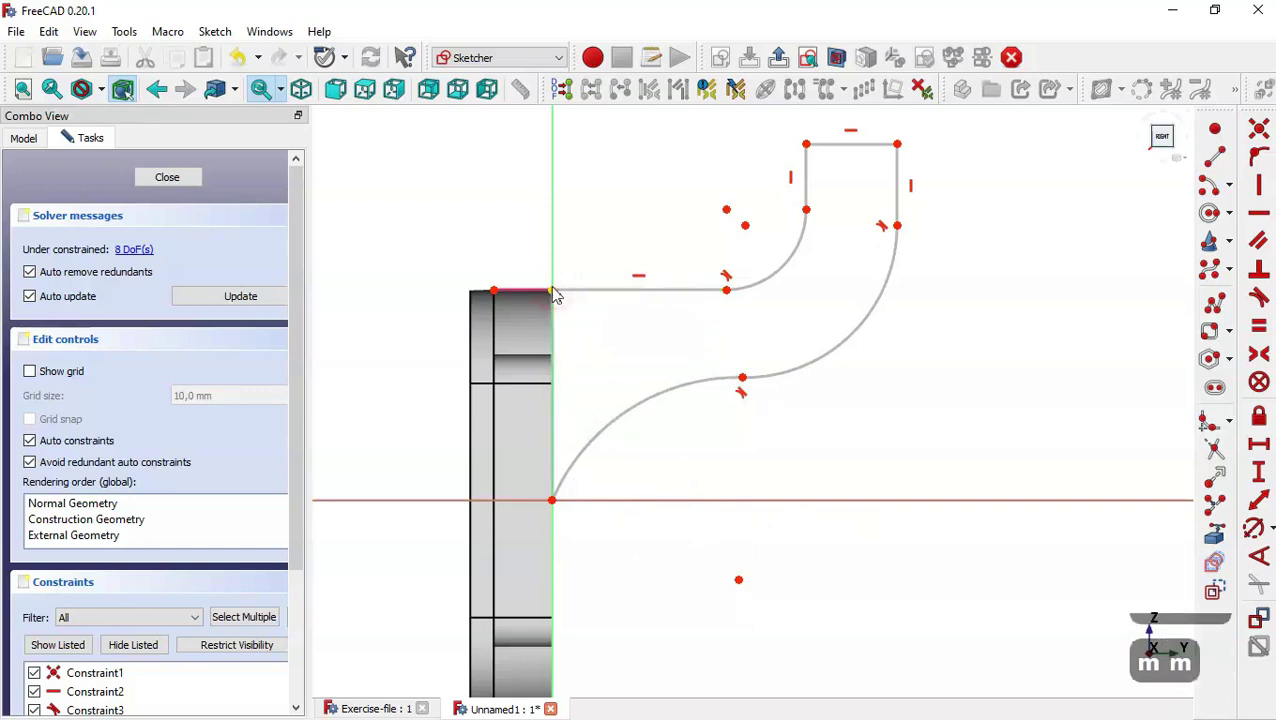
key("Escape")
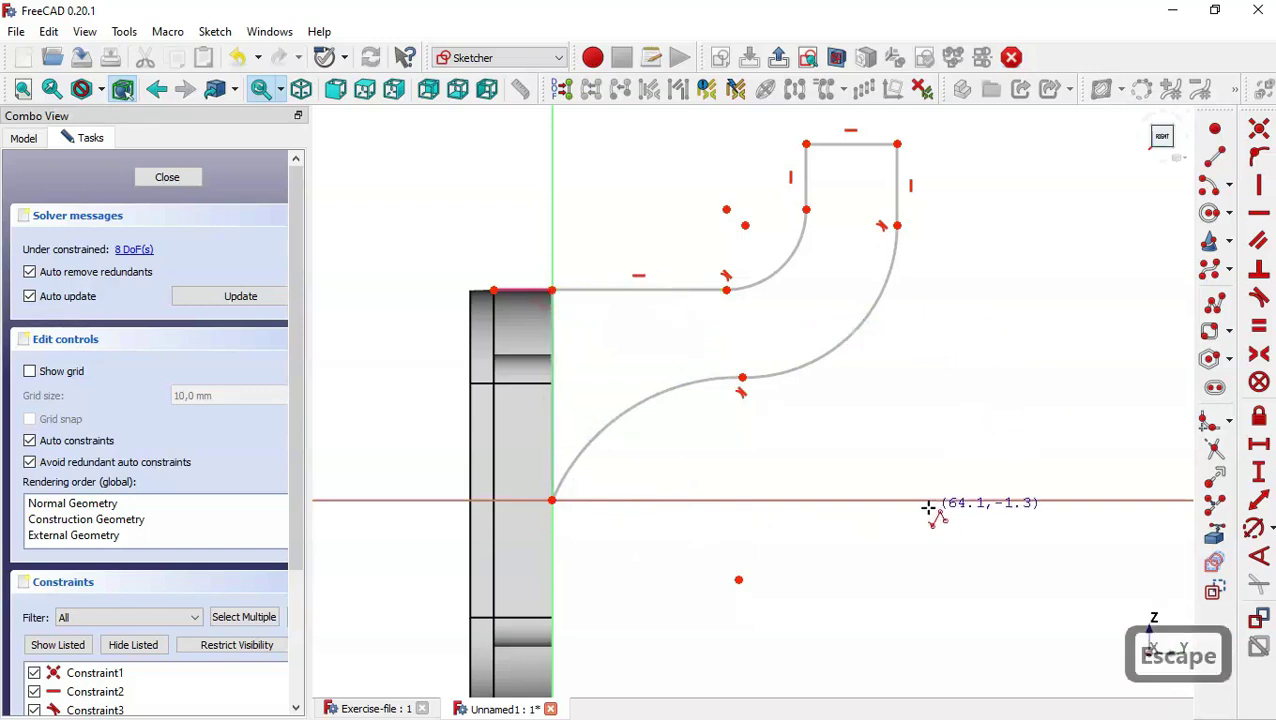
scroll(930, 512, "down", 1)
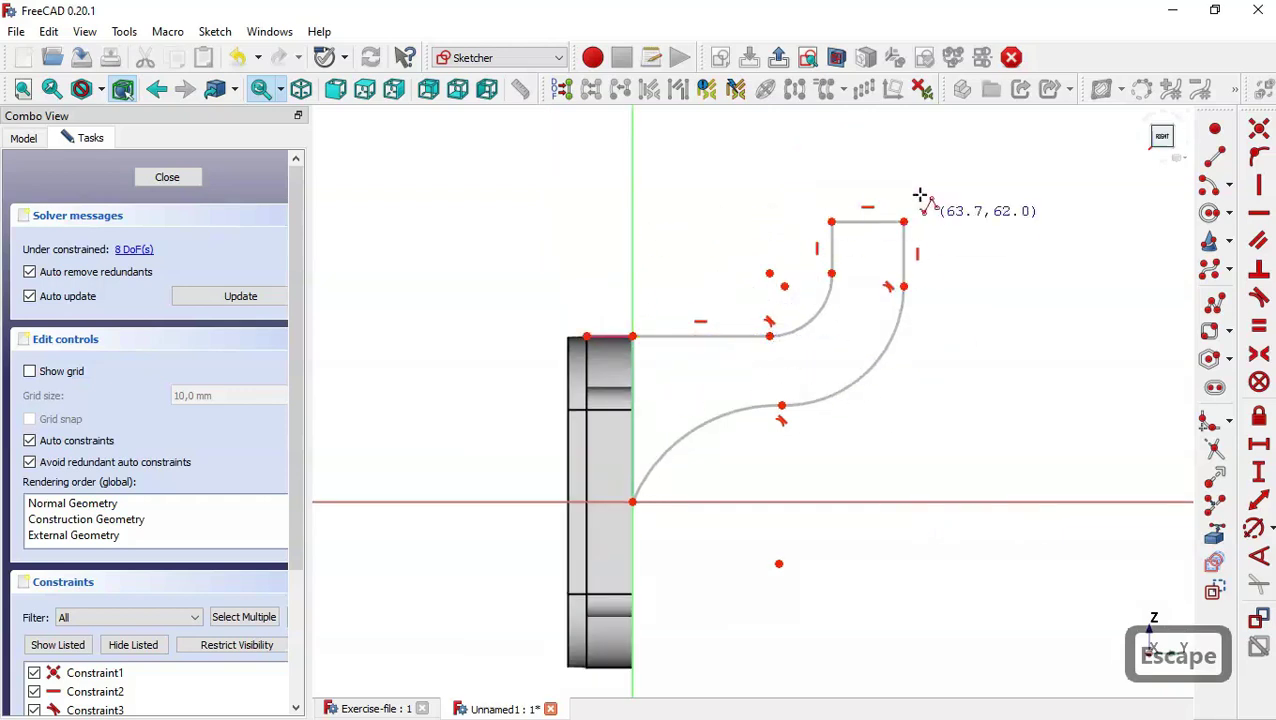
Make the upper arc tangent to the upper vertical line.
left_click(1258, 300)
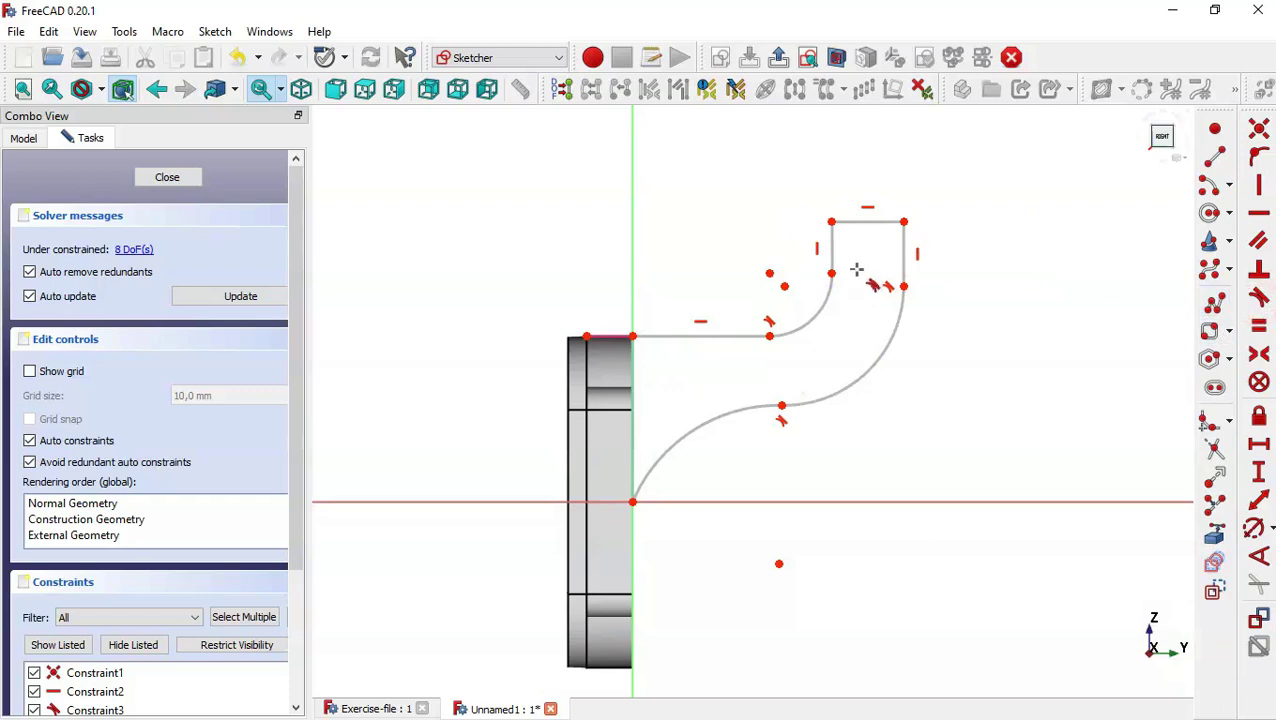
left_click(834, 254)
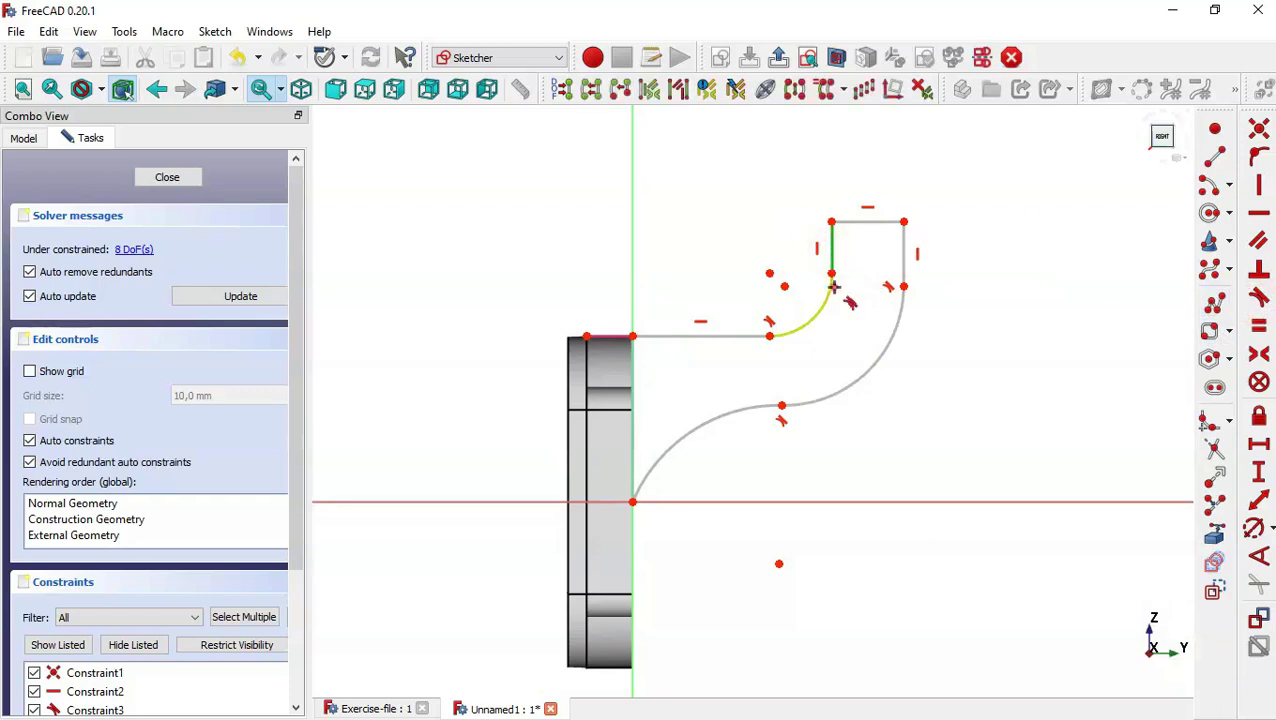
left_click(834, 287)
key("Escape")
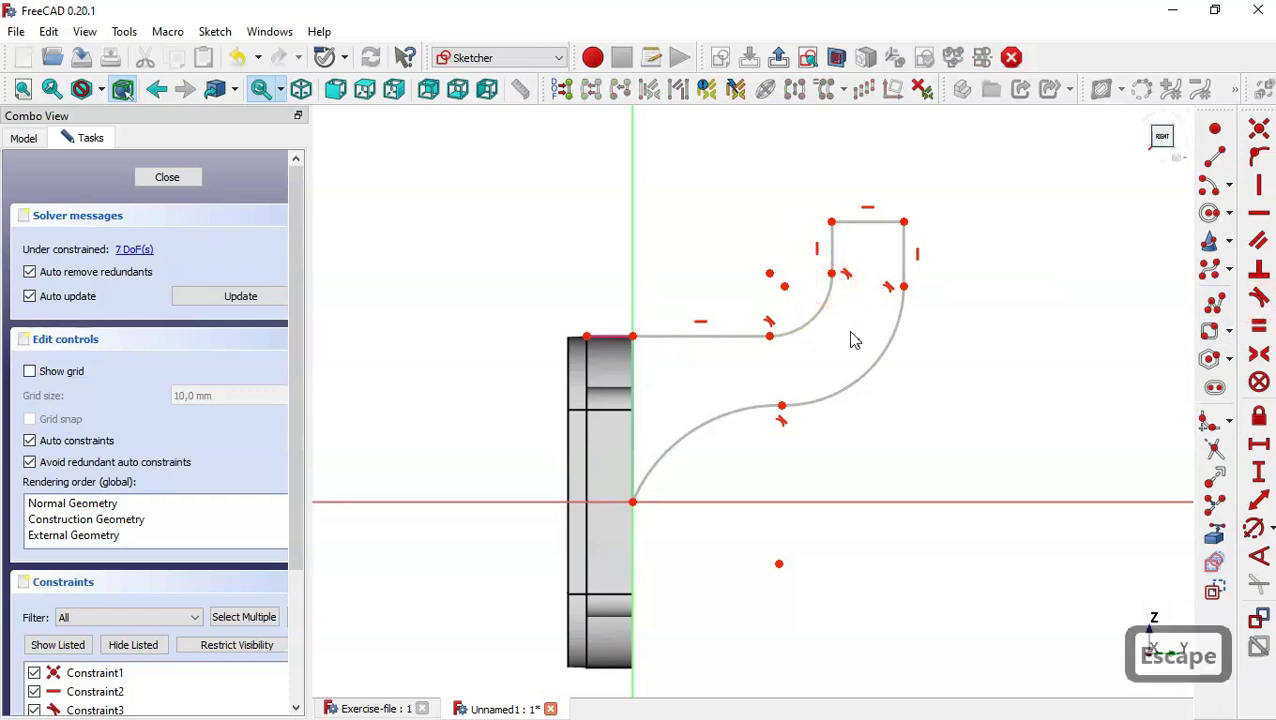
left_click(393, 714)
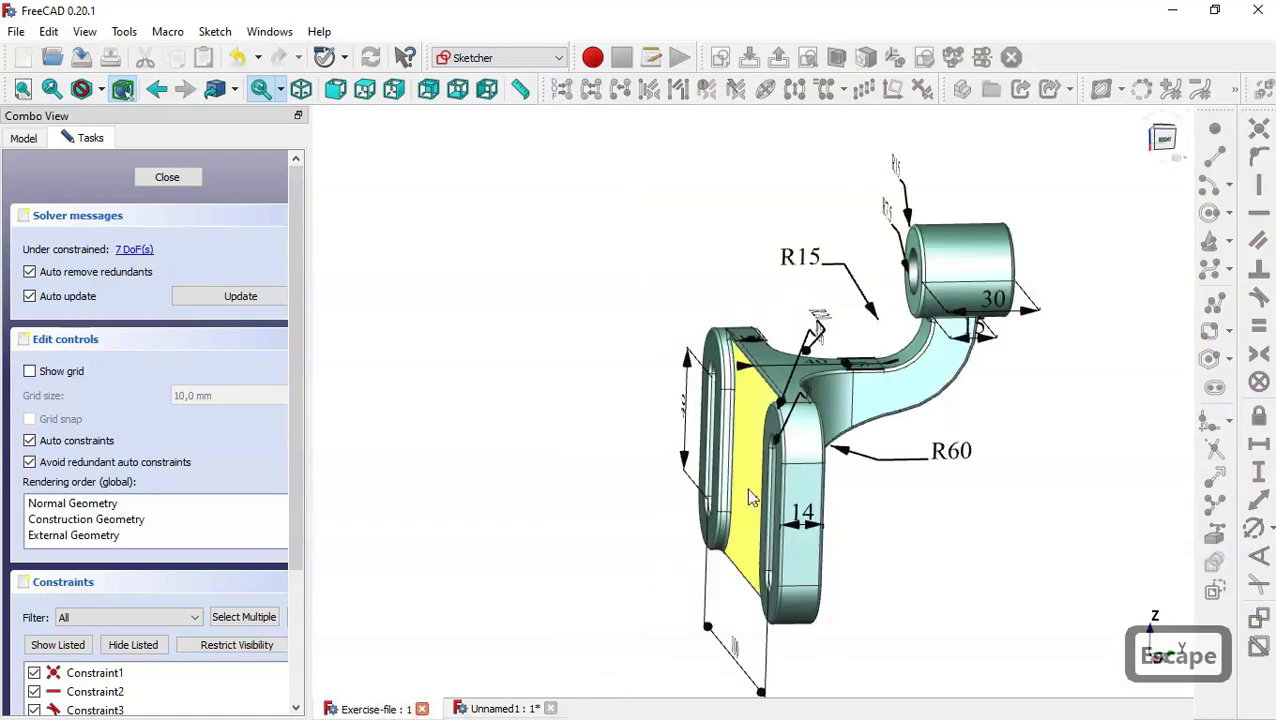
Fit, zoom and orbit the reference bracket to read the arm's dimensions, then return to Unnamed1.
key("Home")
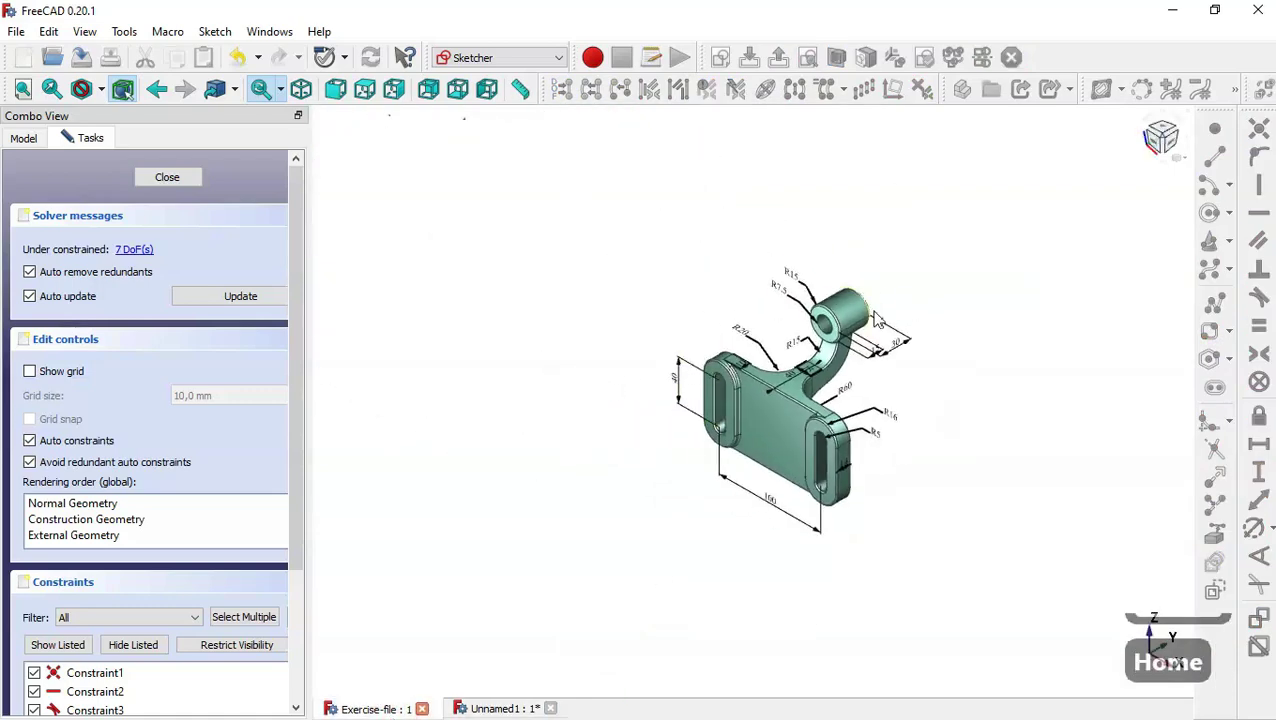
scroll(880, 312, "up", 3)
scroll(876, 450, "up", 3)
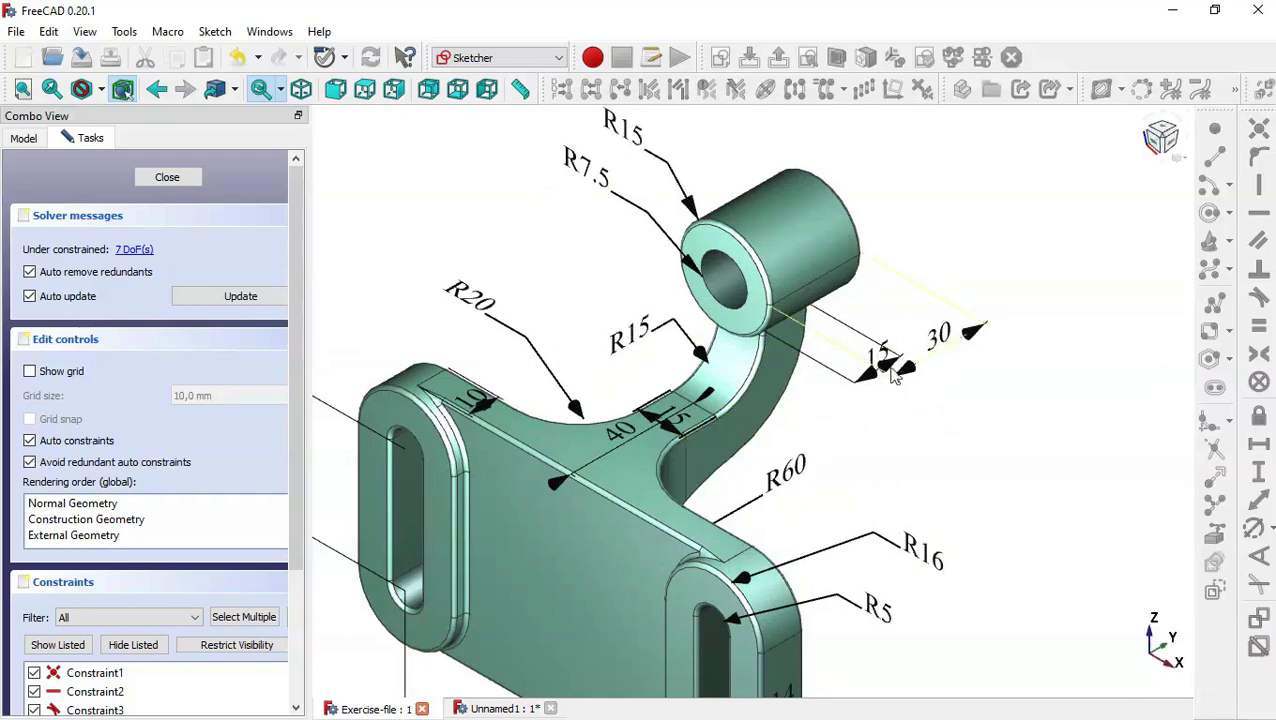
middle_click_drag(959, 442, 862, 428)
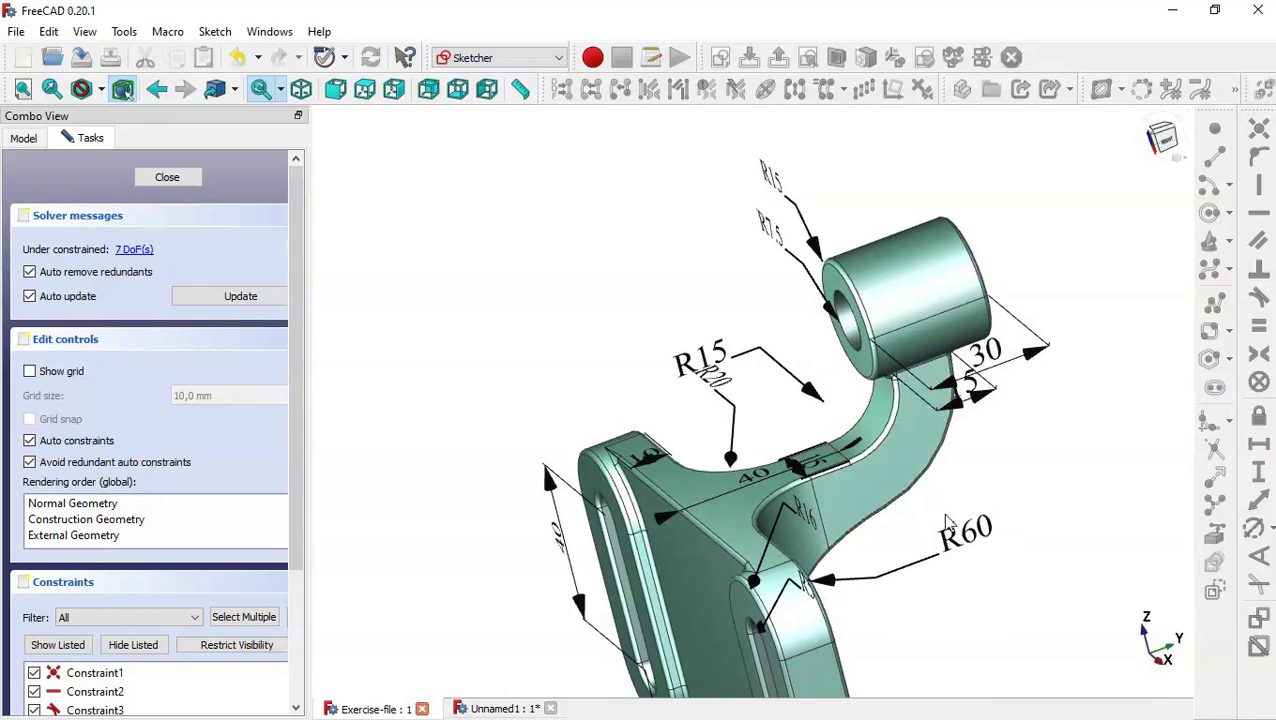
left_click(505, 709)
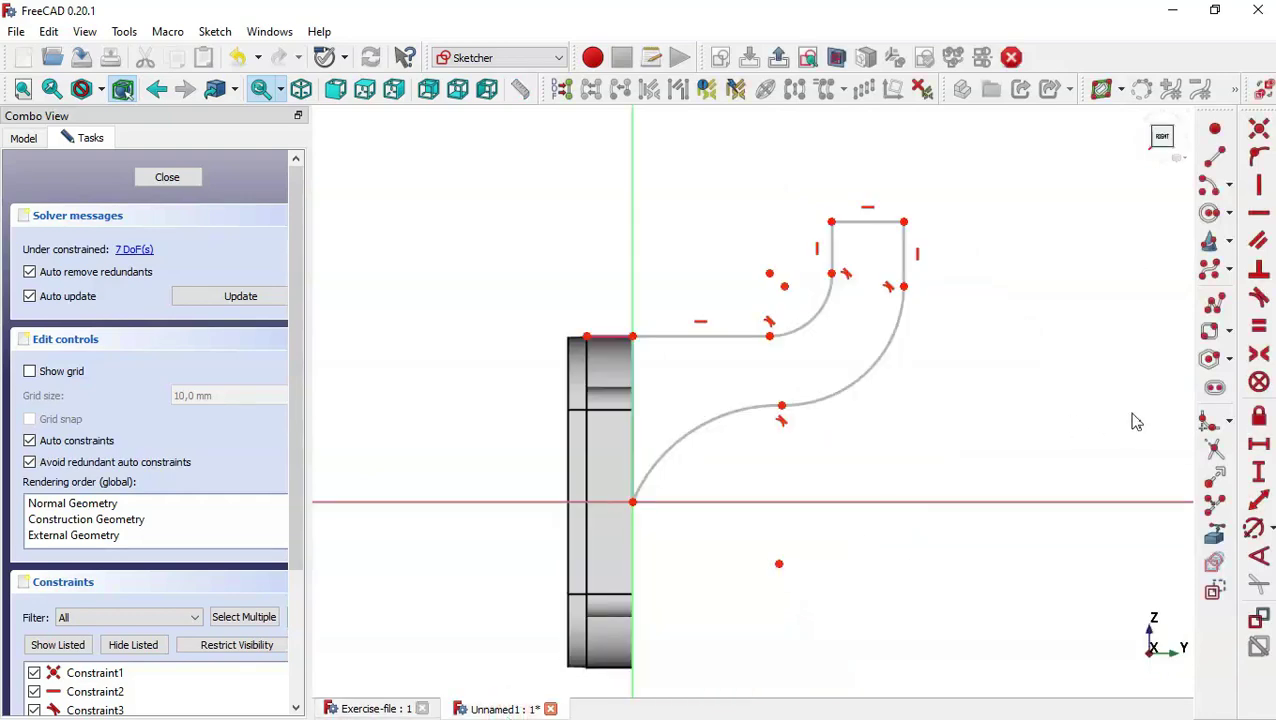
Add a 40 mm horizontal distance from the plate corner and a 15 mm top width.
left_click(1262, 446)
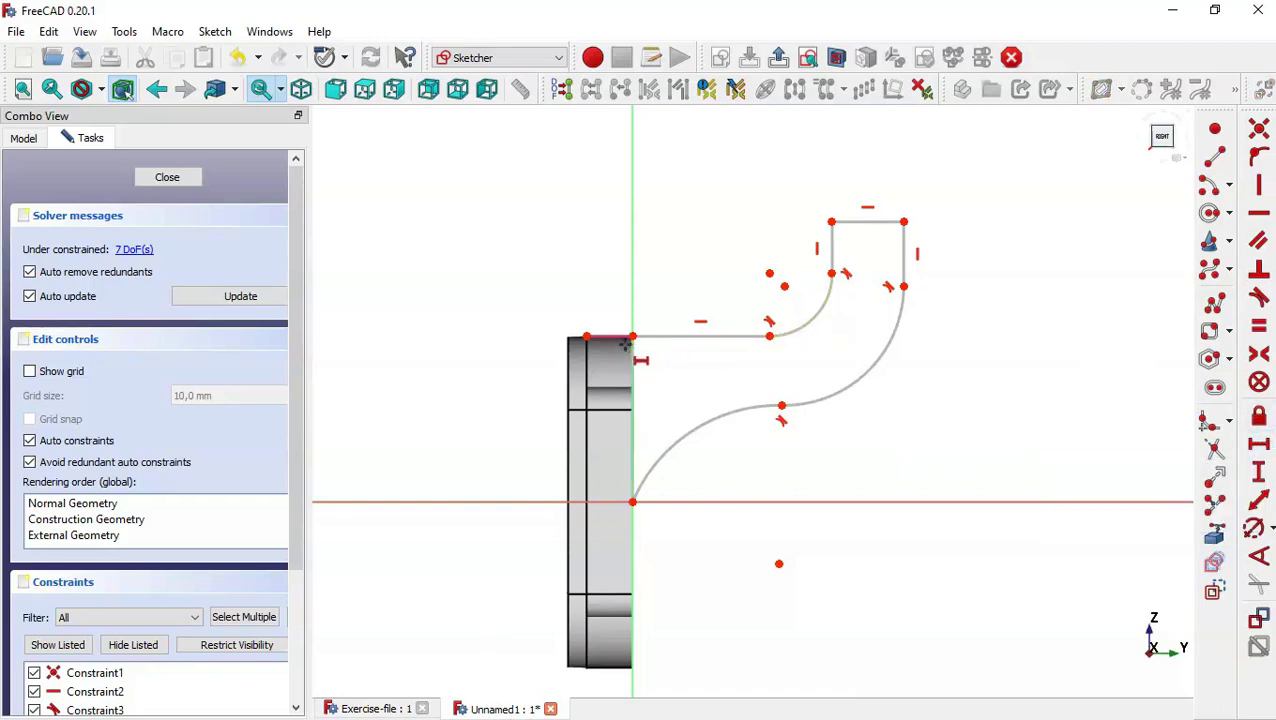
left_click(588, 336)
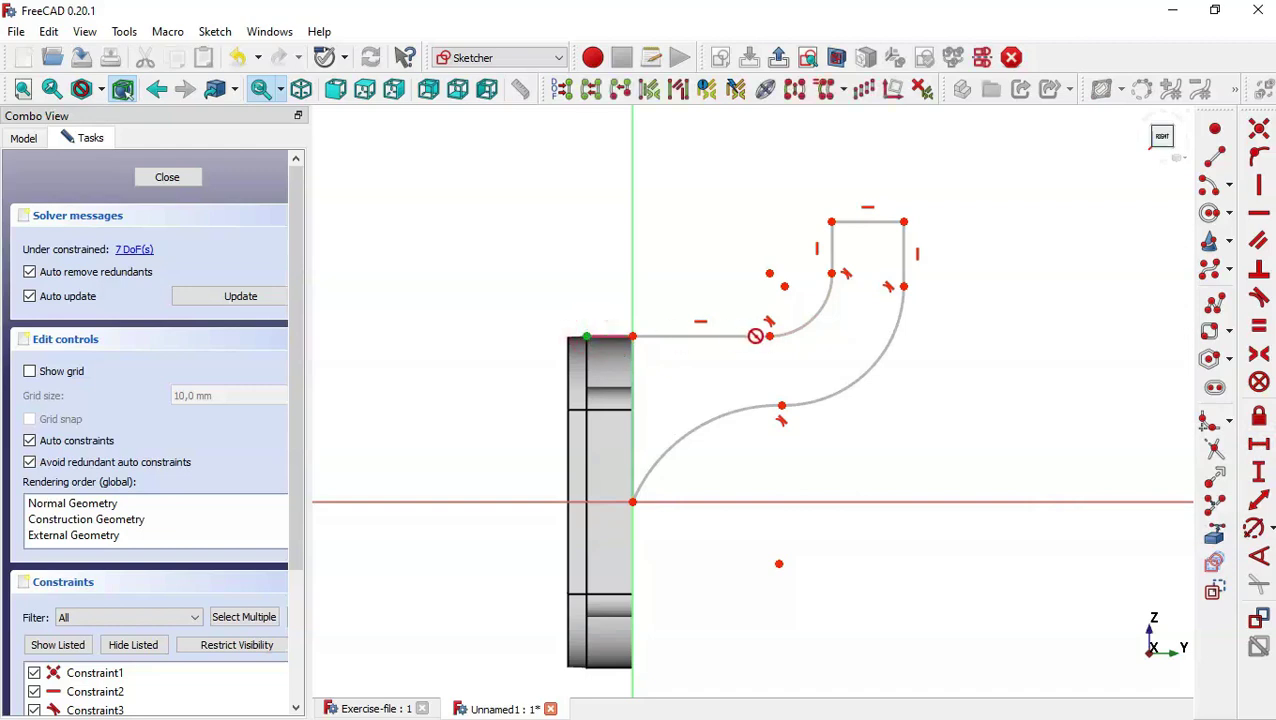
left_click(771, 335)
type("40")
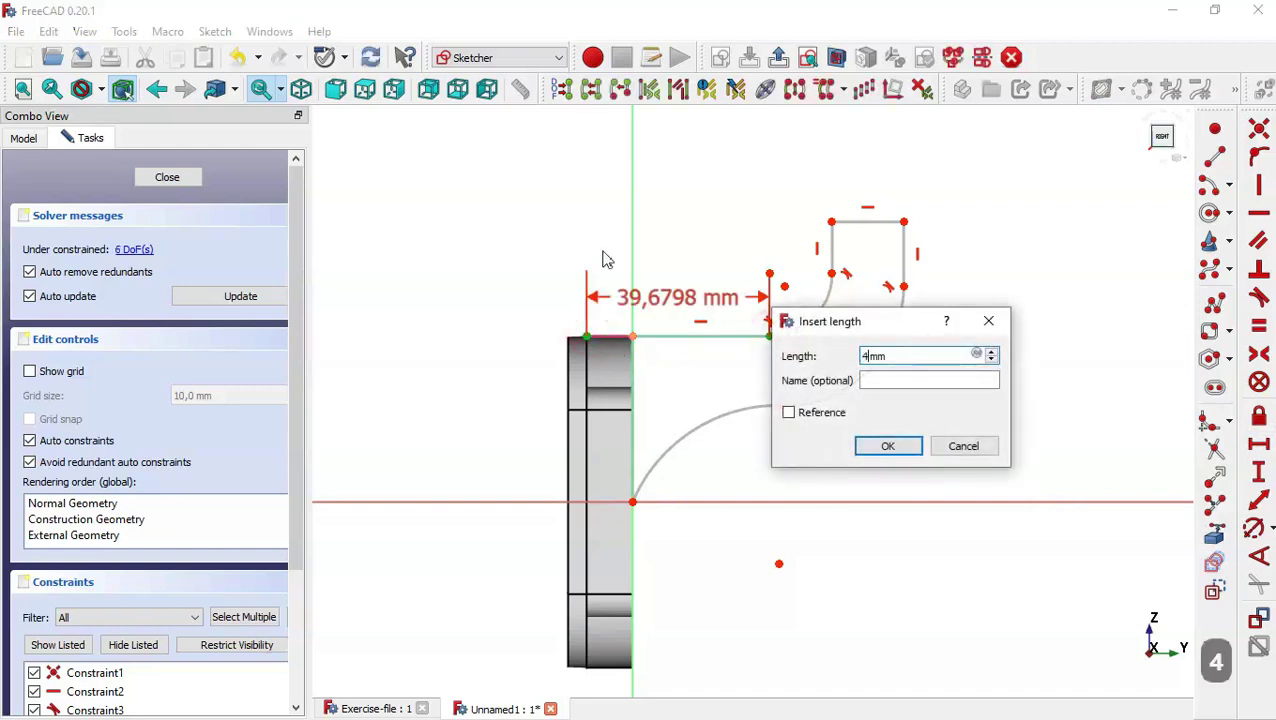
key("Return")
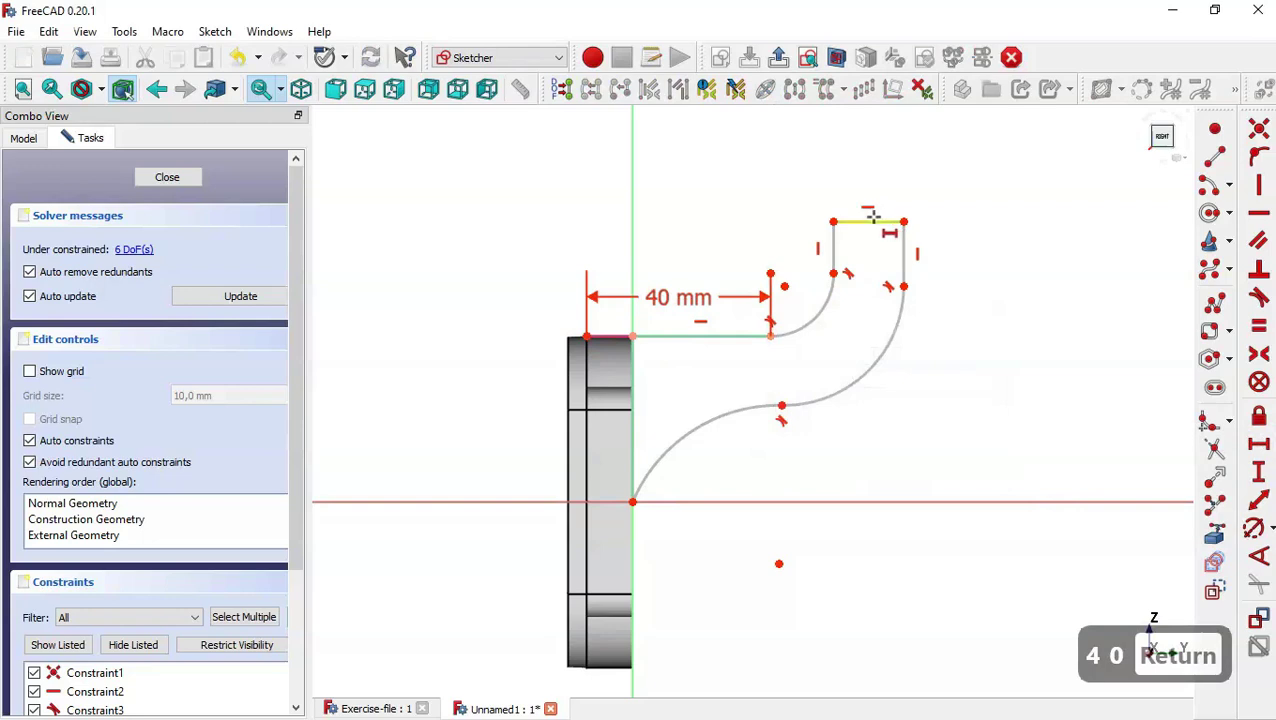
left_click(875, 218)
type("15")
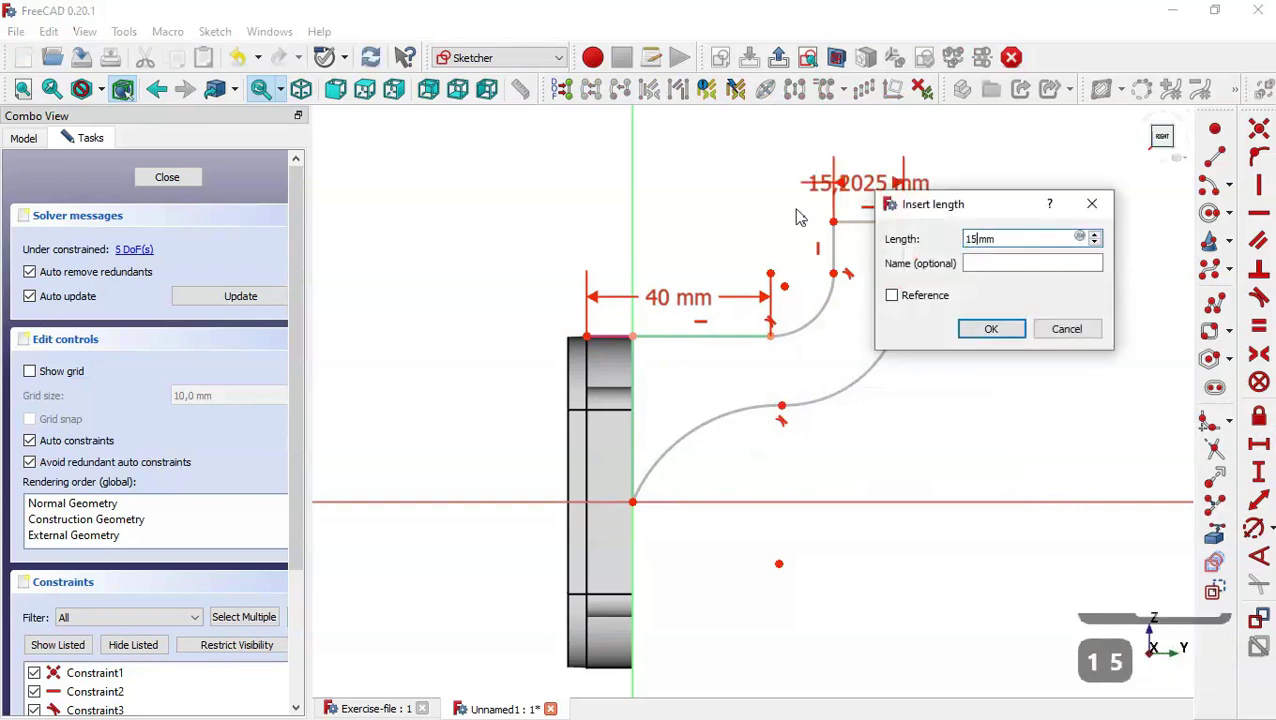
key("Return")
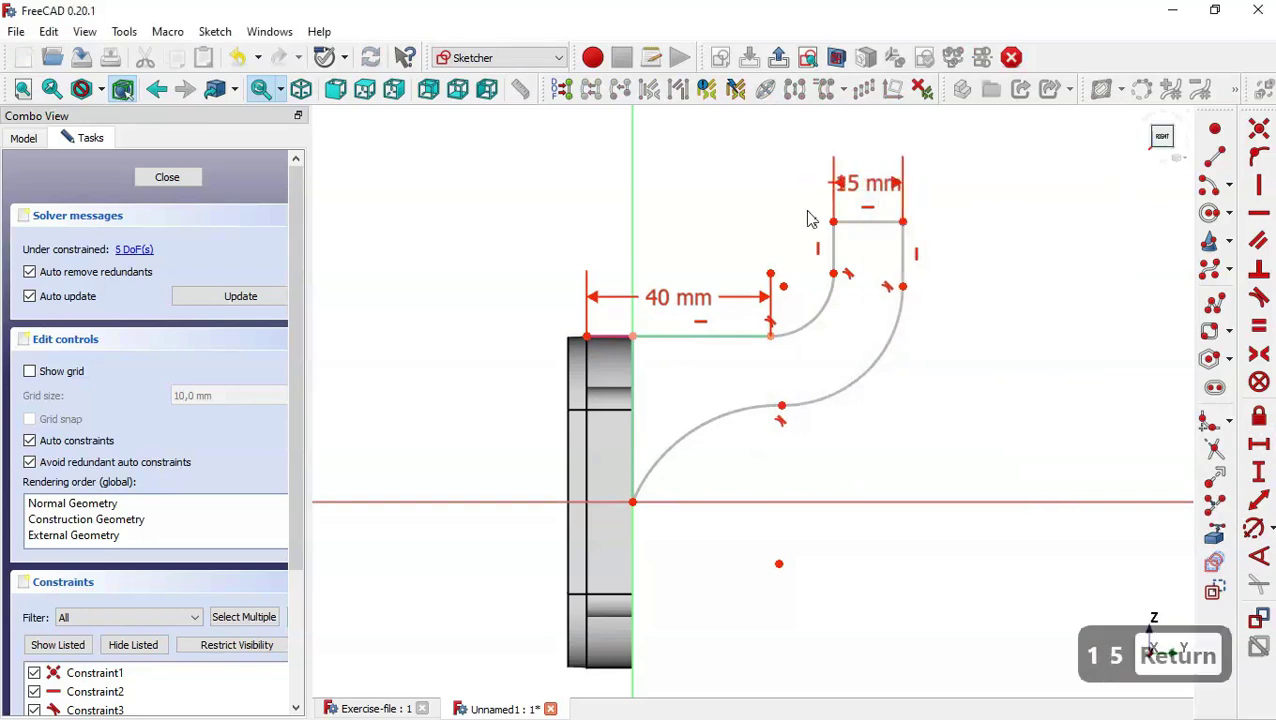
Set the small arc radius to 15 mm and the large arc radius to 60 mm.
left_click(1254, 530)
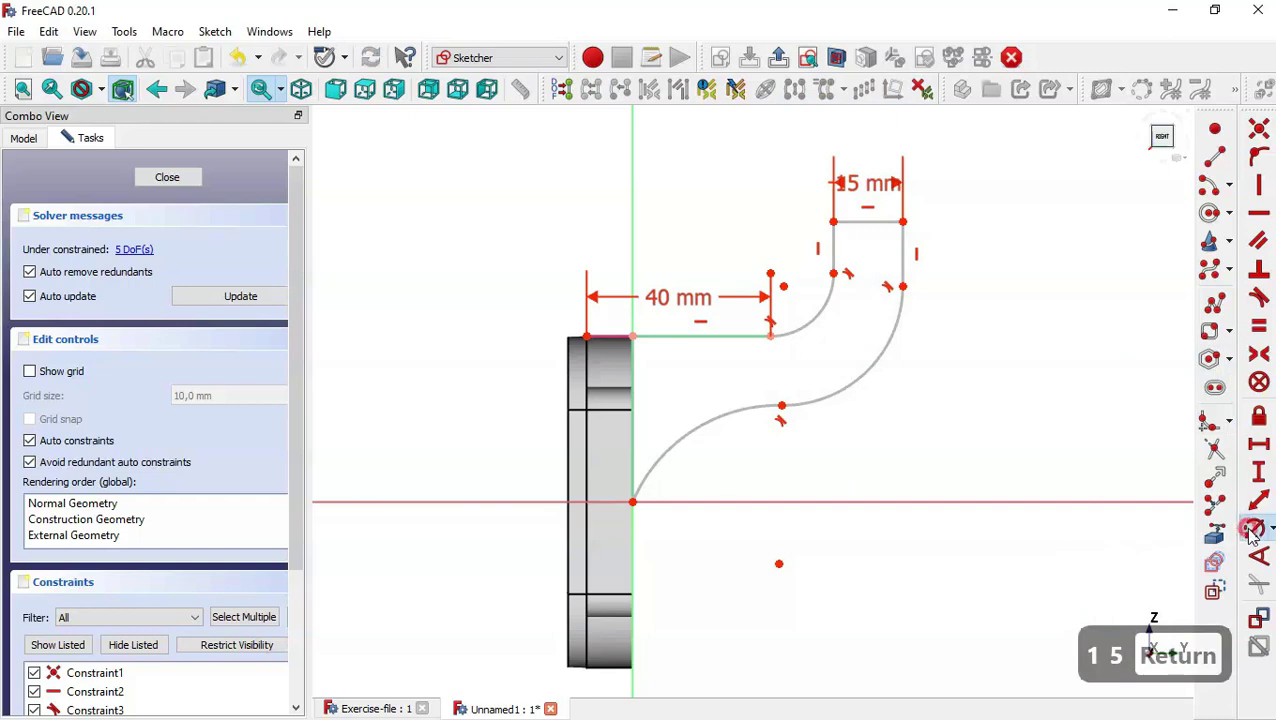
left_click(818, 316)
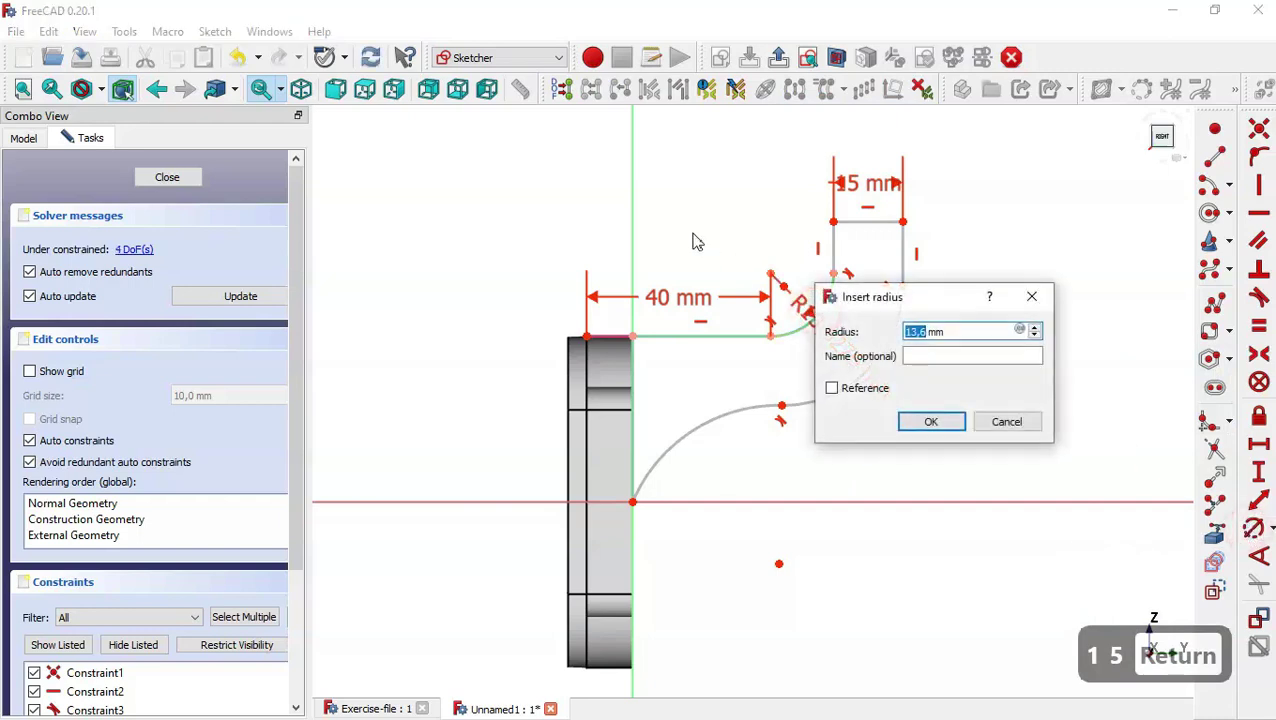
type("15")
key("Return")
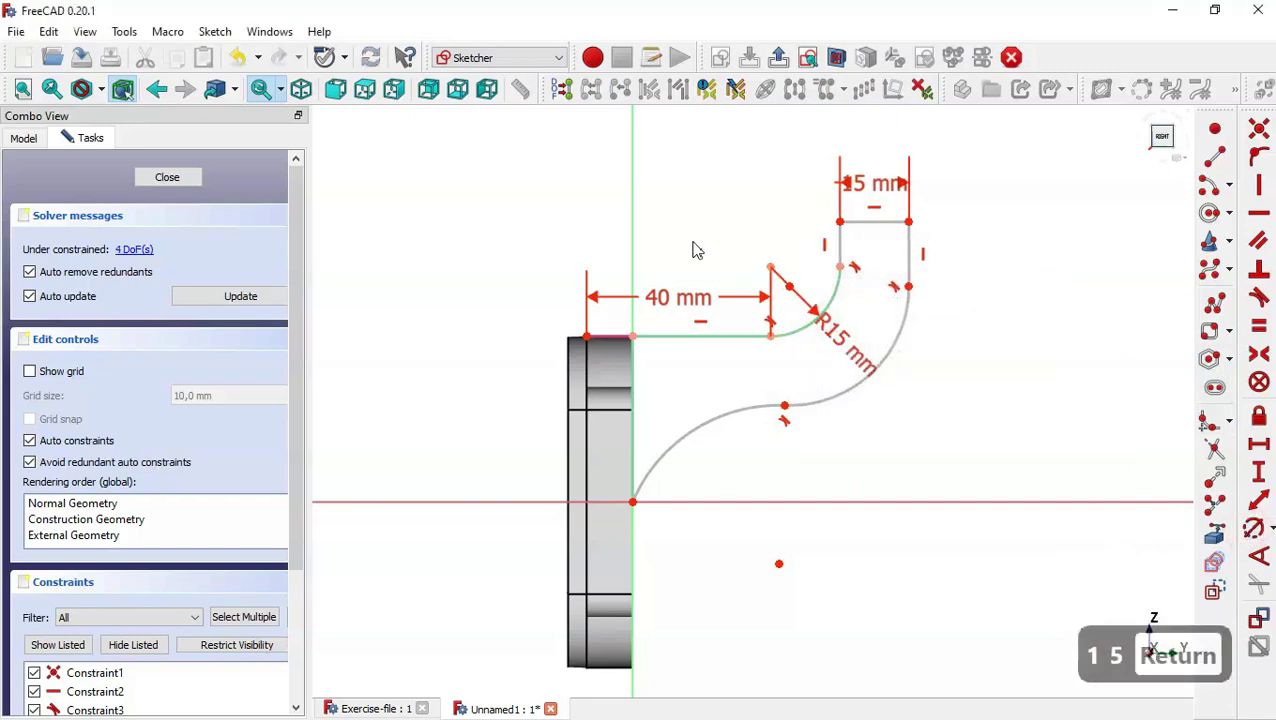
left_click(706, 421)
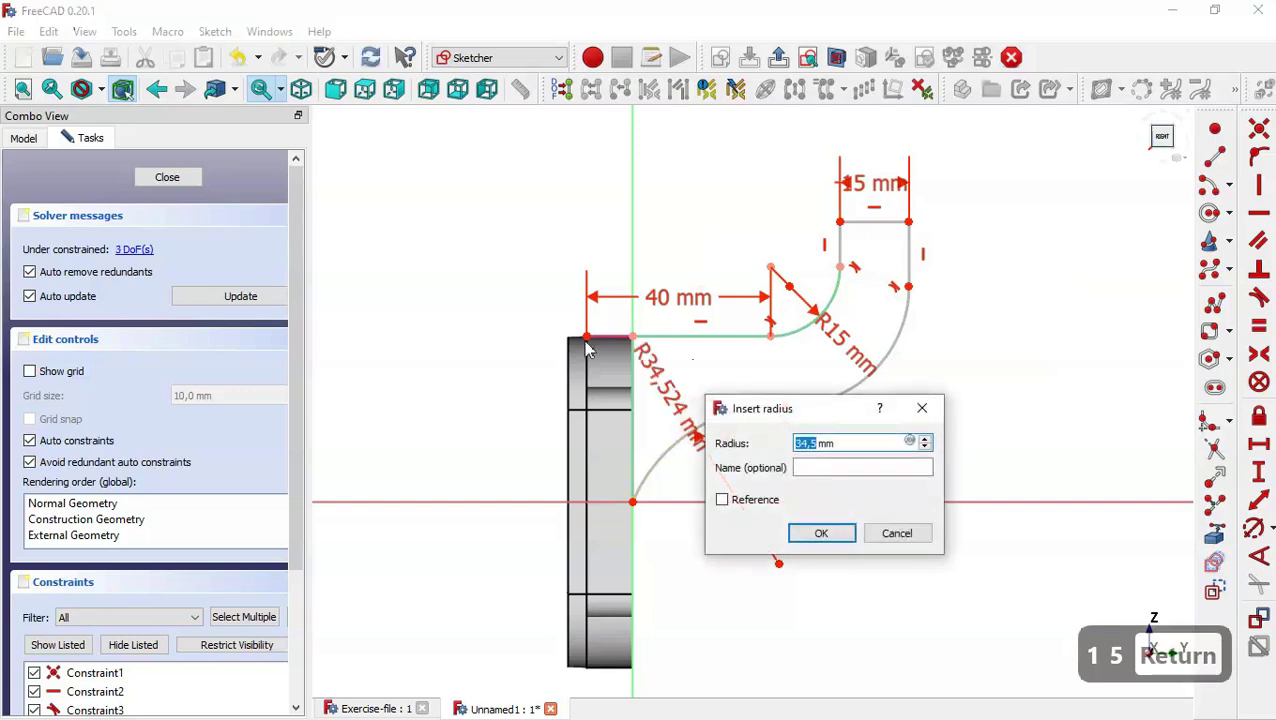
type("60")
key("Return")
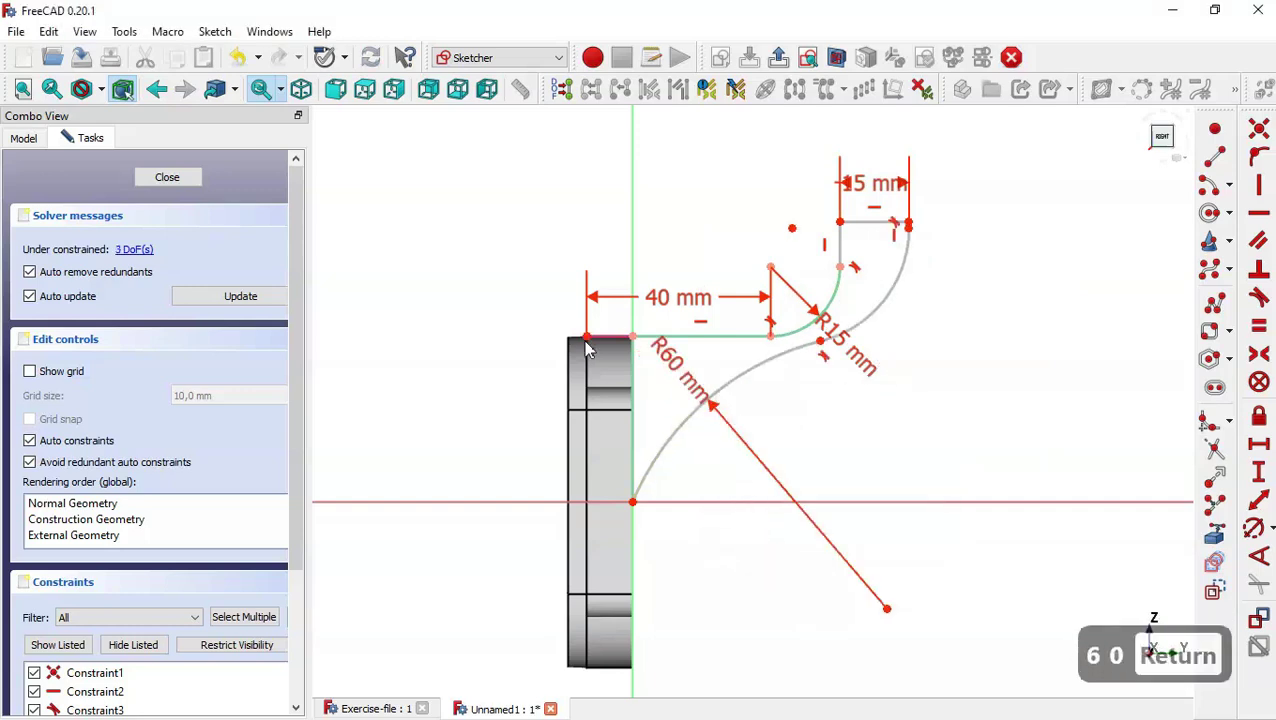
Add a 15 mm vertical length, constrain two points to fully fix the sketch, and close it.
left_click(1260, 472)
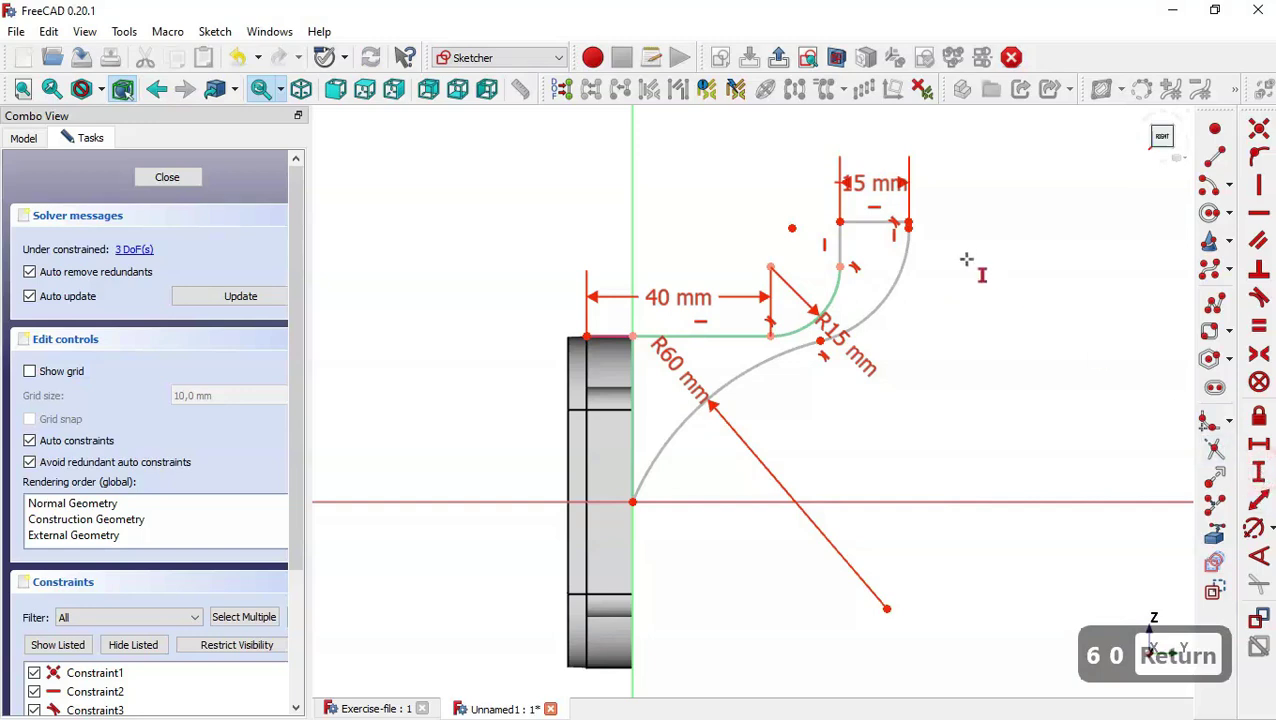
left_click(840, 243)
type("15")
key("Return")
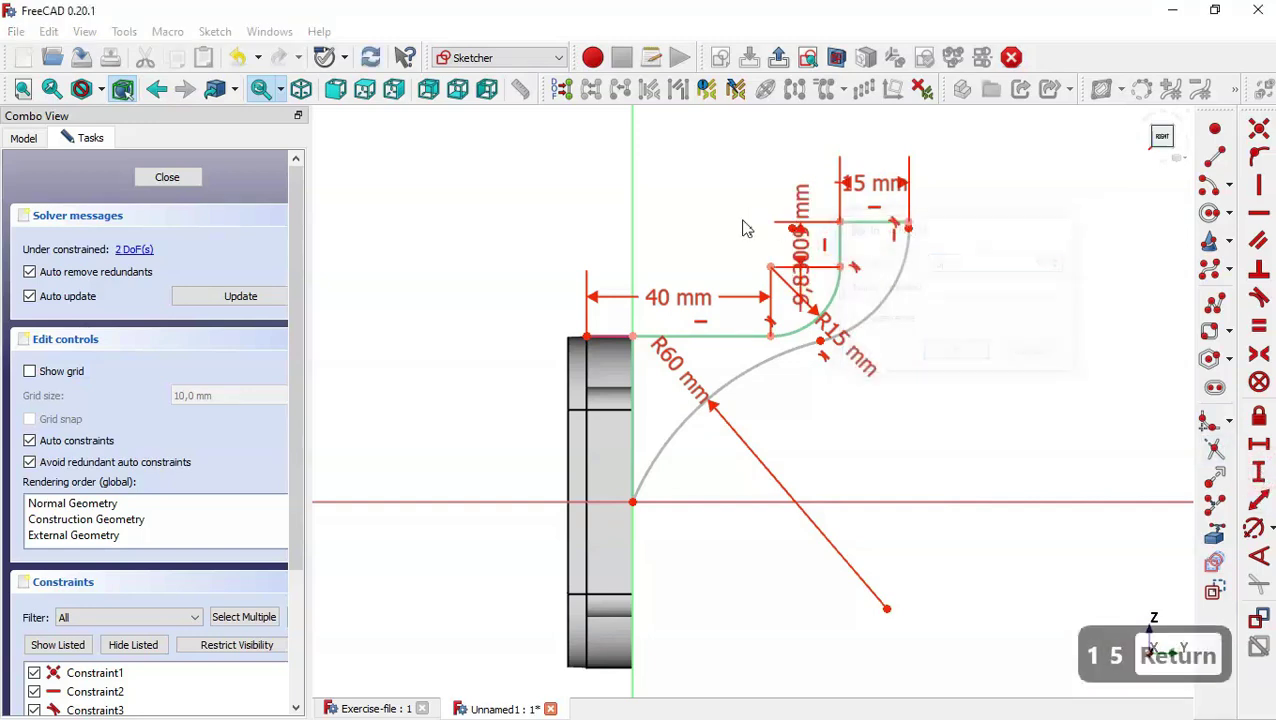
key("Escape")
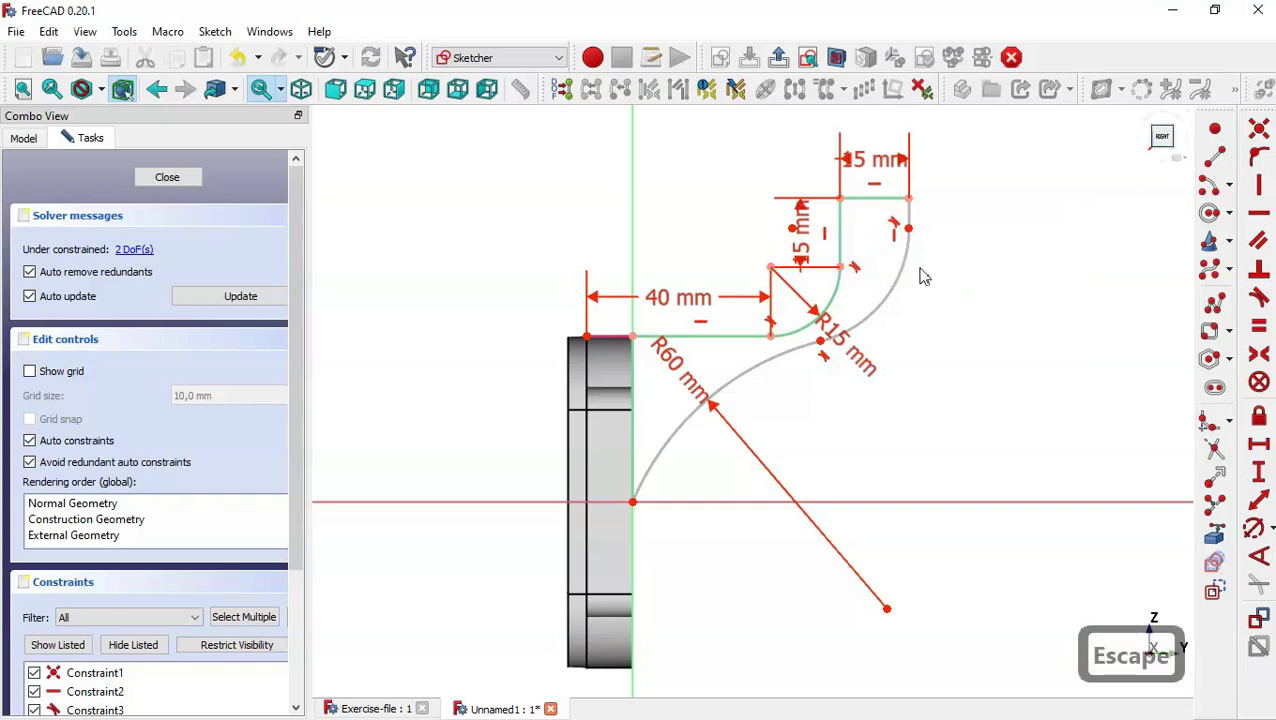
left_click_drag(822, 341, 863, 397)
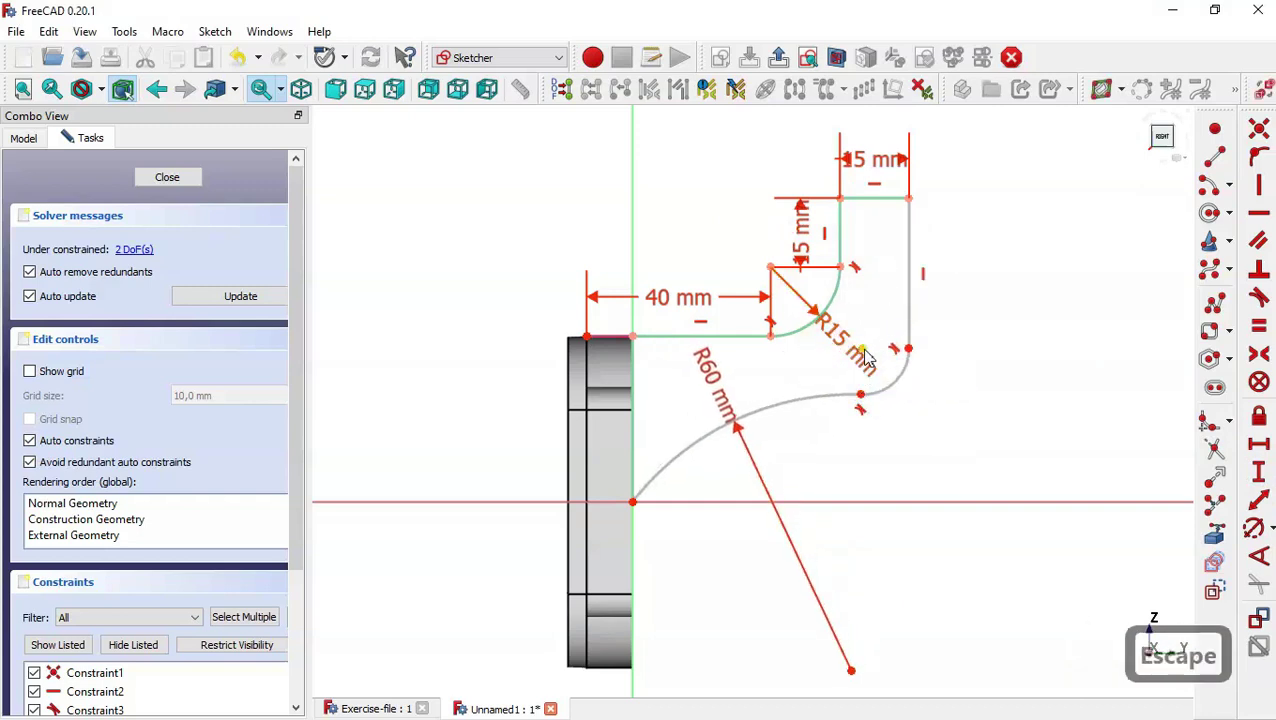
left_click(864, 350)
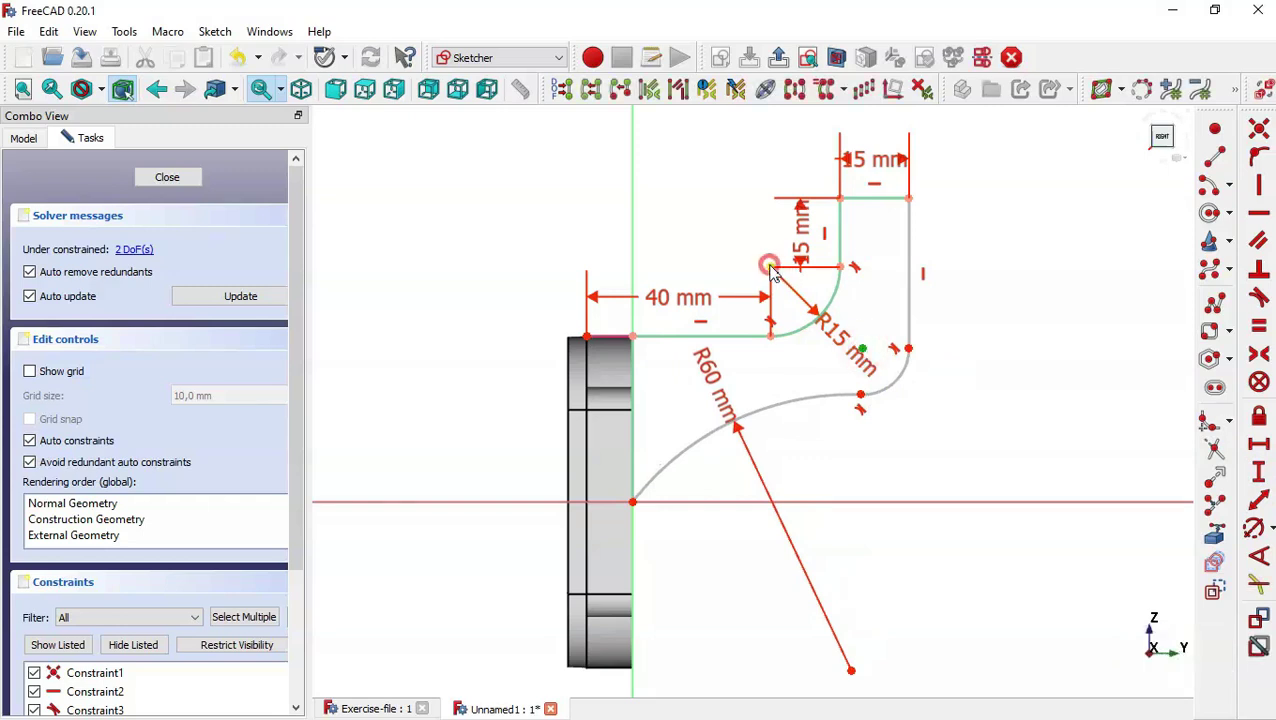
left_click(770, 268)
left_click(1262, 143)
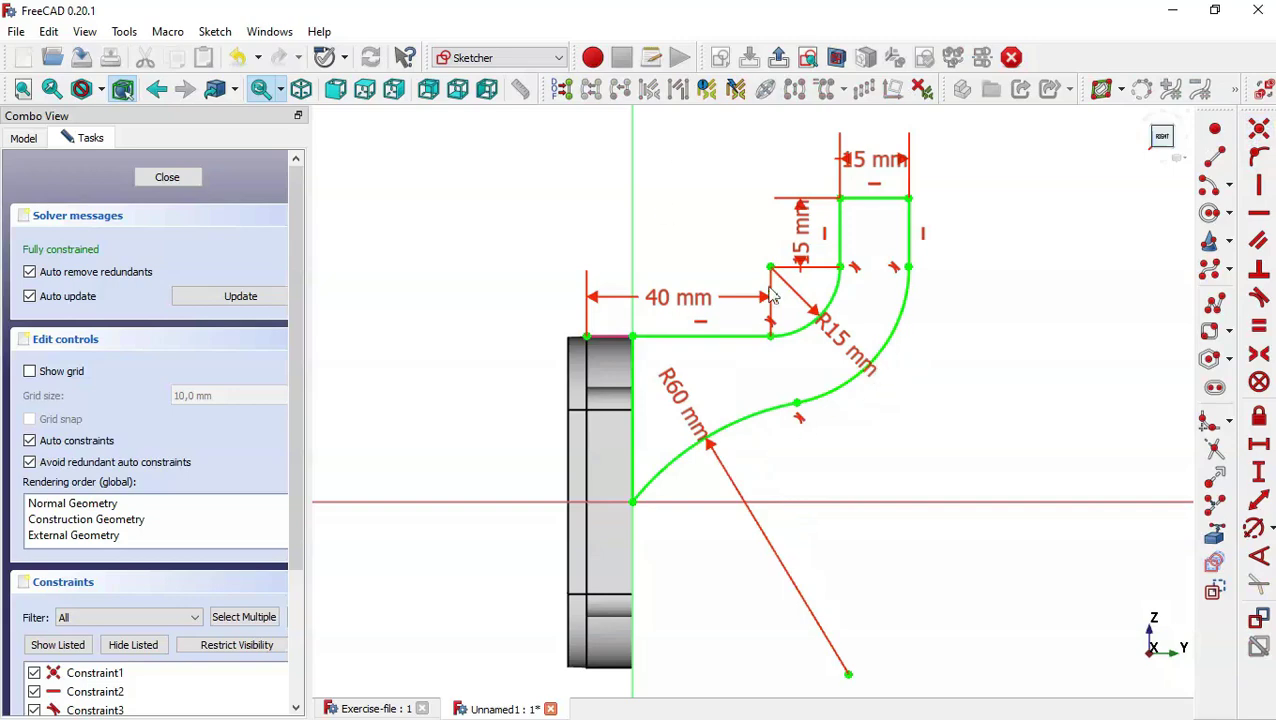
left_click(167, 177)
Pad the arm sketch 15 mm with Symmetric to plane enabled.
scroll(823, 441, "down", 1)
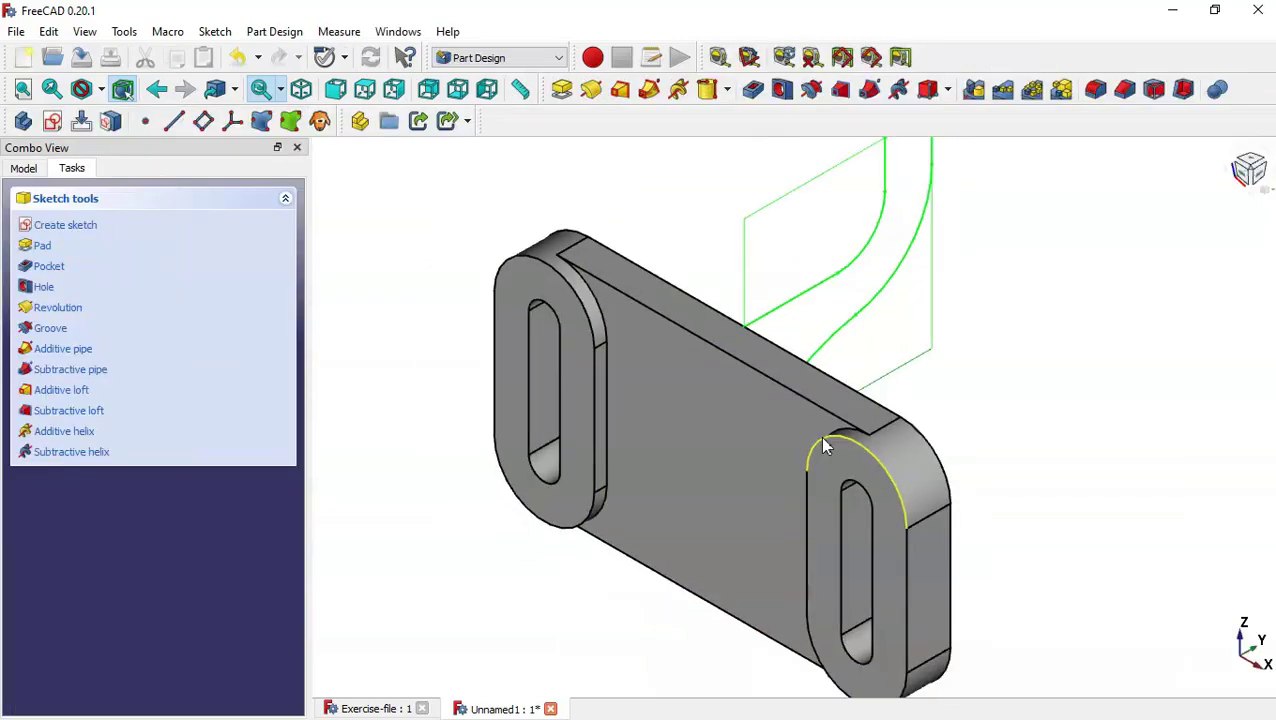
left_click(561, 89)
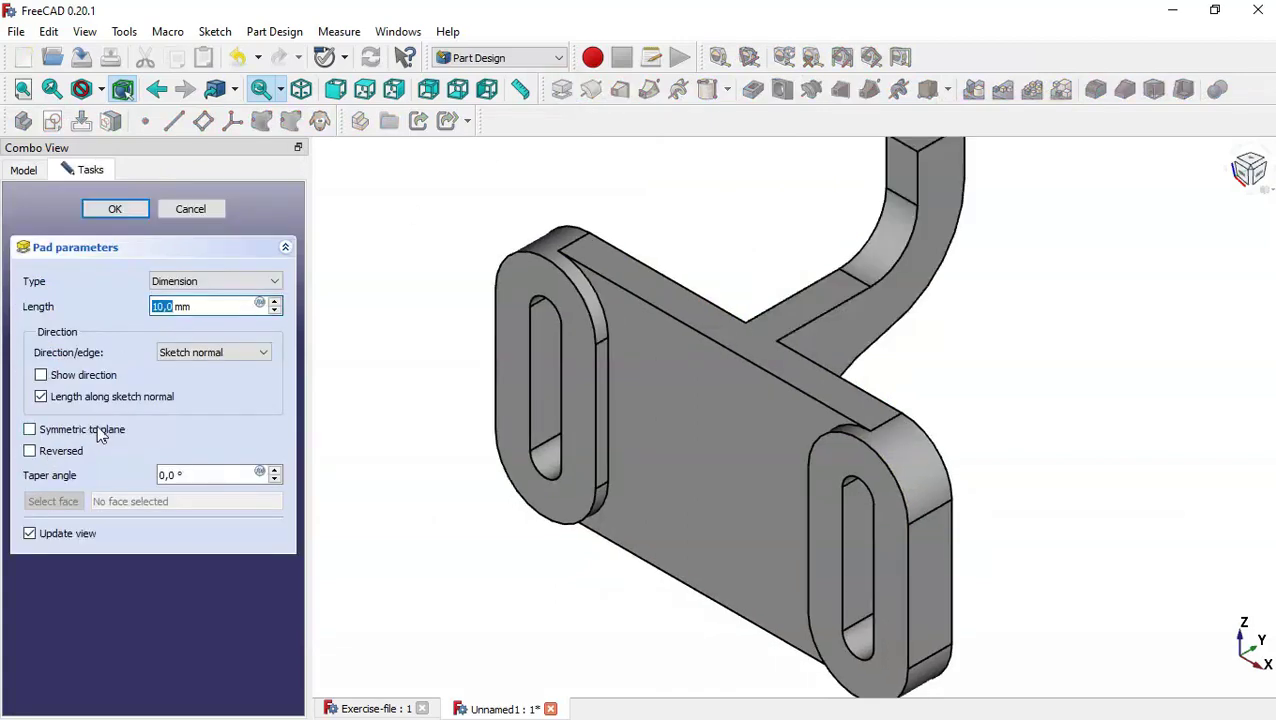
left_click(100, 433)
left_click(371, 553)
key("Home")
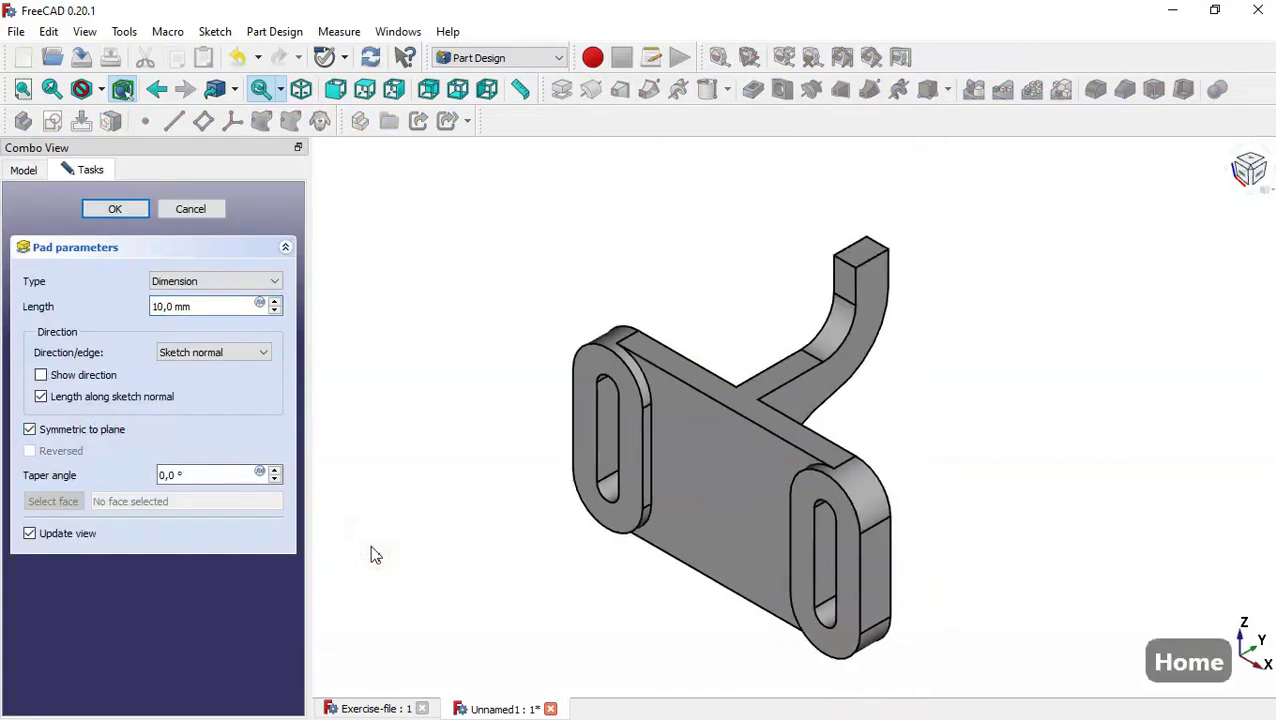
scroll(875, 442, "up", 2)
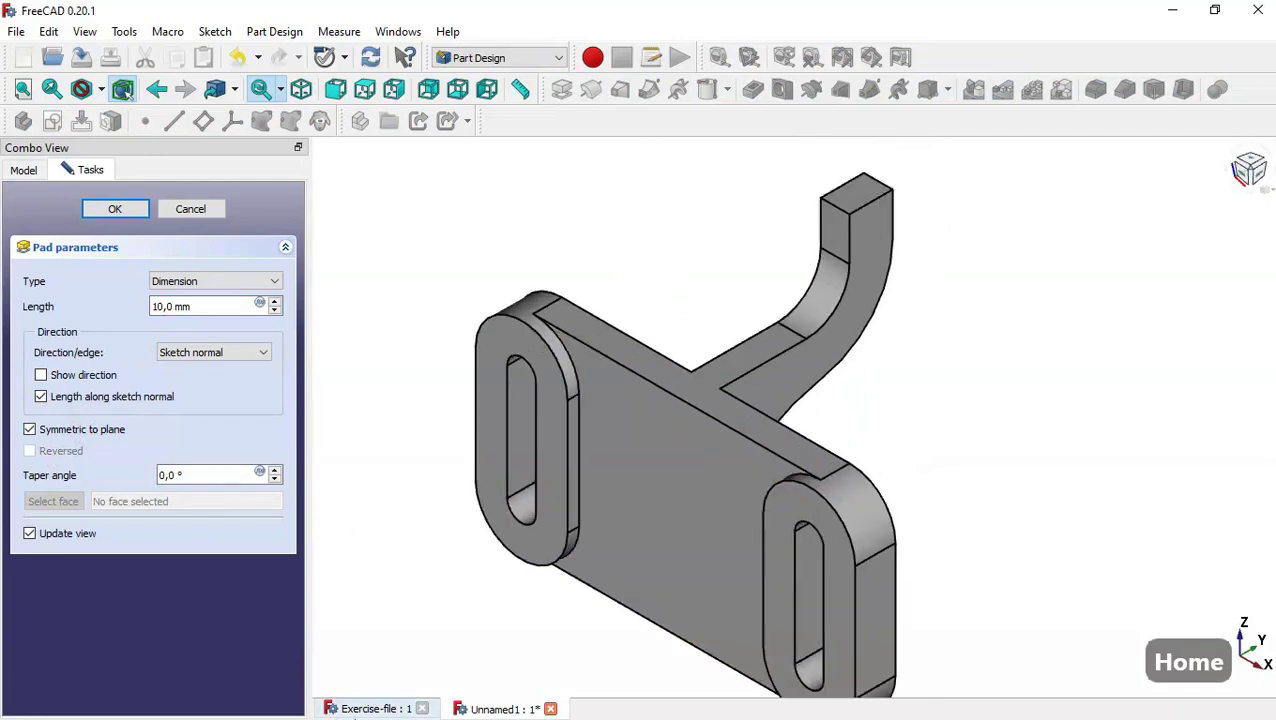
left_click(367, 708)
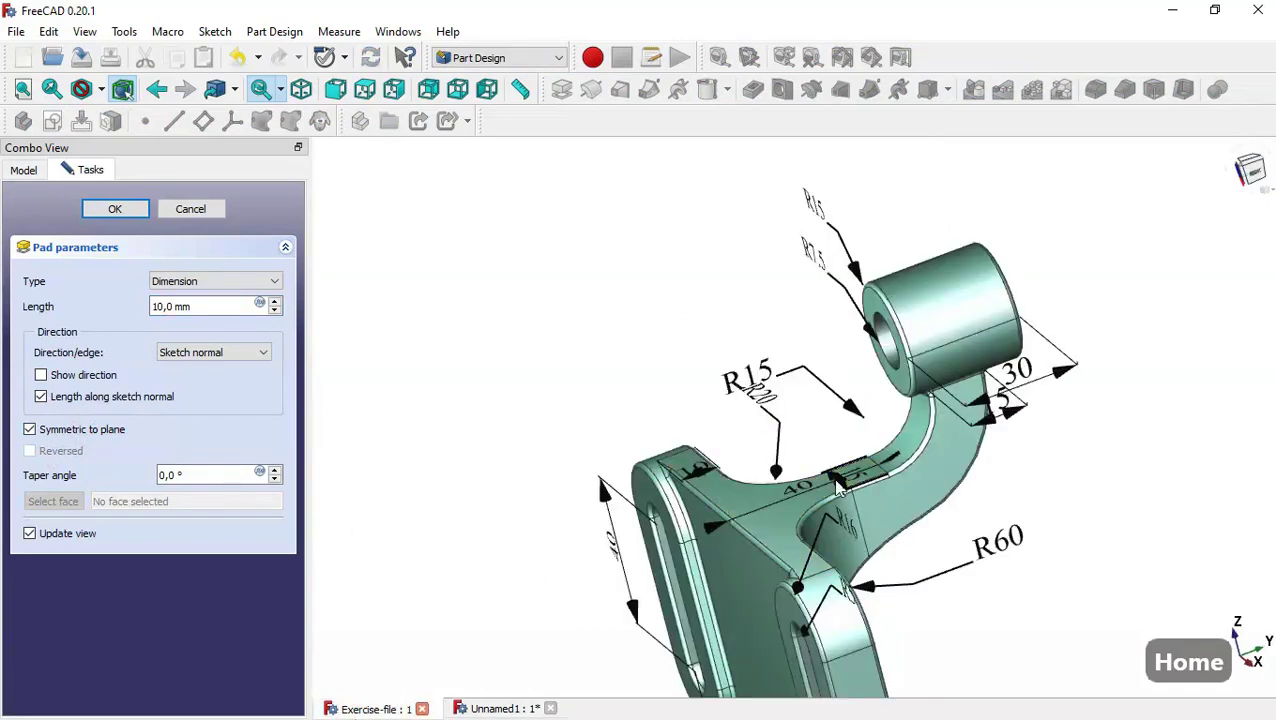
key("Home")
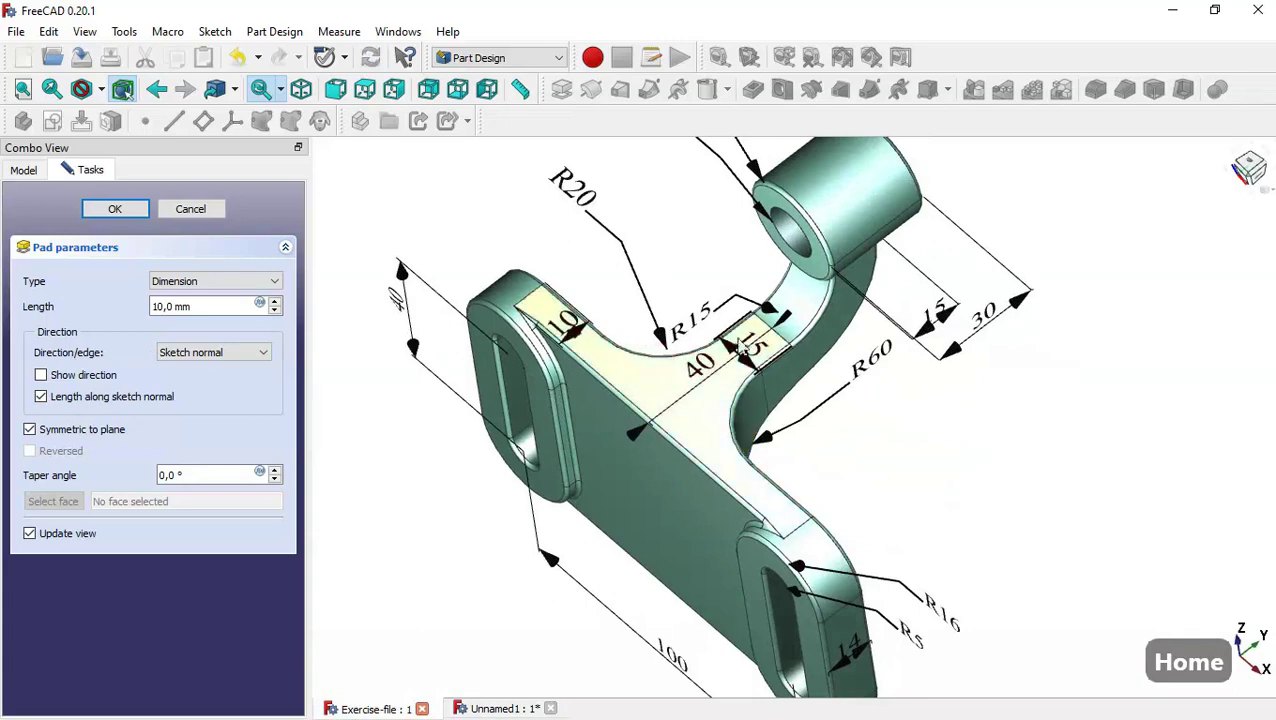
left_click(500, 708)
triple_click(219, 306)
type("15")
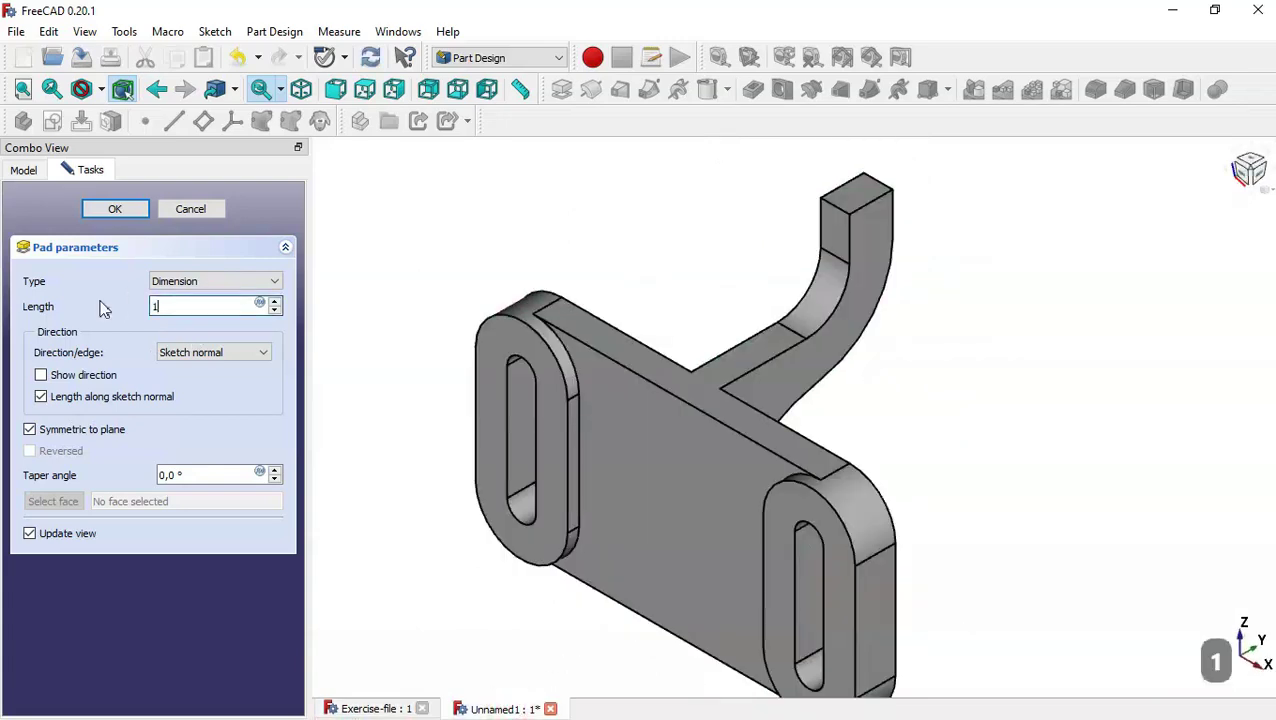
left_click(112, 212)
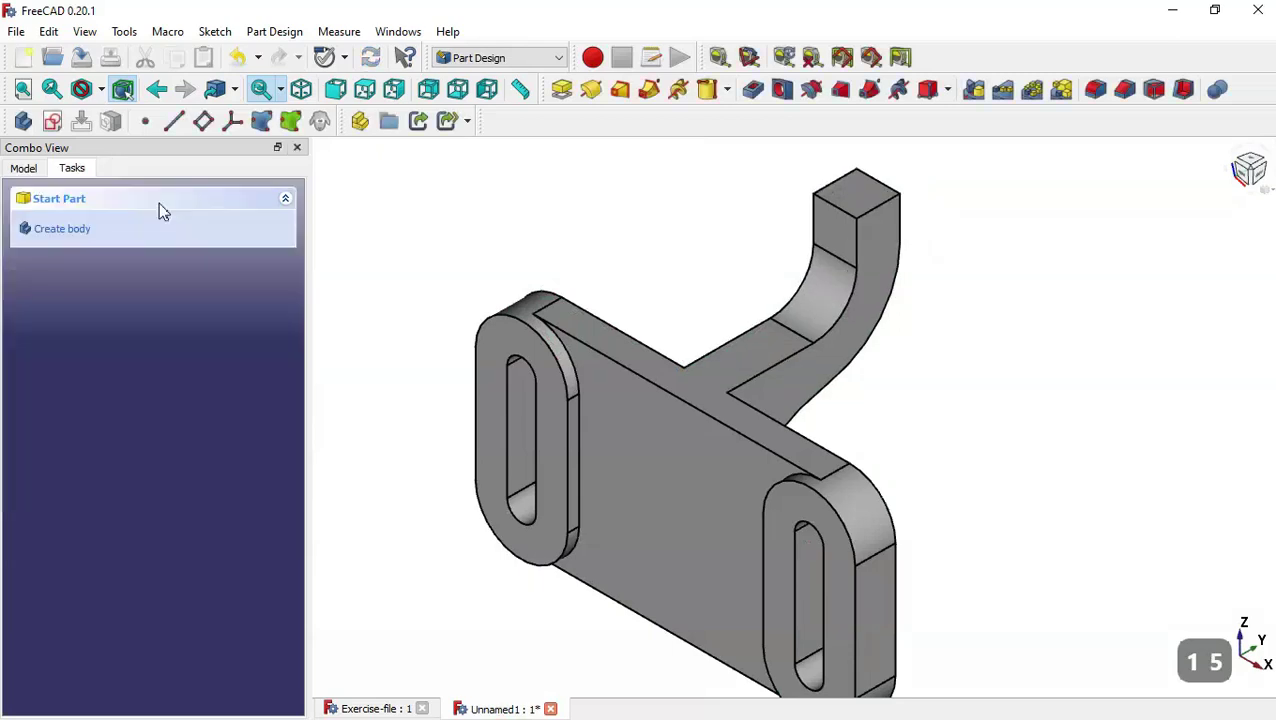
Start a sketch on the hook's end face, reference its top edge, and draw a circle.
key("Home")
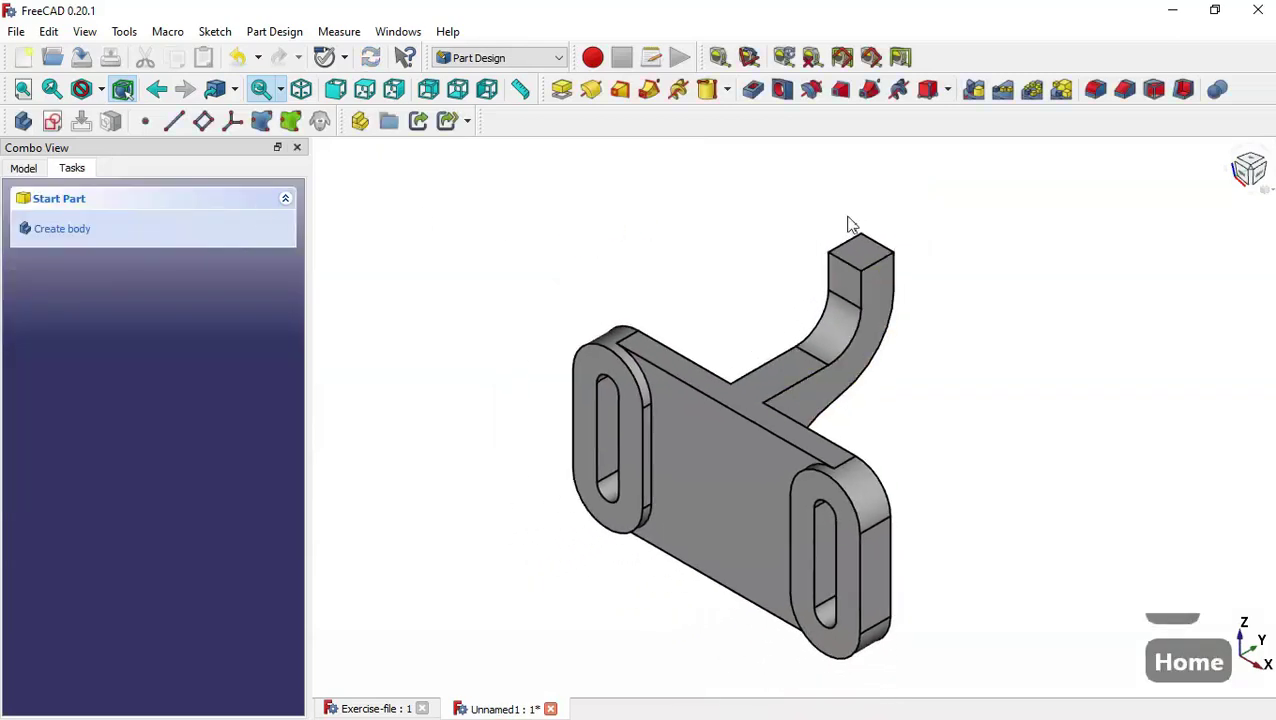
left_click(870, 258)
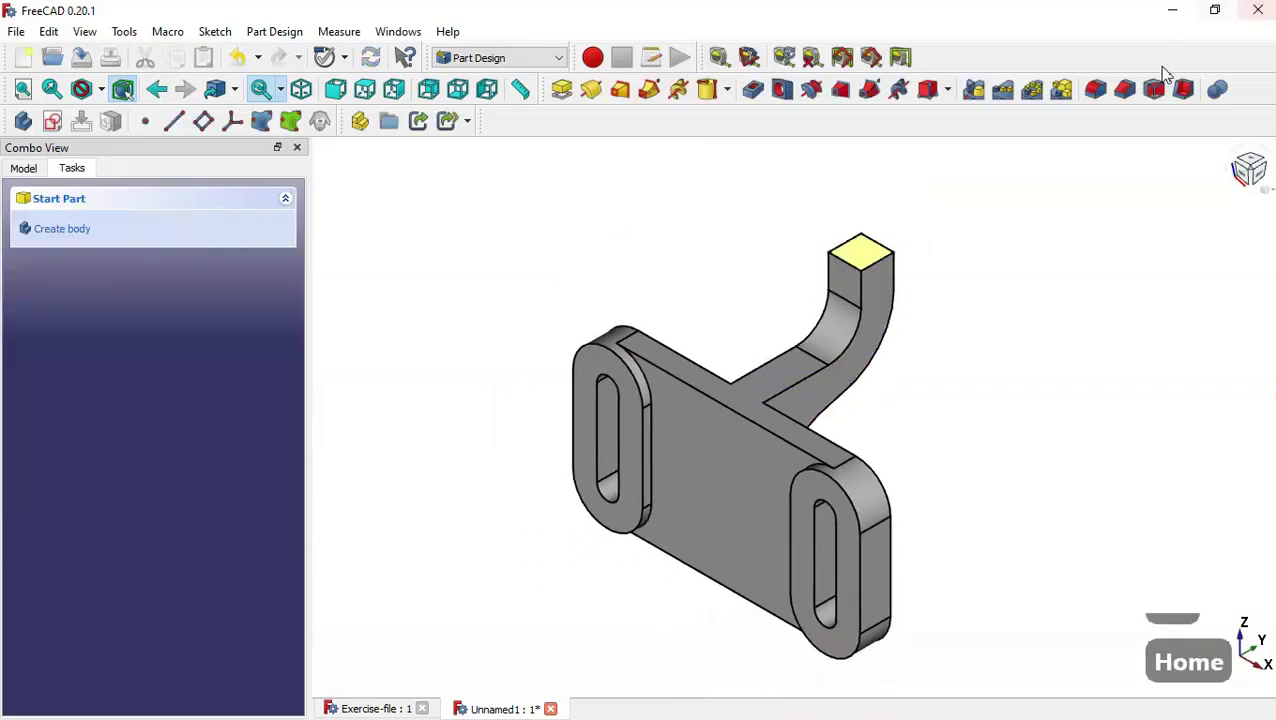
left_click(842, 280)
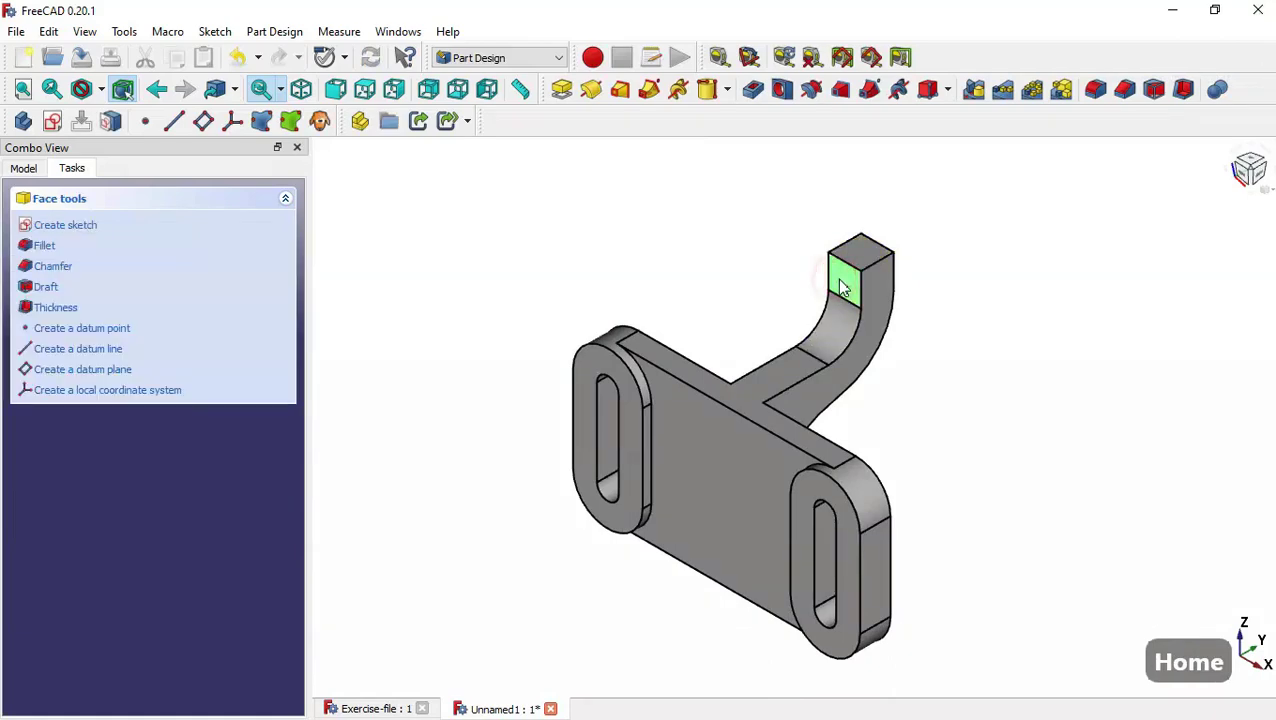
left_click(52, 121)
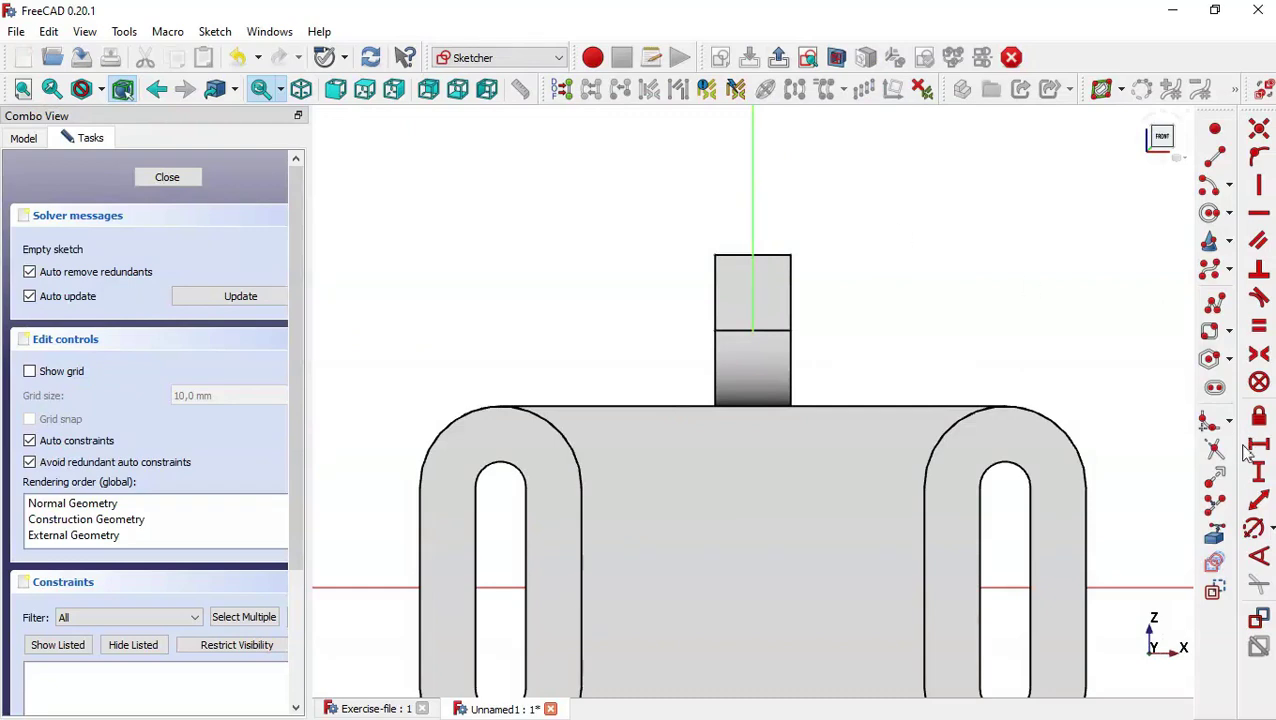
left_click(1214, 535)
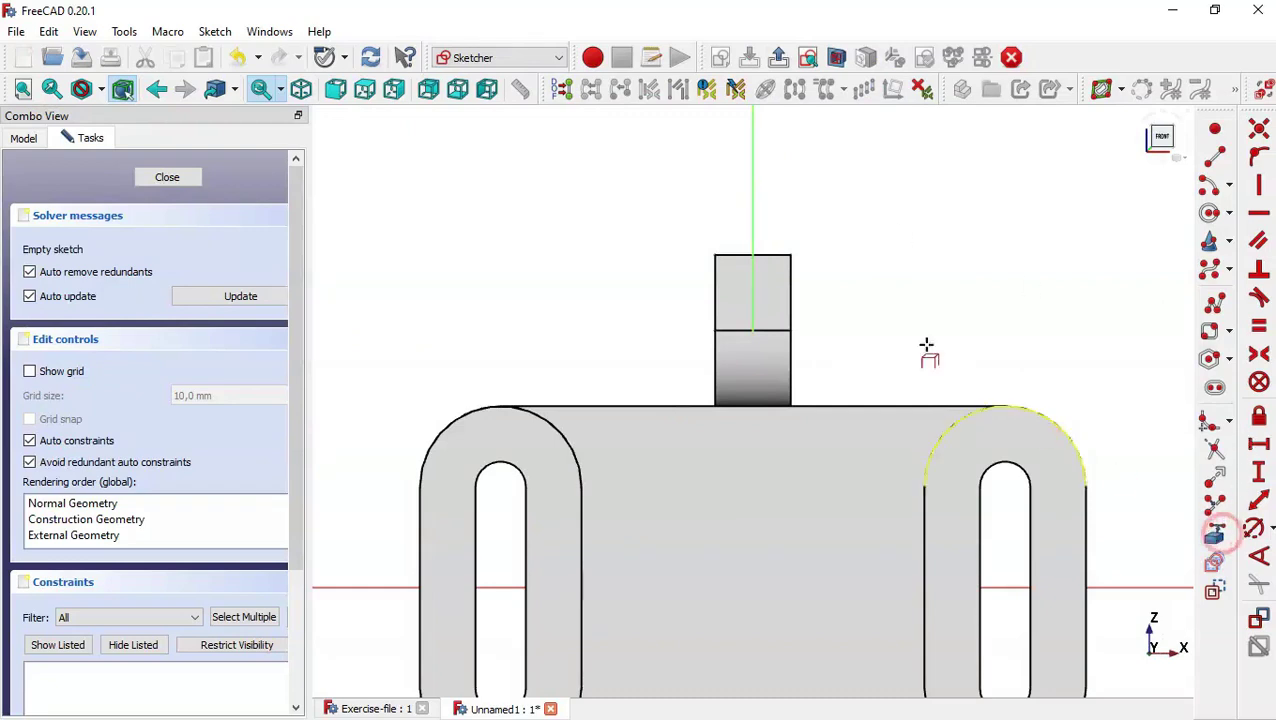
left_click(777, 256)
left_click(1209, 213)
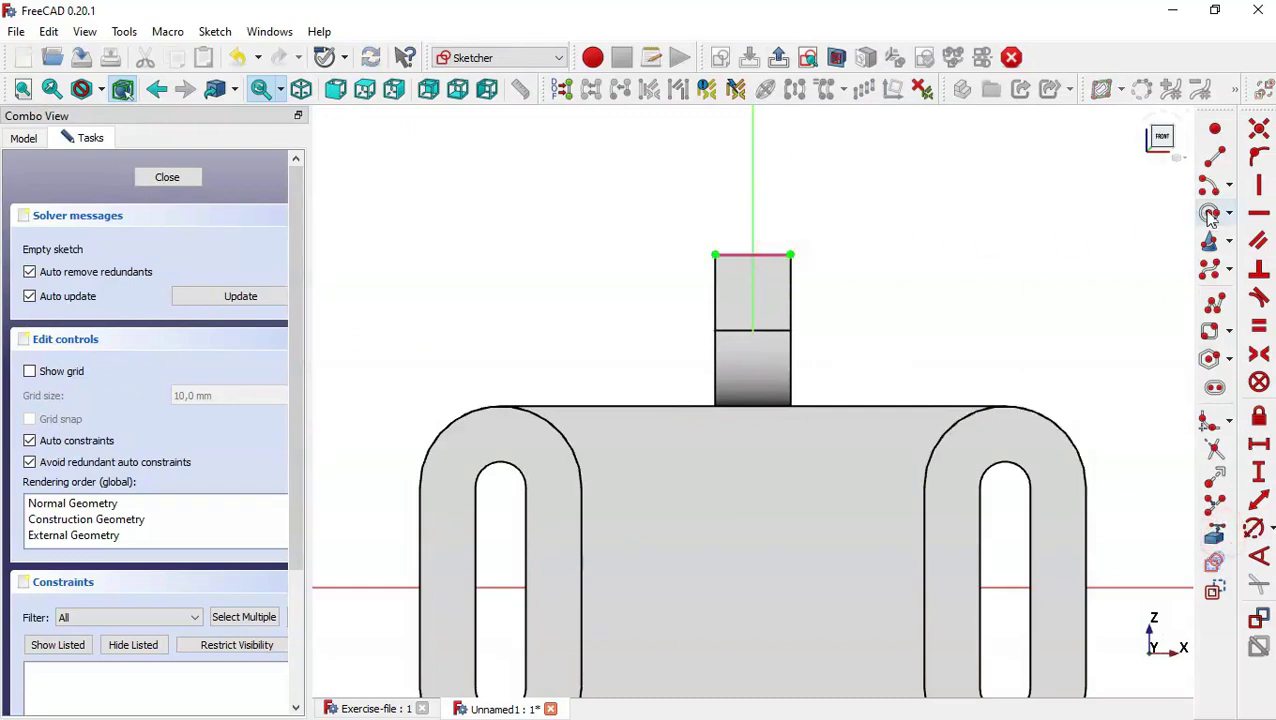
left_click(753, 209)
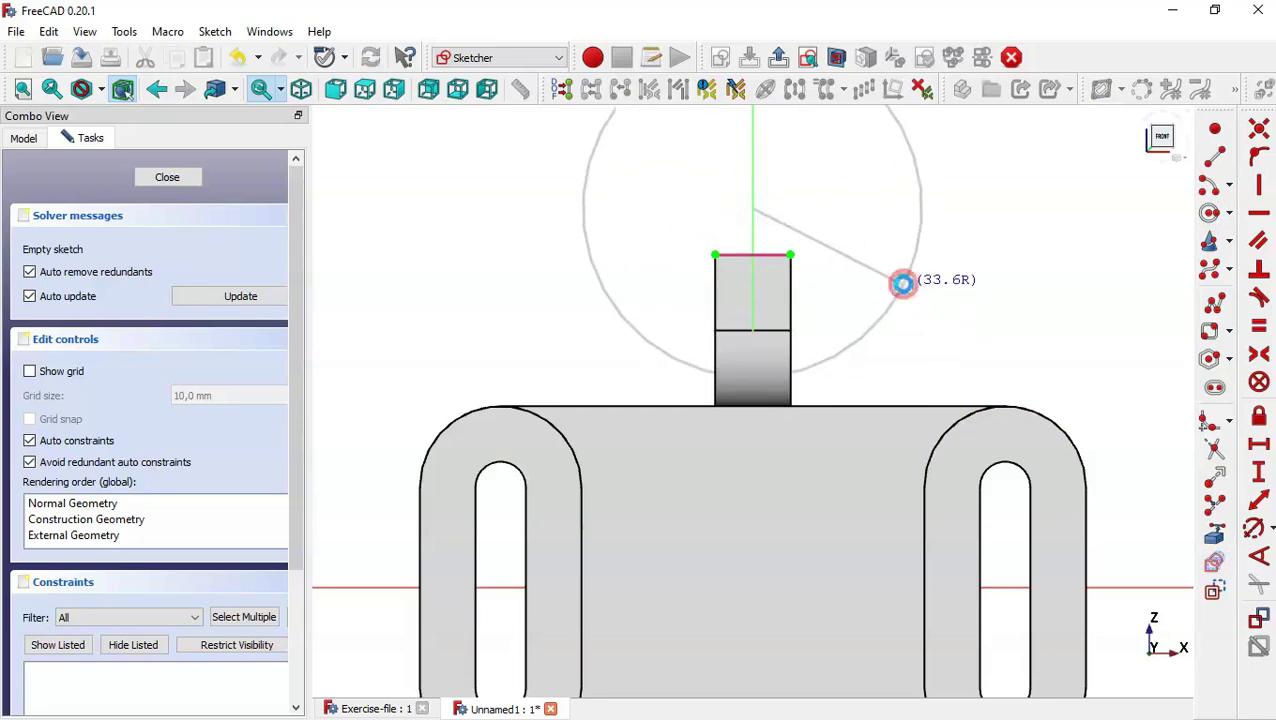
left_click(902, 283)
key("Escape")
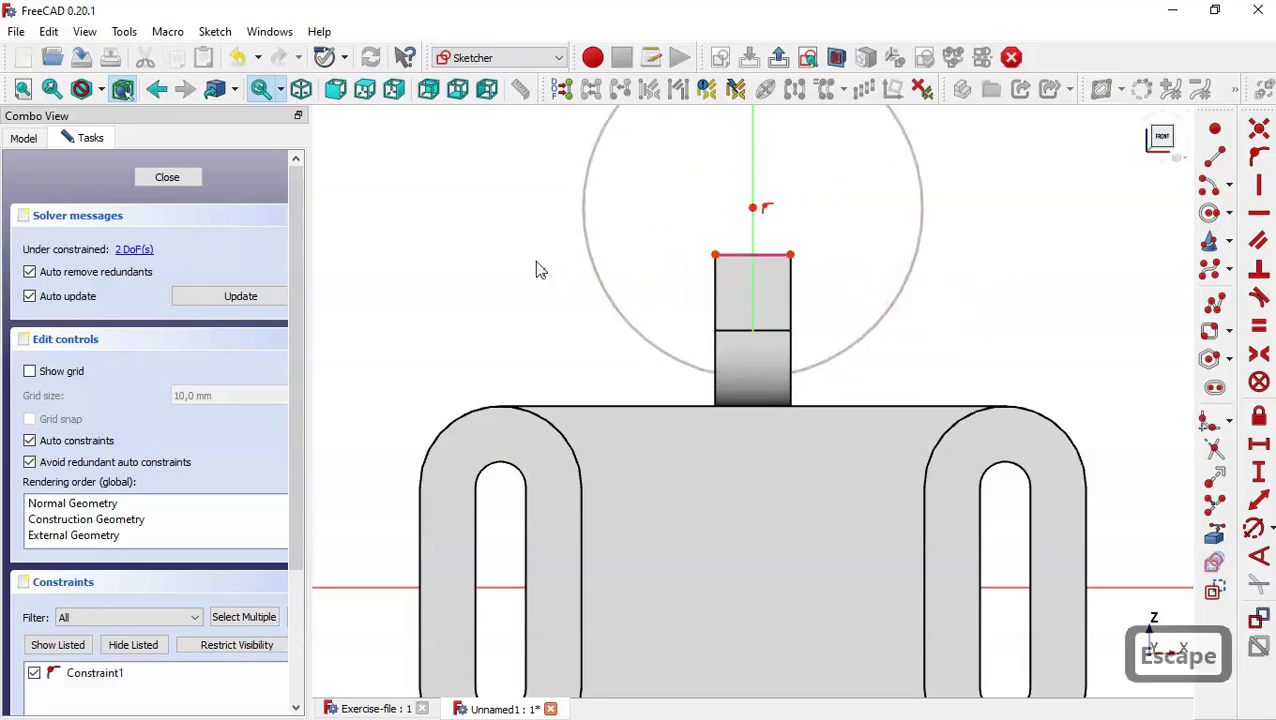
Give the circle a 30 mm diameter after checking the reference bracket.
left_click(380, 709)
key("Home")
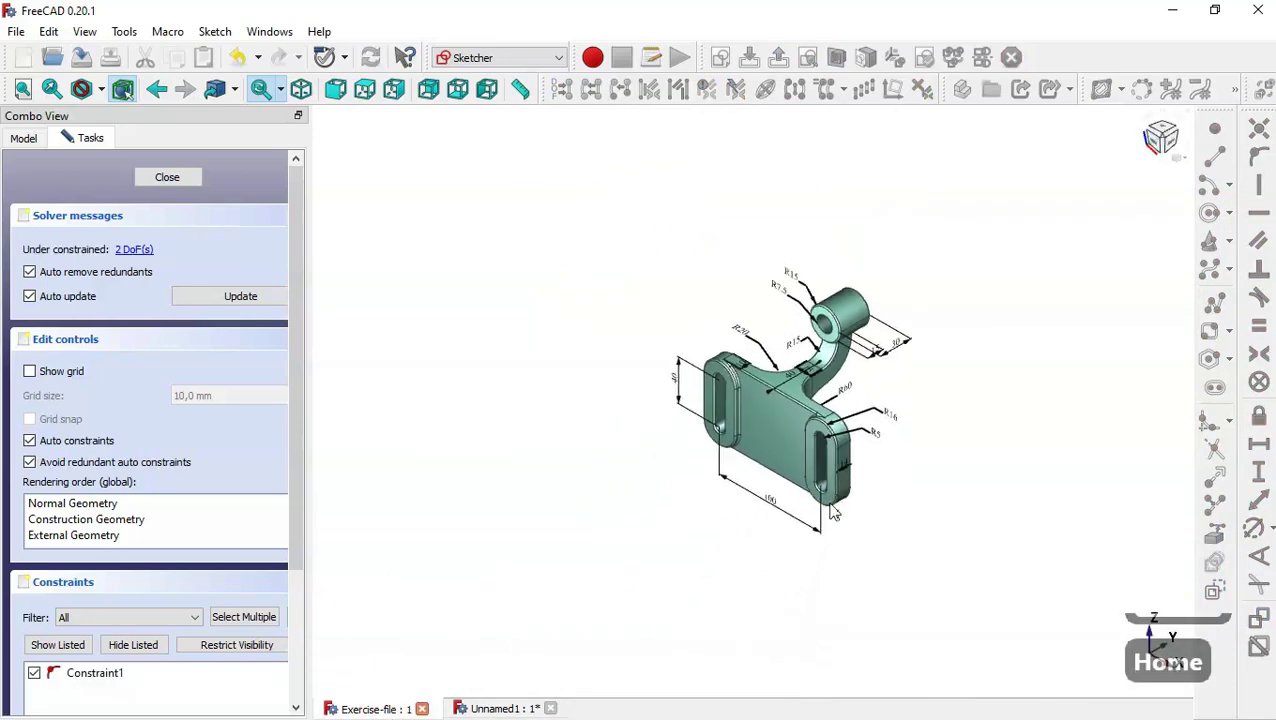
scroll(845, 298, "up", 3)
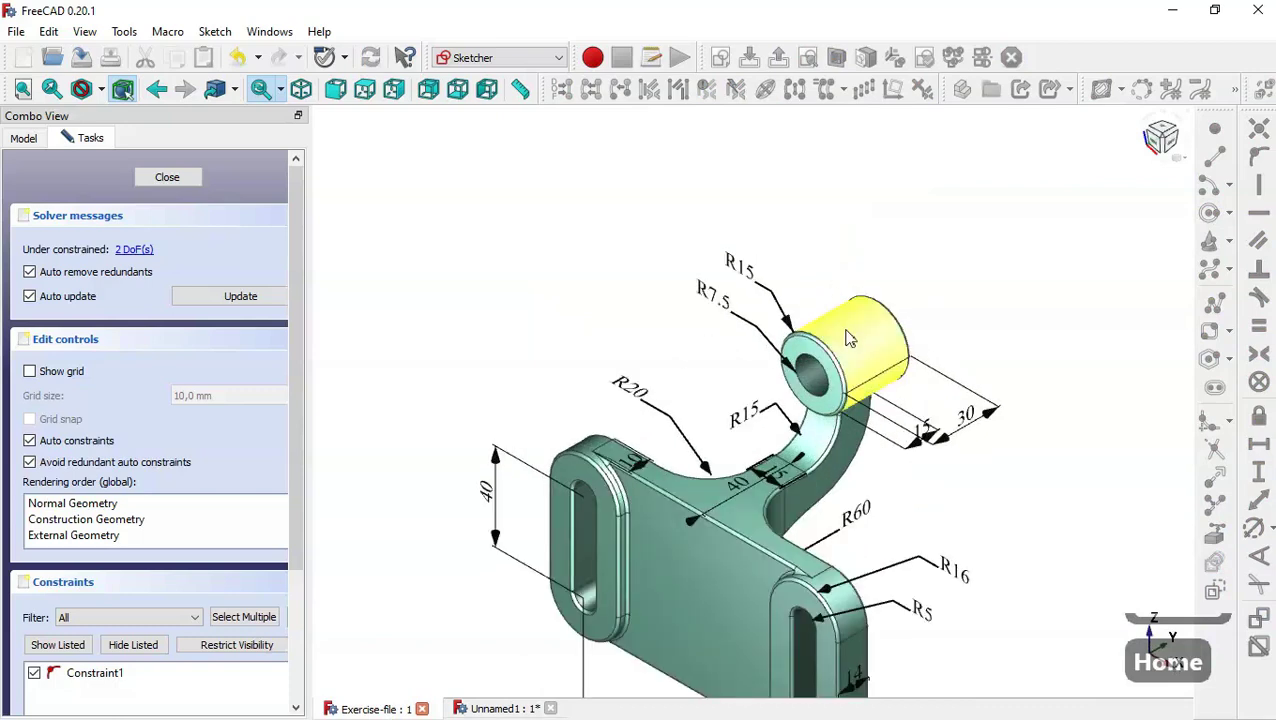
scroll(848, 338, "up", 2)
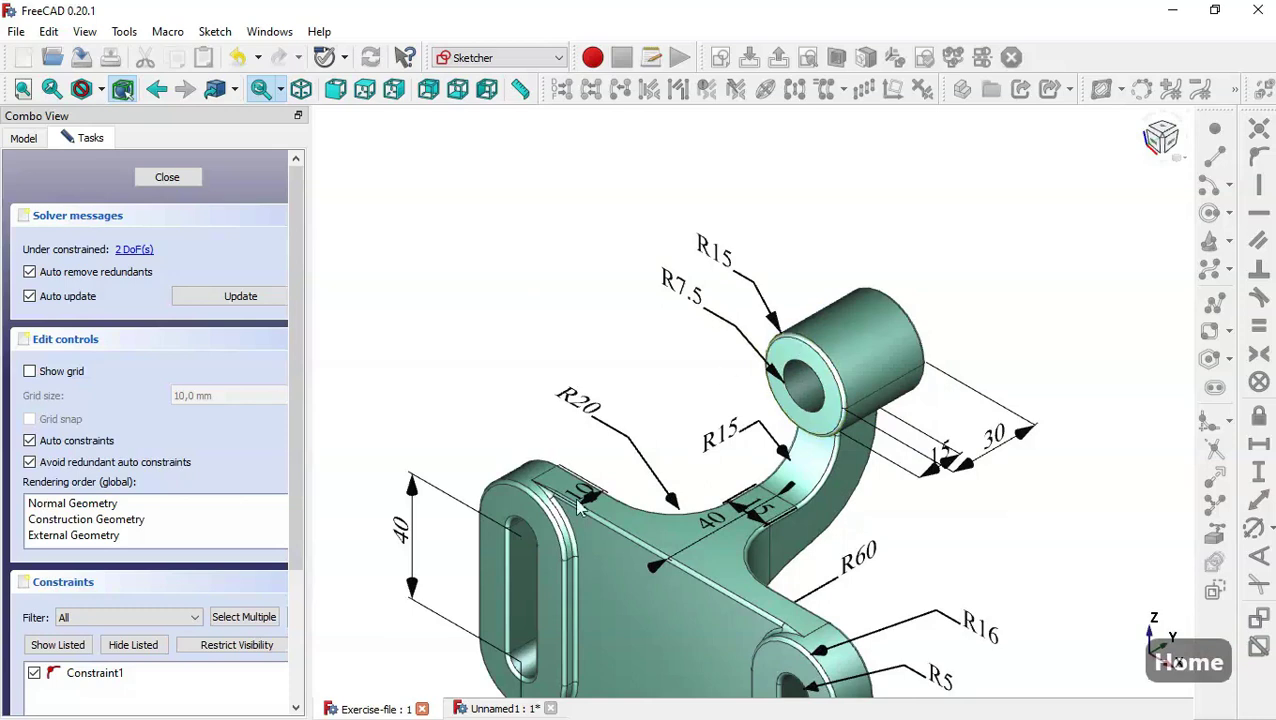
left_click(508, 709)
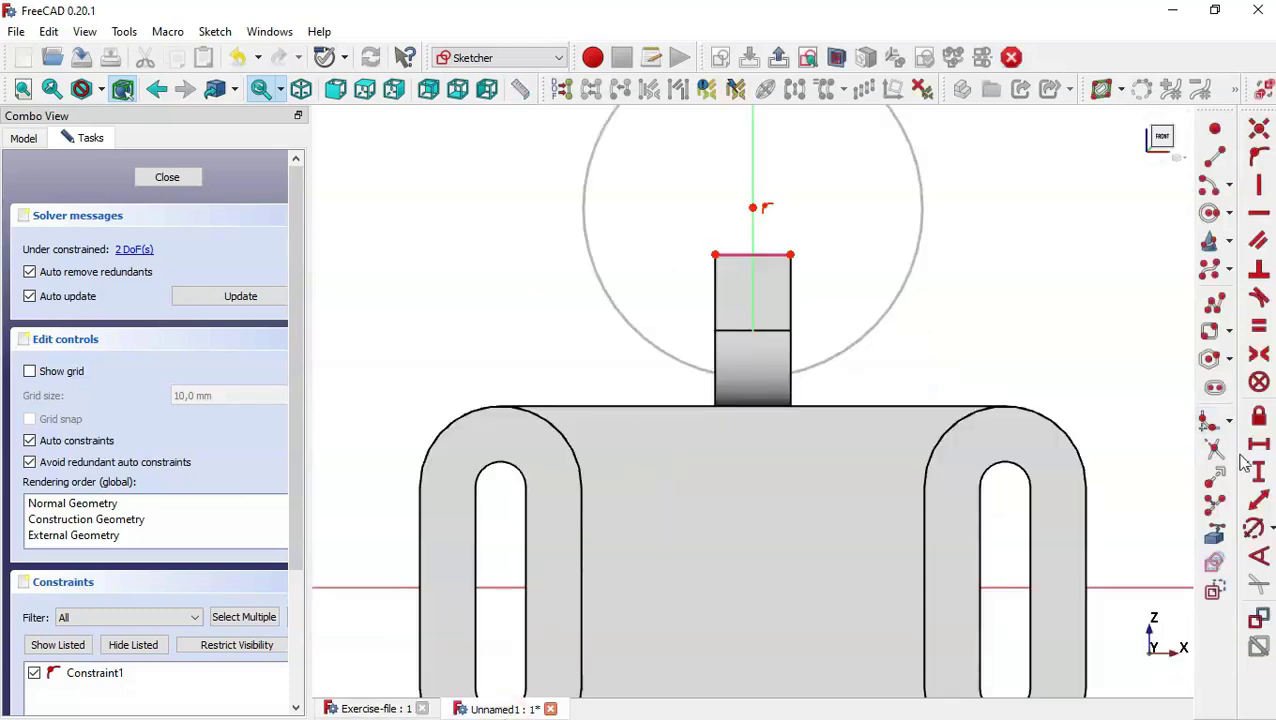
left_click(1256, 529)
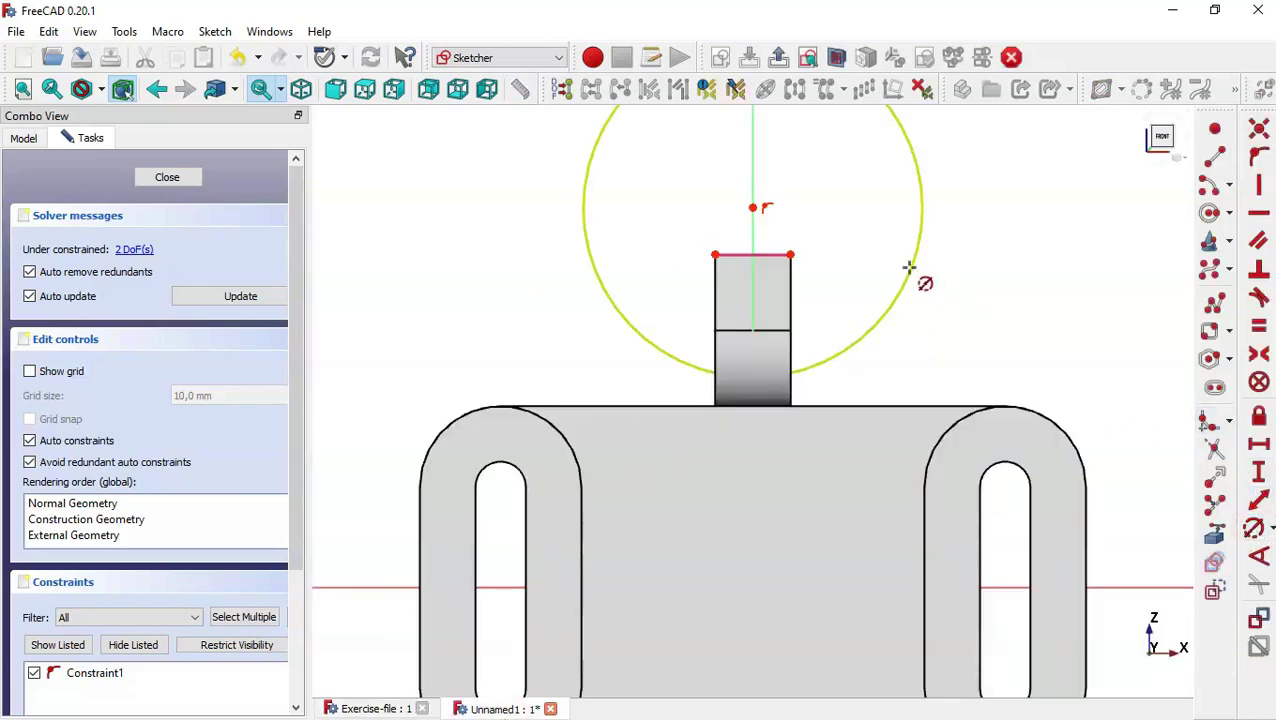
left_click(911, 273)
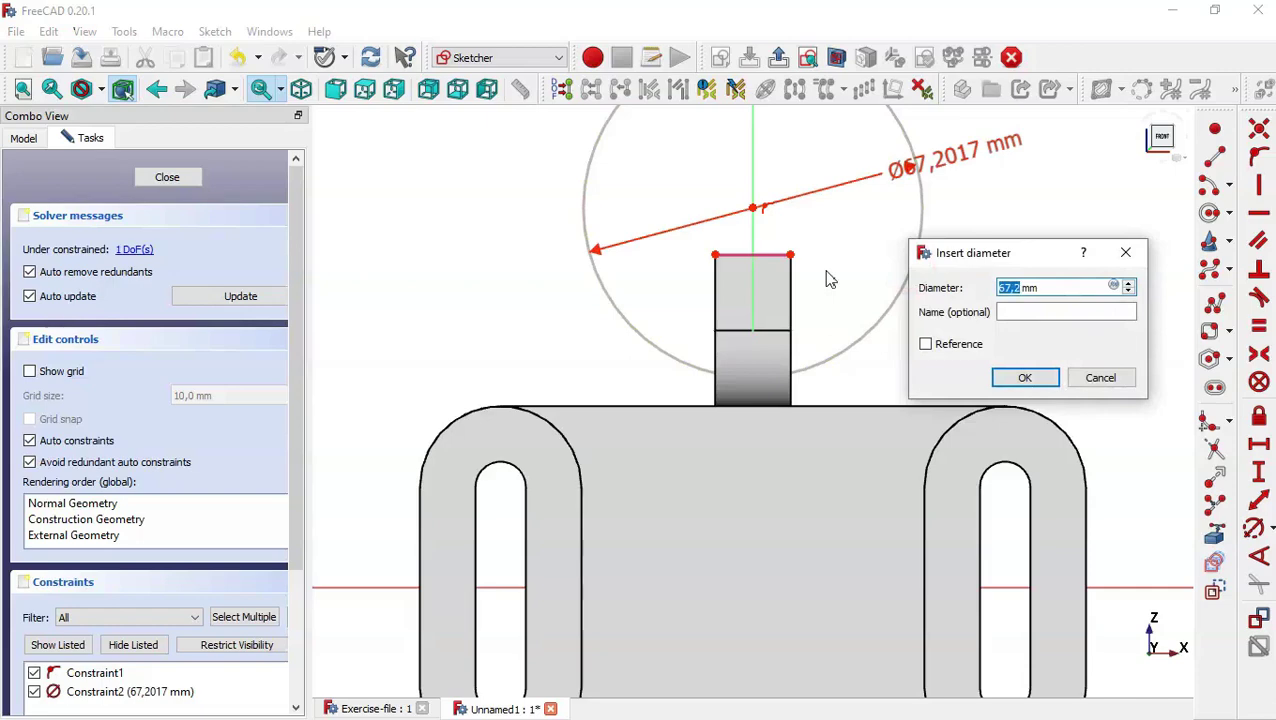
type("30")
key("Return")
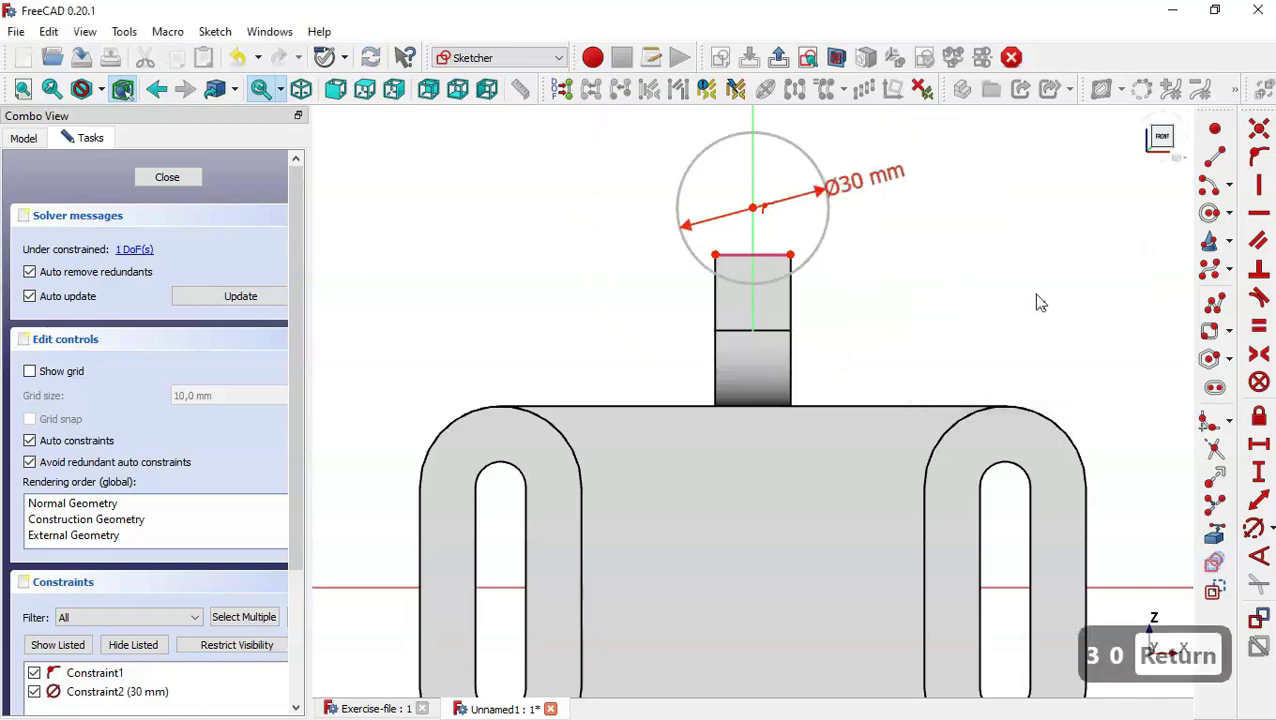
Level the circle centre horizontally with the top line's right endpoint and close the sketch.
left_click(1257, 215)
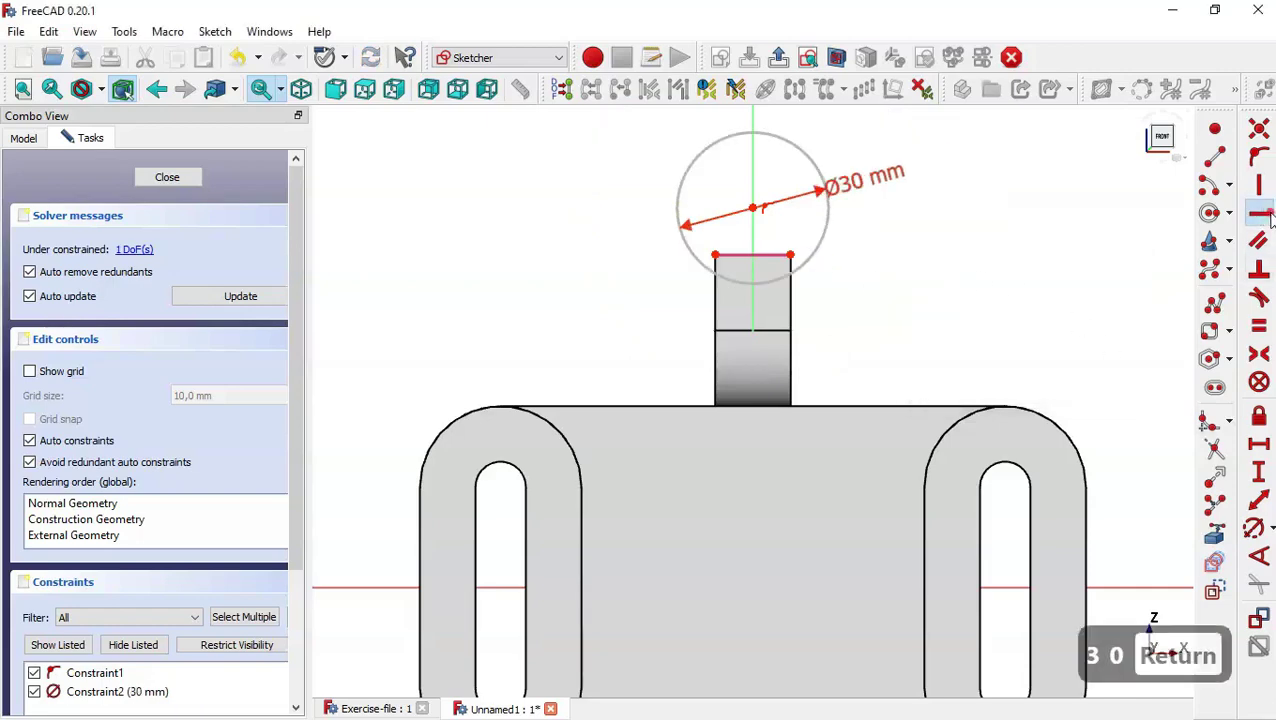
left_click(791, 256)
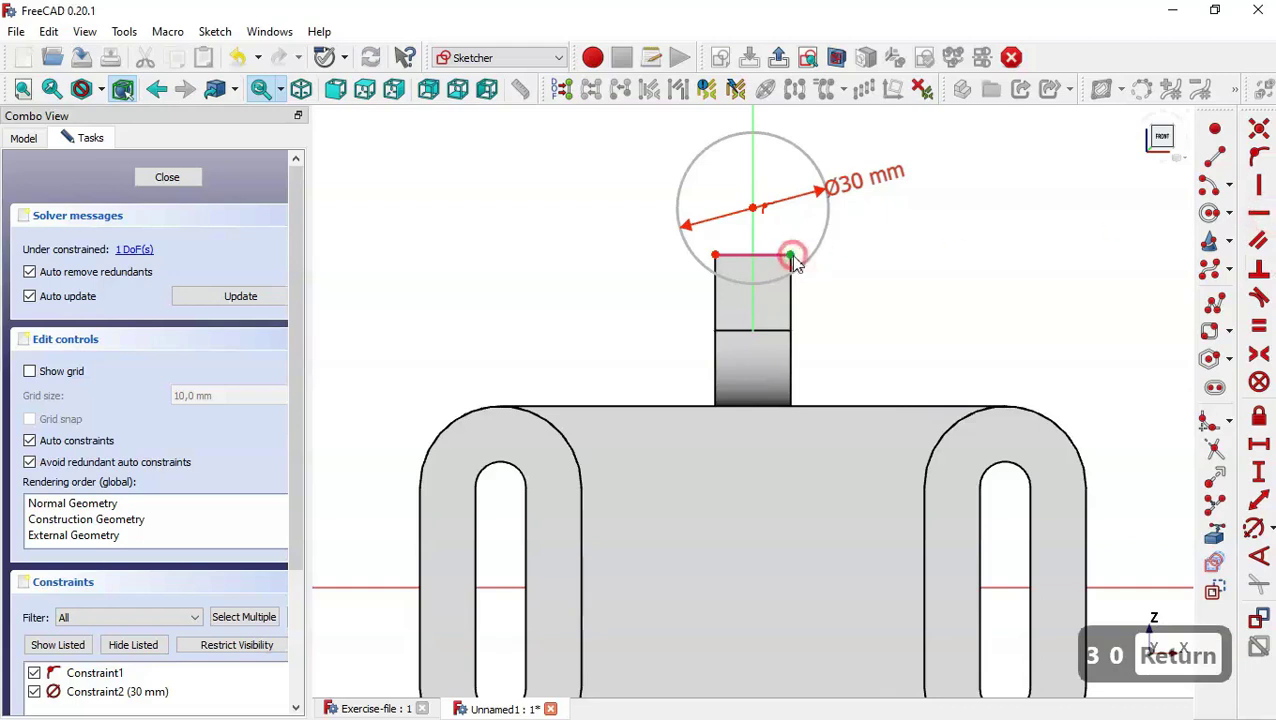
left_click(754, 205)
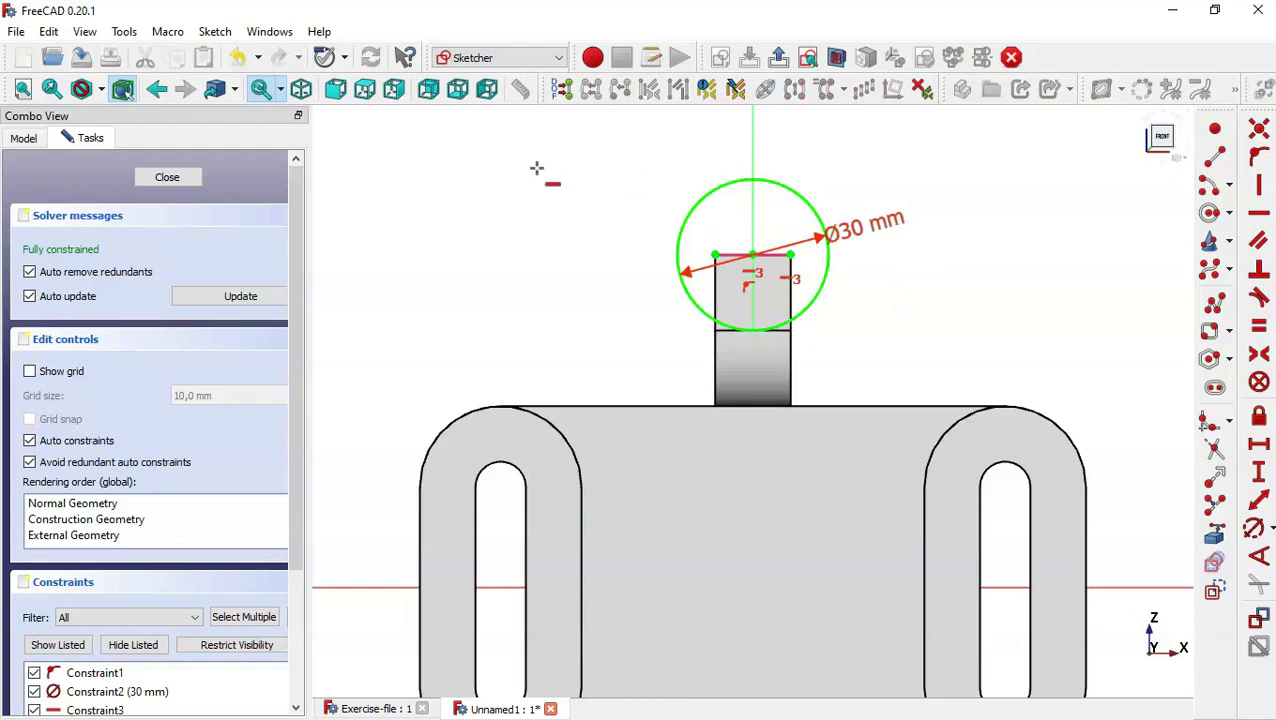
left_click(168, 177)
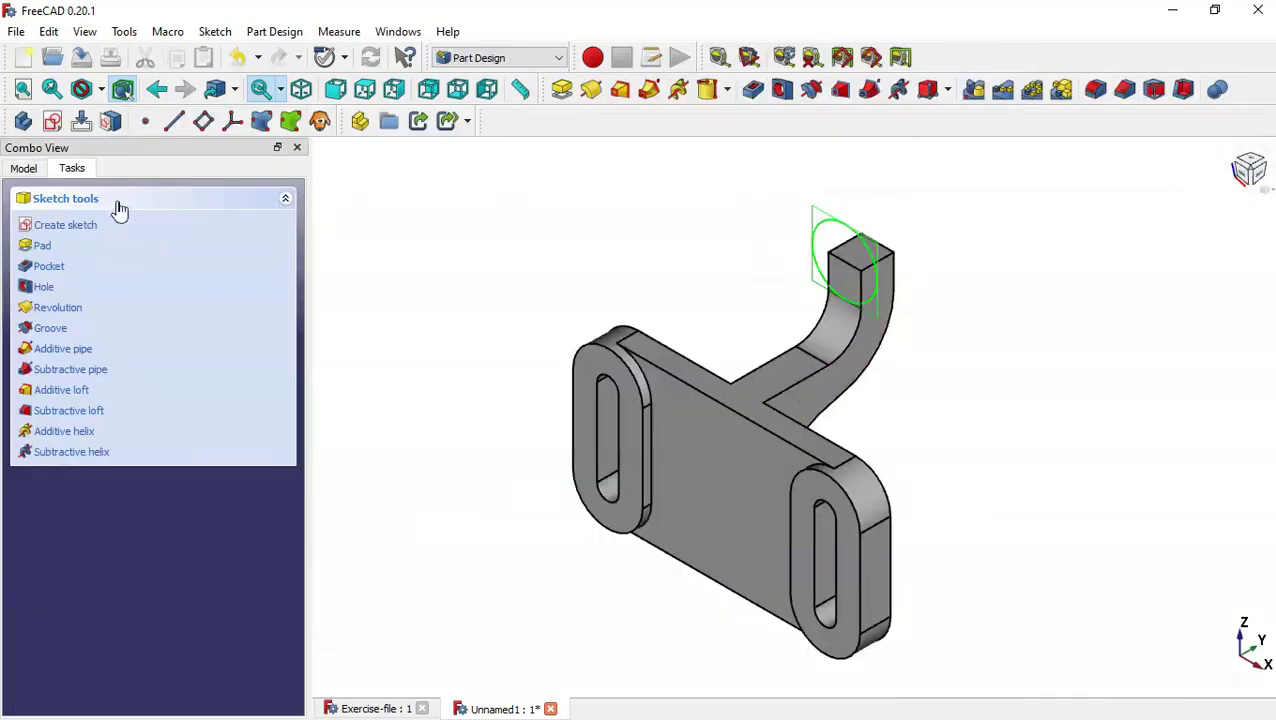
Set Sketch004's attachment offset to 5 mm in the z-direction.
left_click(27, 169)
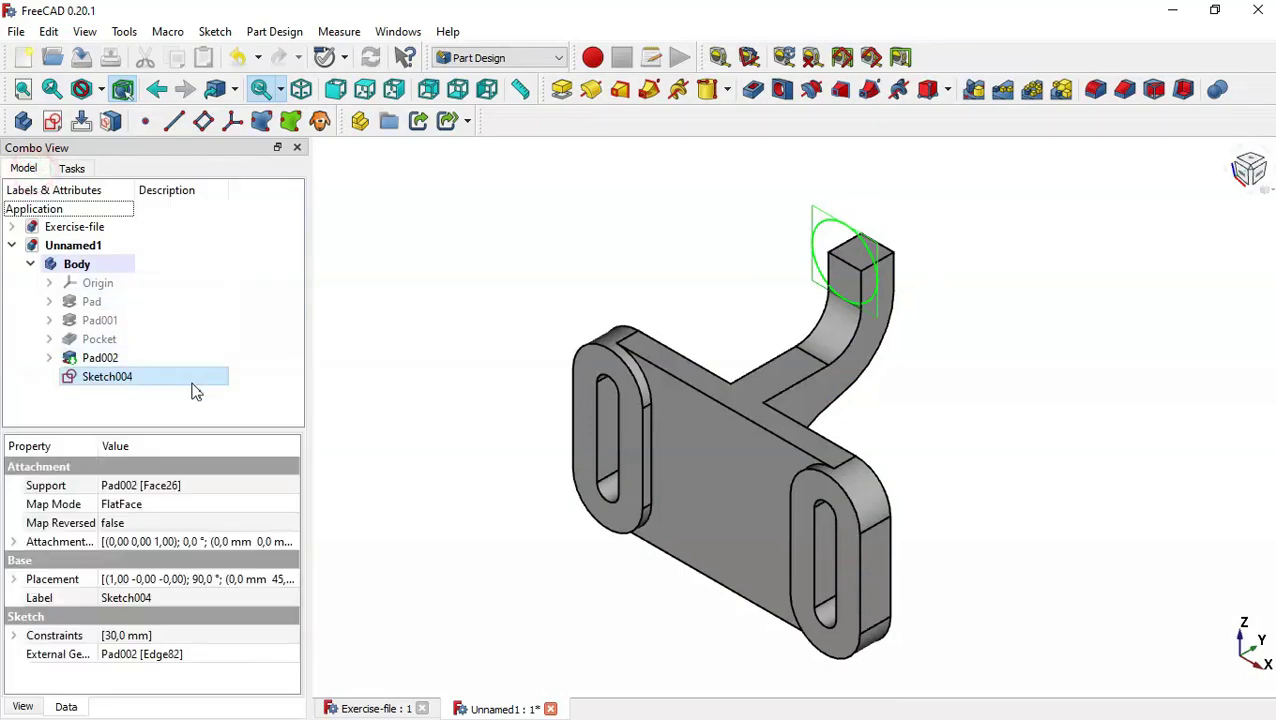
right_click(190, 381)
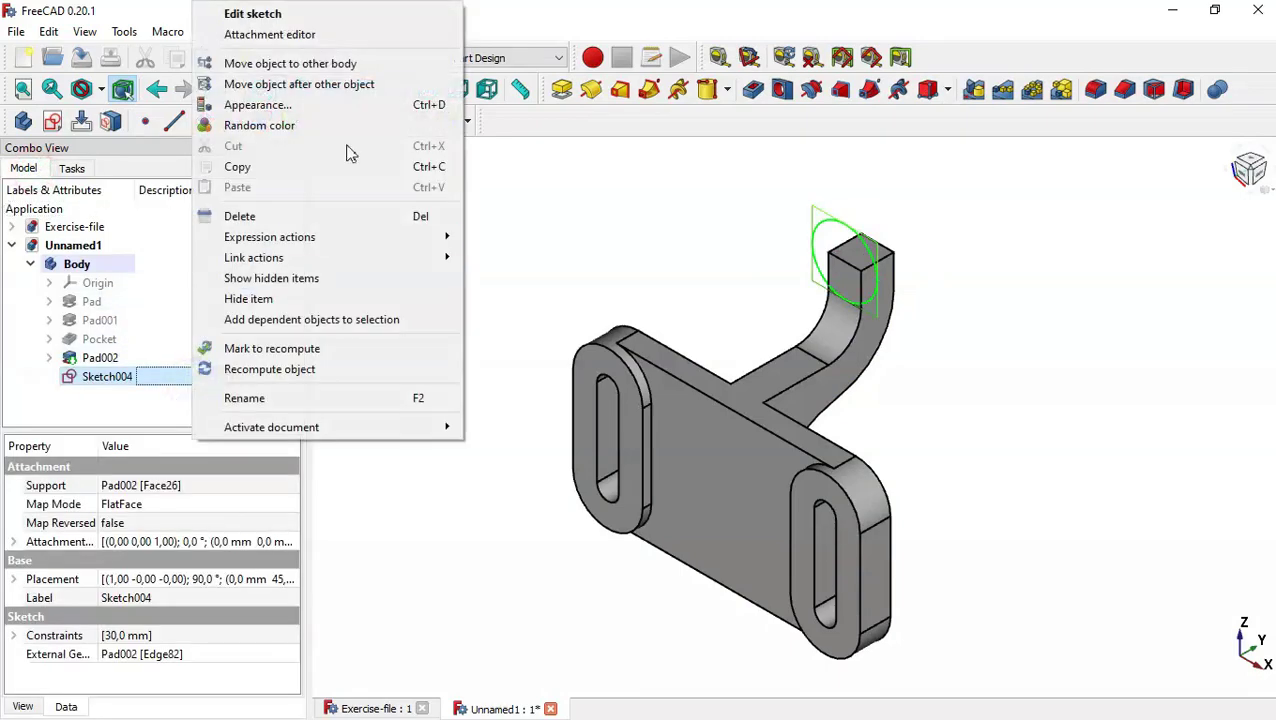
left_click(354, 35)
left_click_drag(288, 282, 290, 368)
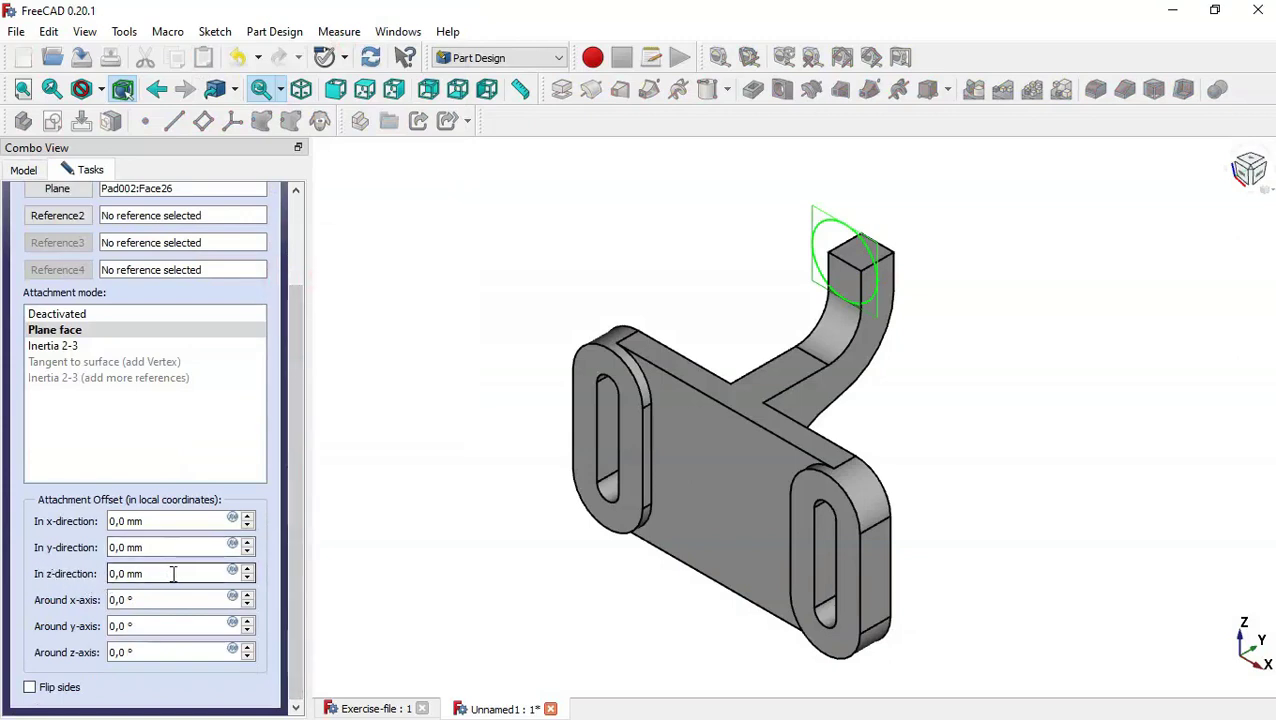
left_click_drag(174, 575, 84, 573)
type("5")
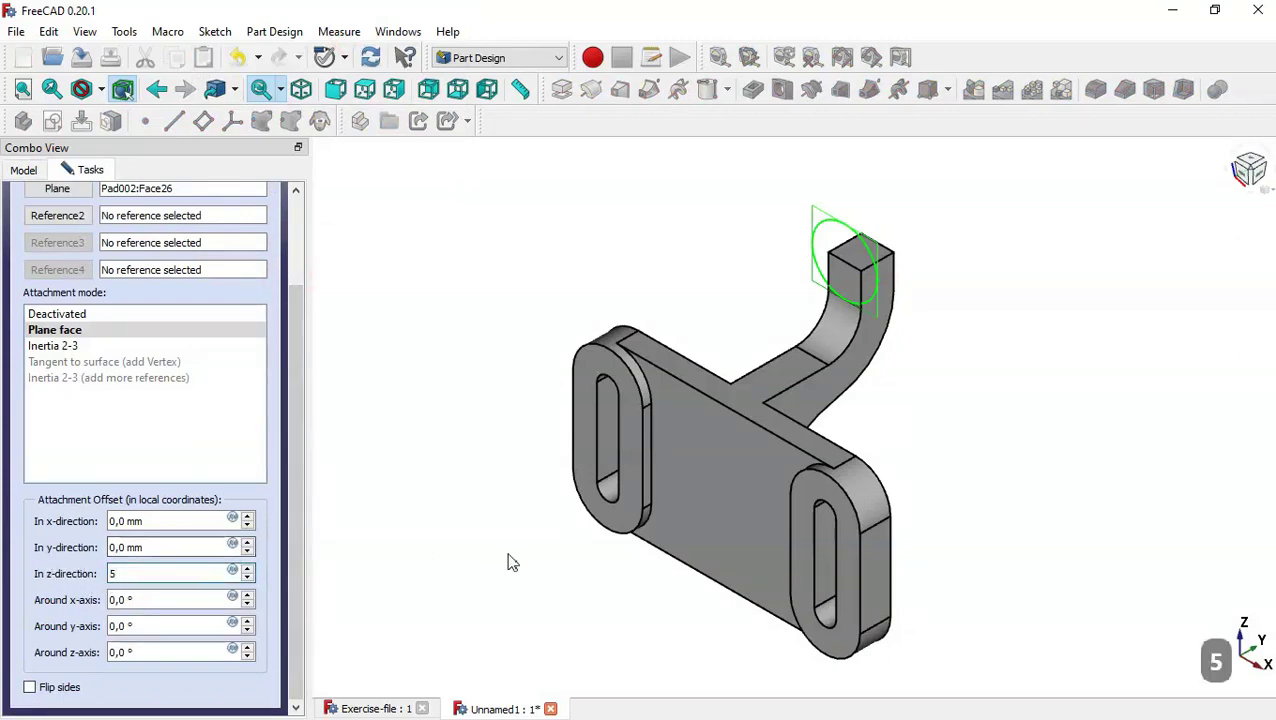
left_click(413, 566)
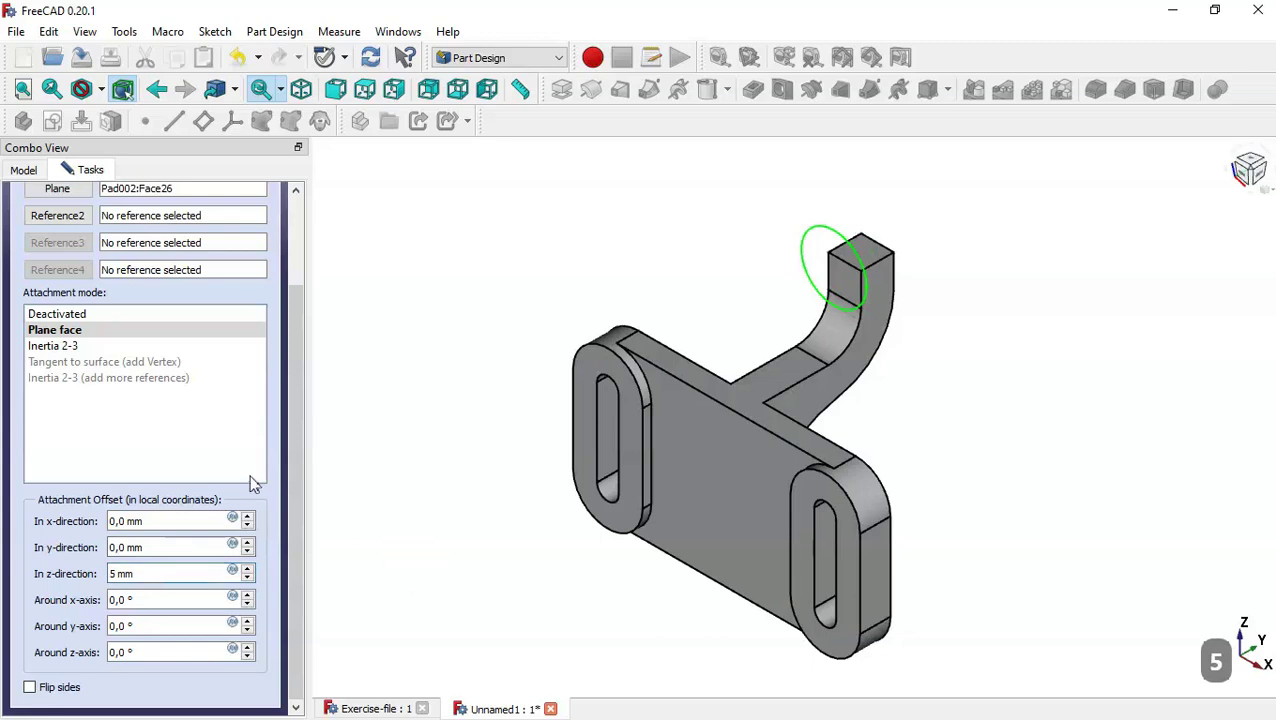
scroll(299, 510, "up", 3)
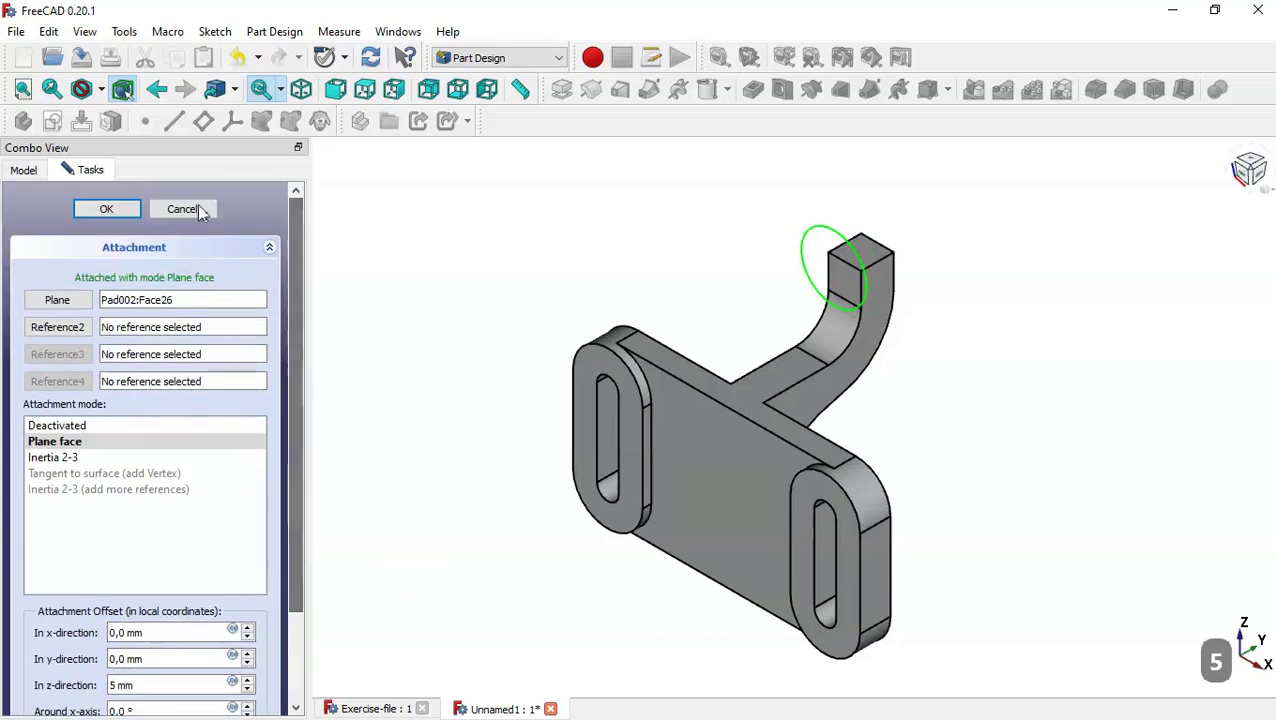
Pad Sketch004 30 mm in the reversed direction to form the cylindrical boss.
left_click(128, 212)
left_click(182, 375)
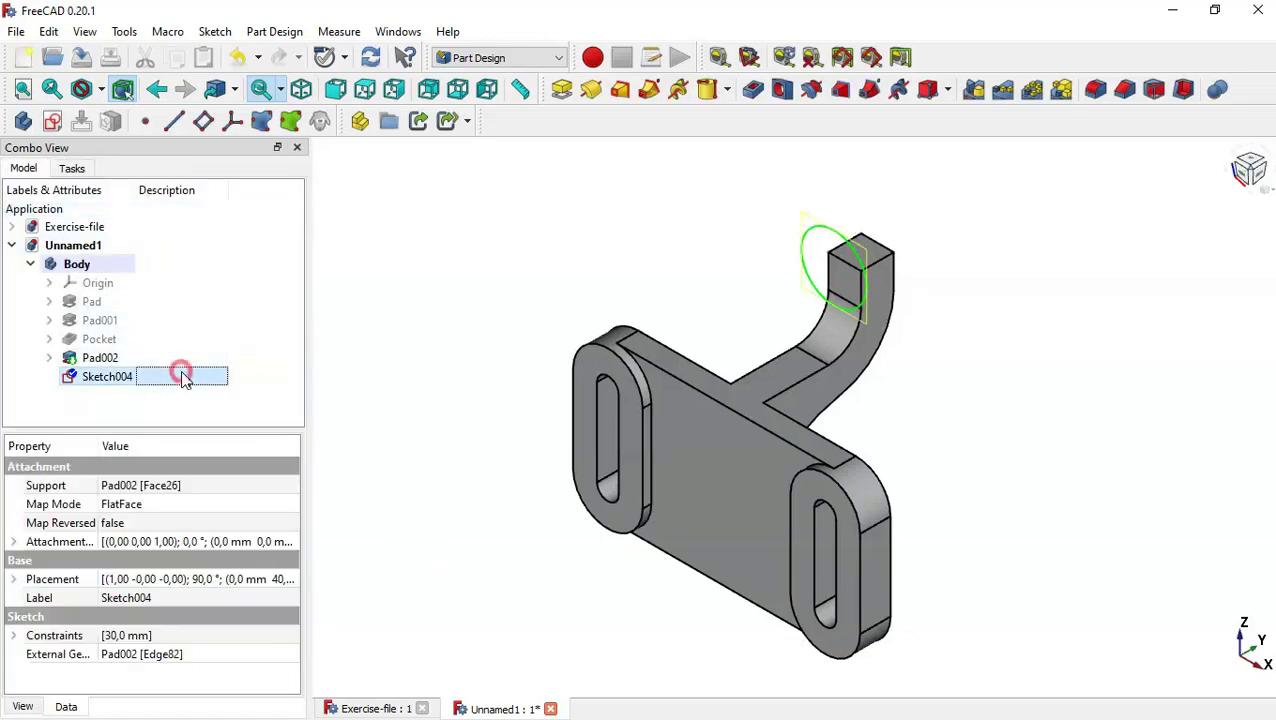
left_click(563, 95)
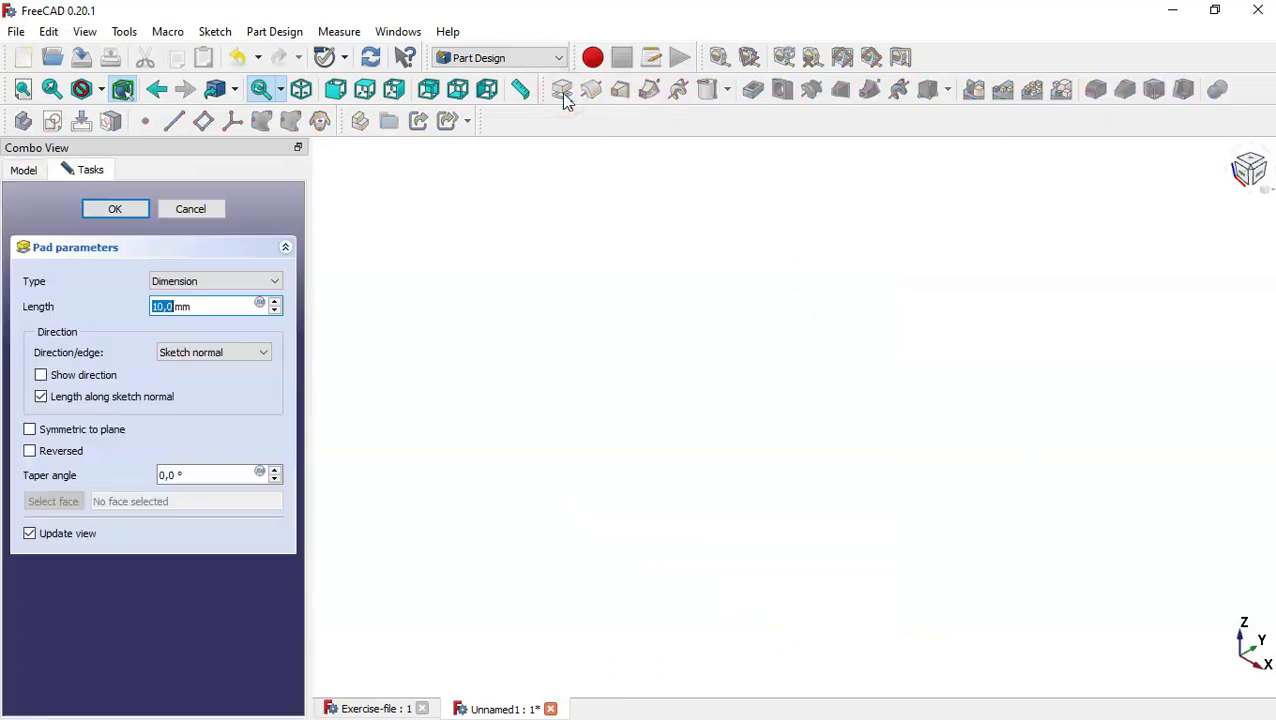
left_click(63, 450)
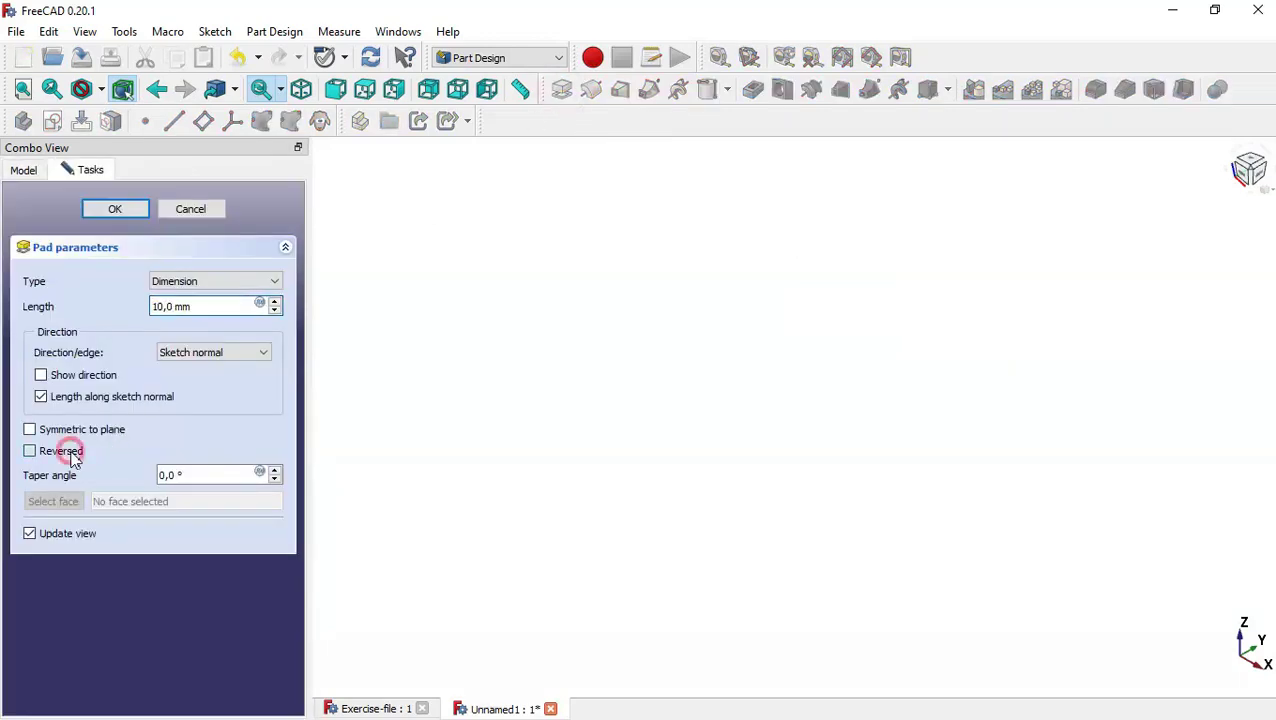
left_click(219, 310)
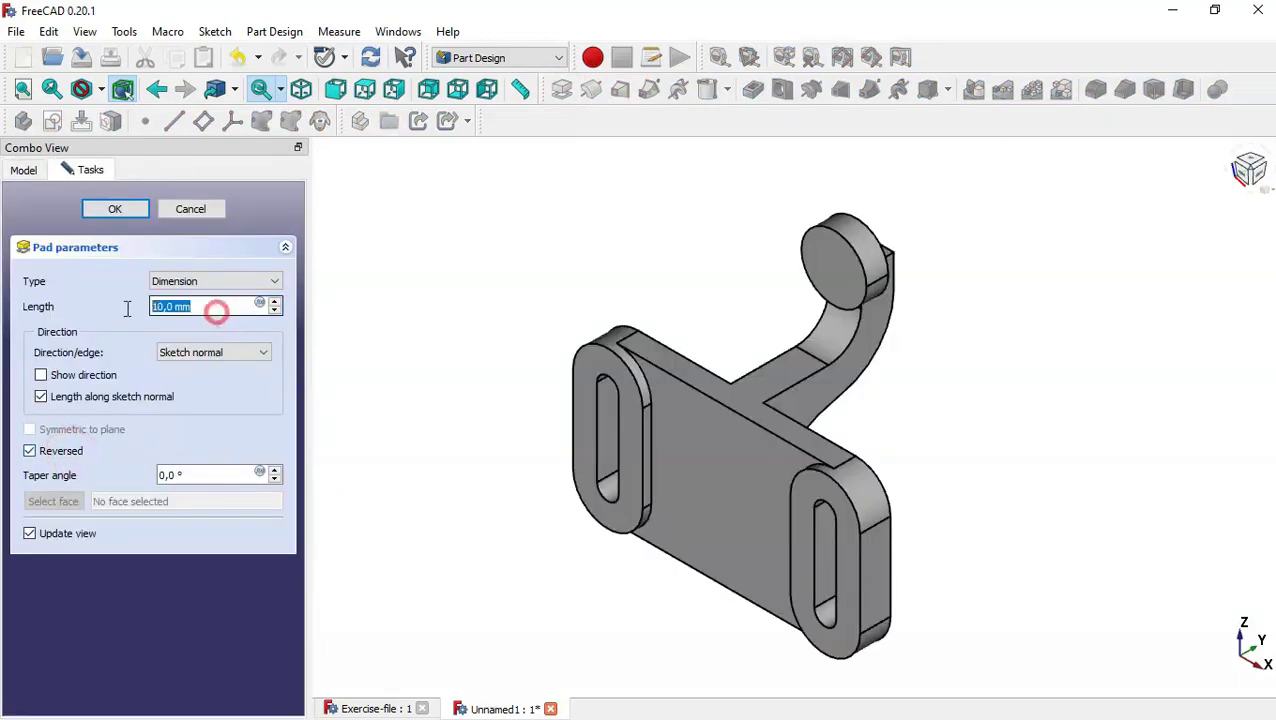
left_click(373, 709)
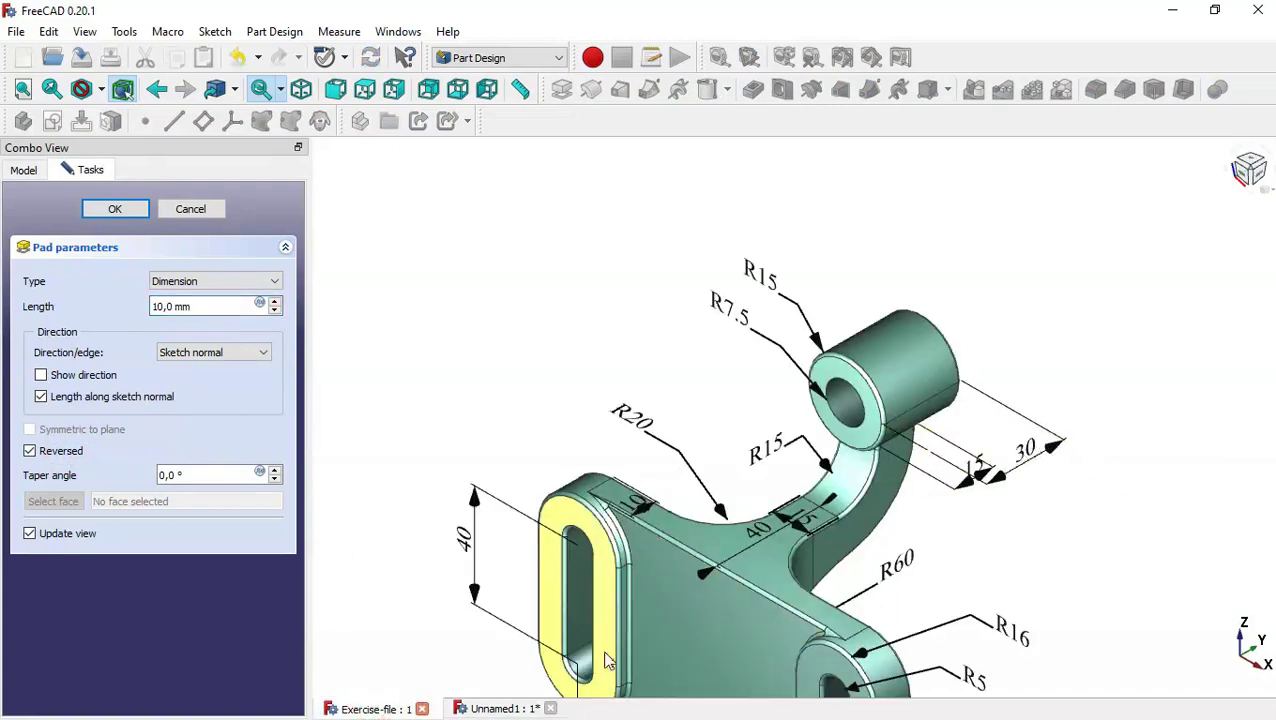
left_click(515, 709)
left_click(203, 306)
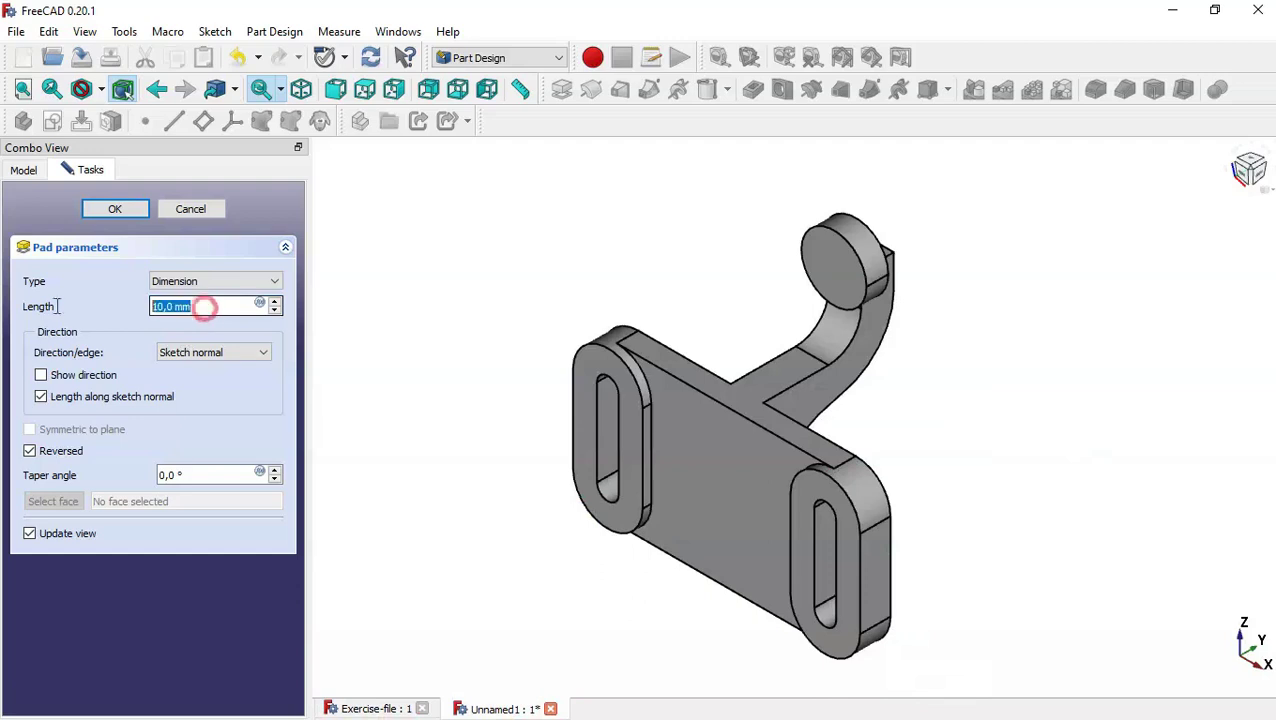
type("30")
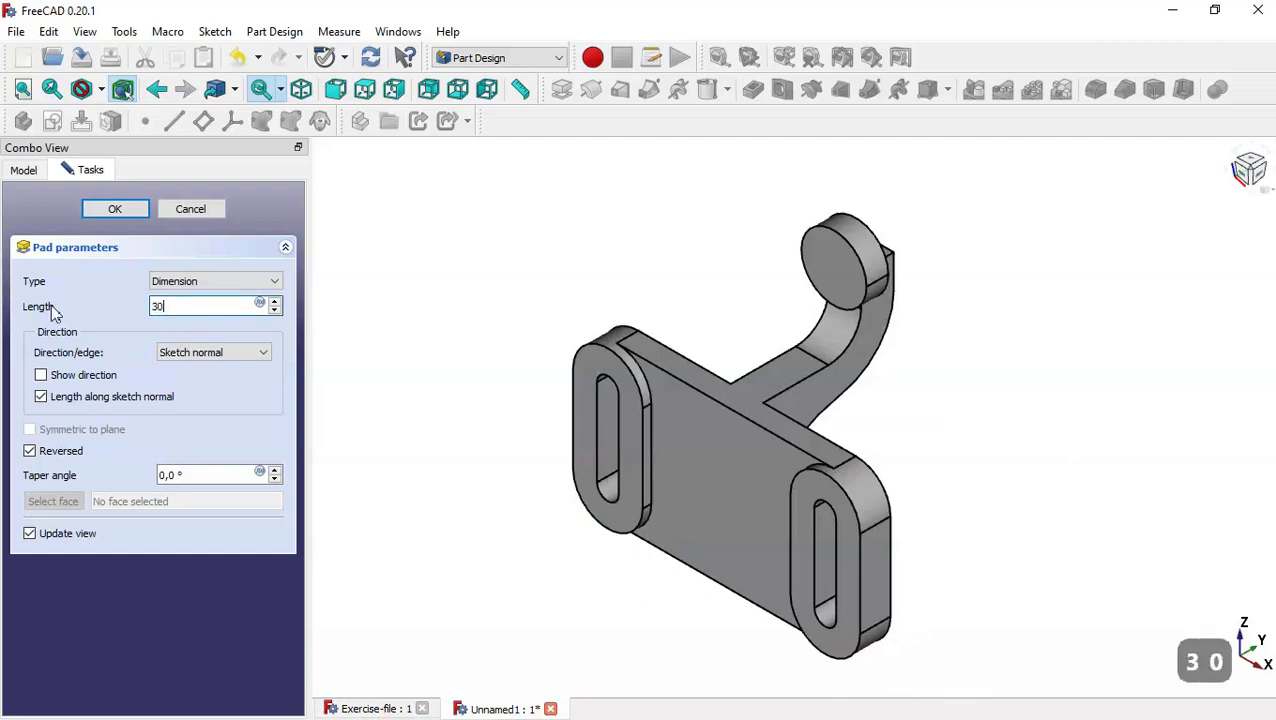
left_click(115, 209)
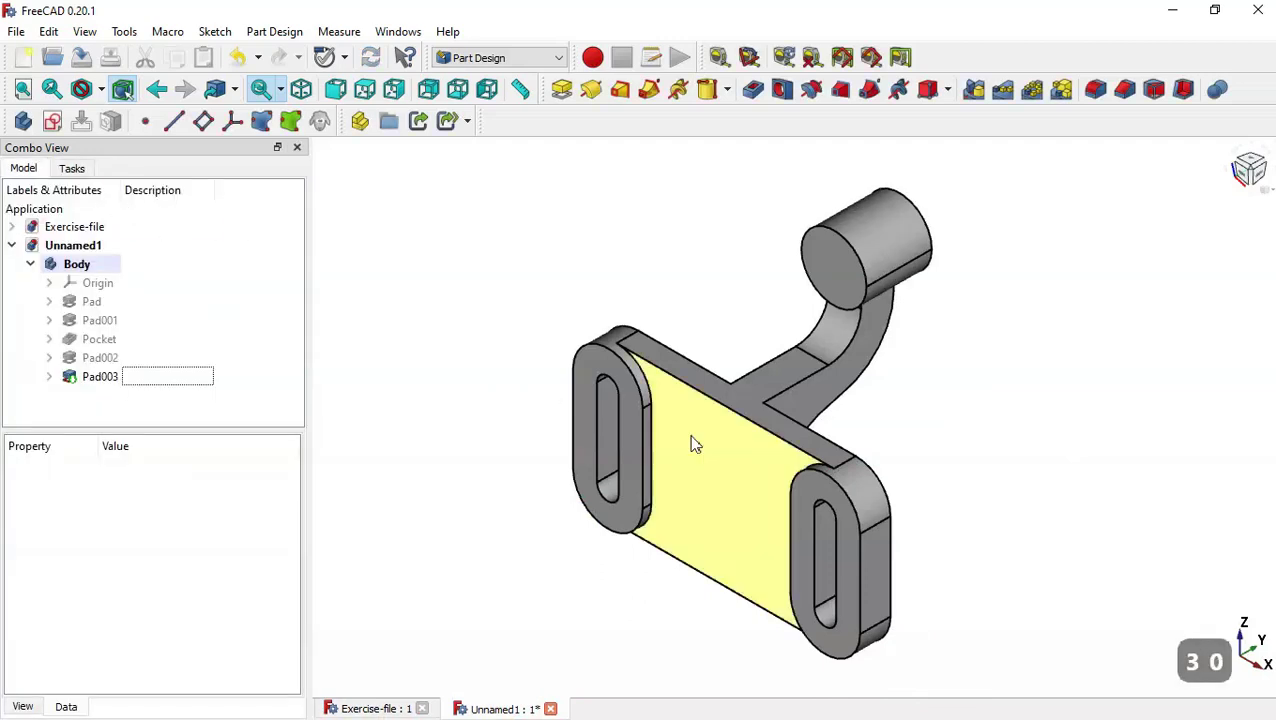
Zoom around the Exercise-file drawing, then select the plate's broad face in Unnamed1.
left_click(385, 709)
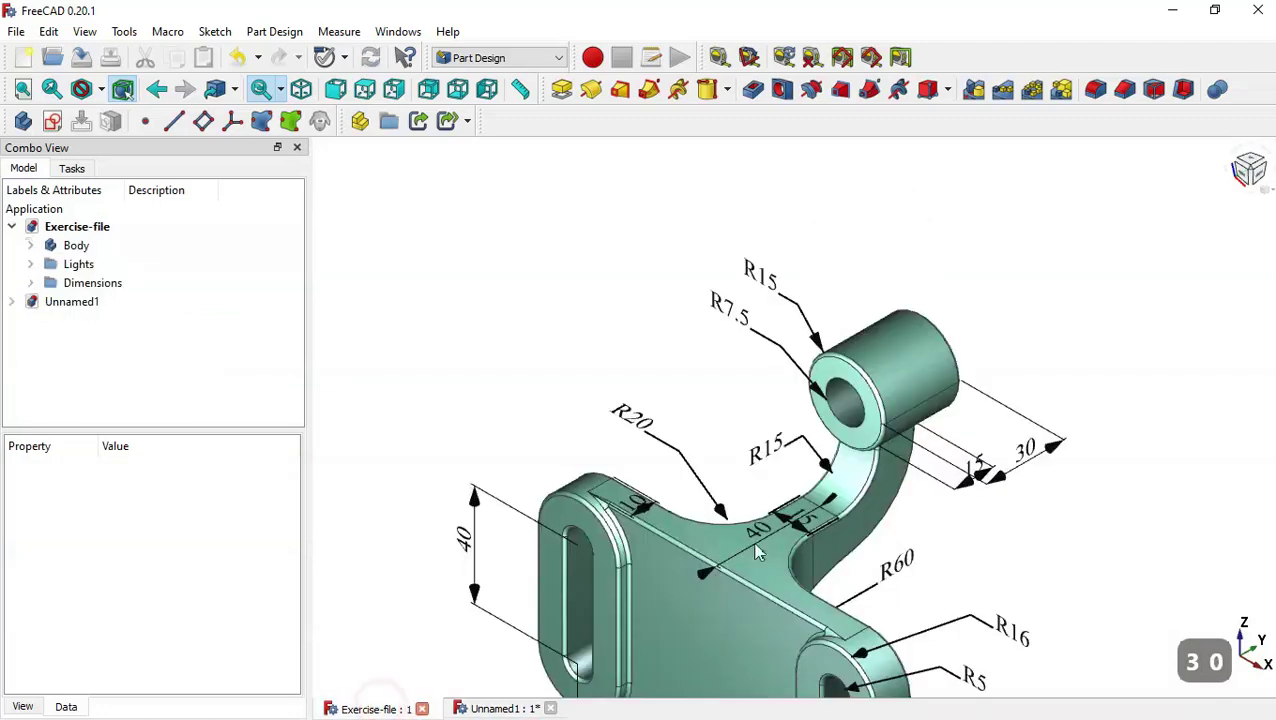
scroll(928, 513, "down", 2)
scroll(912, 602, "up", 2)
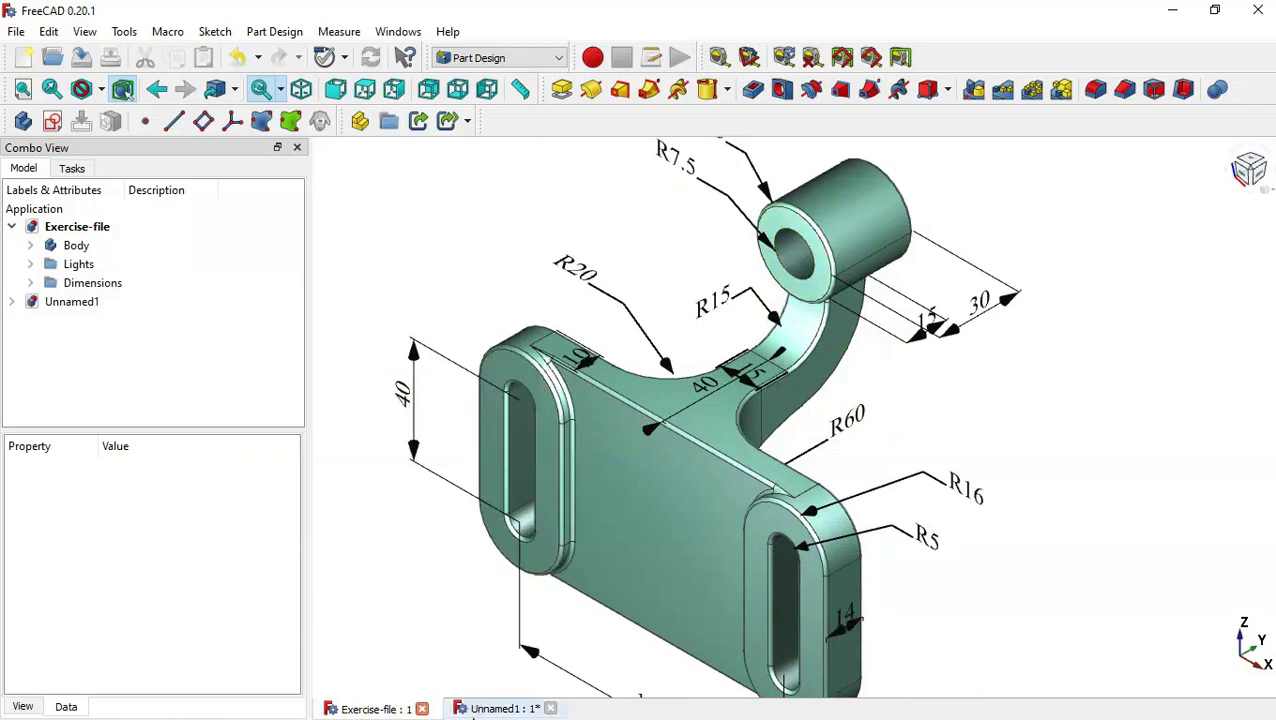
left_click(490, 710)
left_click(745, 483)
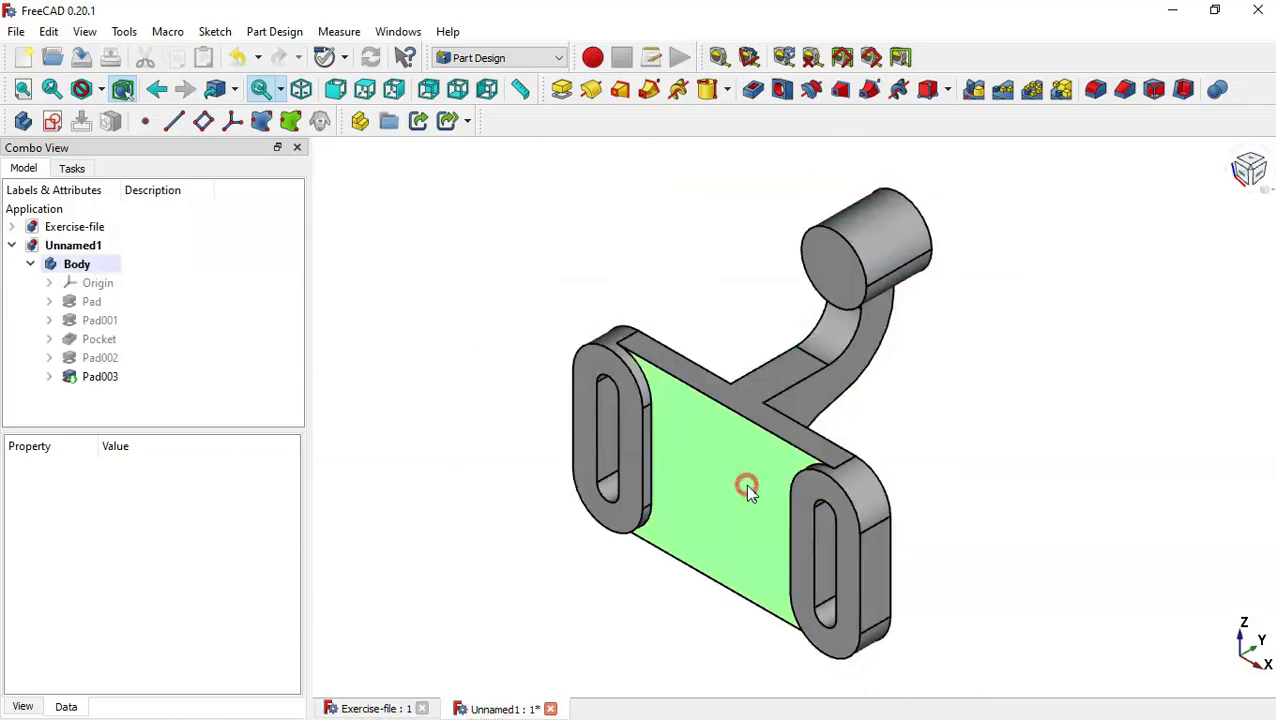
Fillet all edges of the bracket with a 1 mm radius.
left_click(1100, 92)
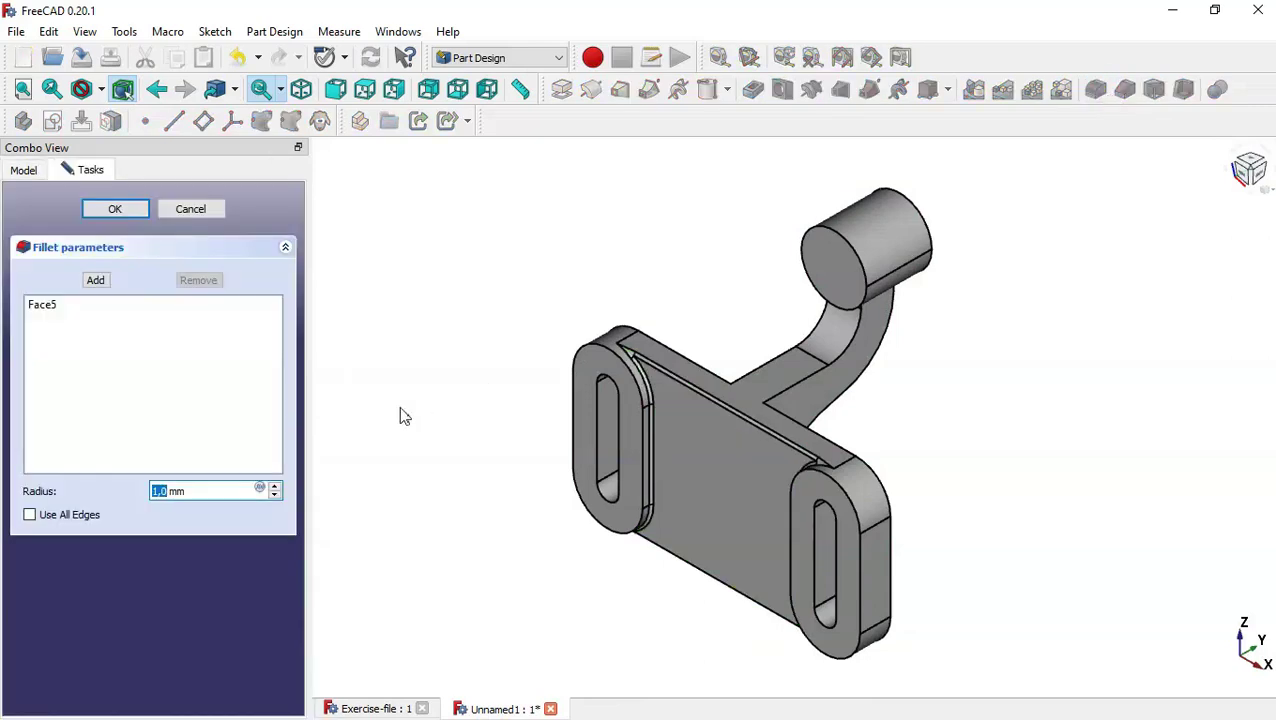
left_click(90, 517)
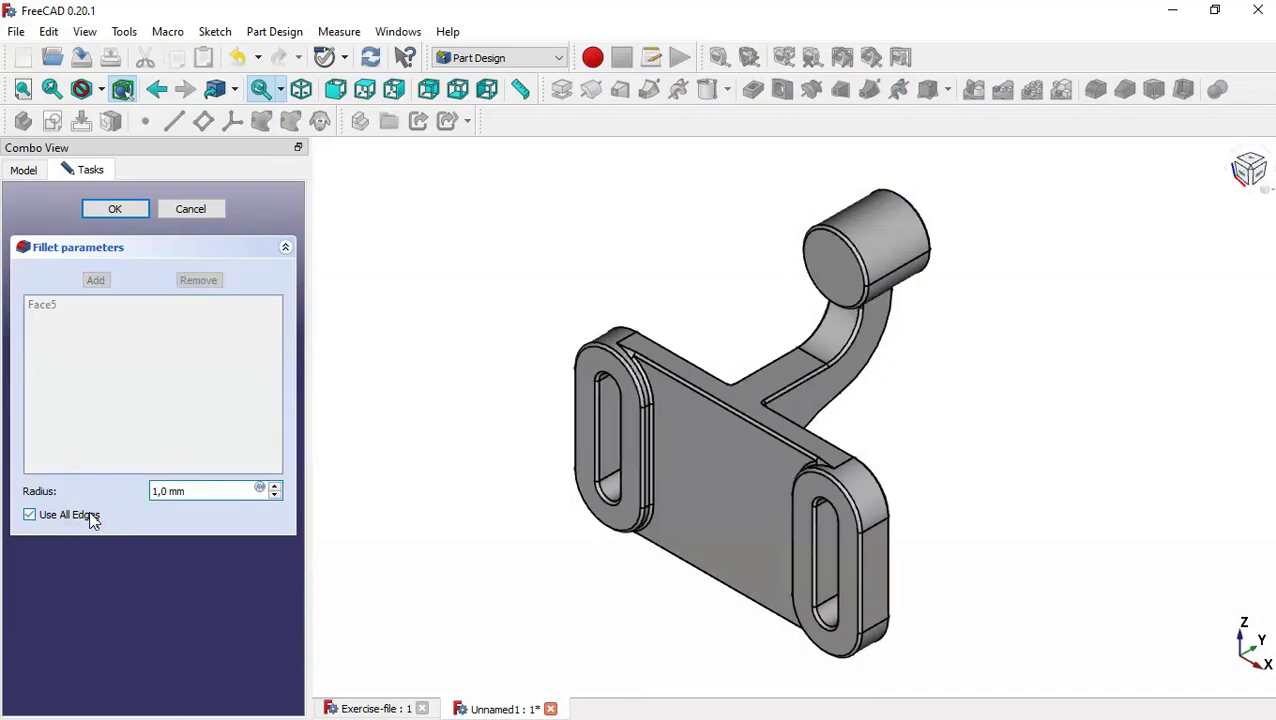
left_click(115, 212)
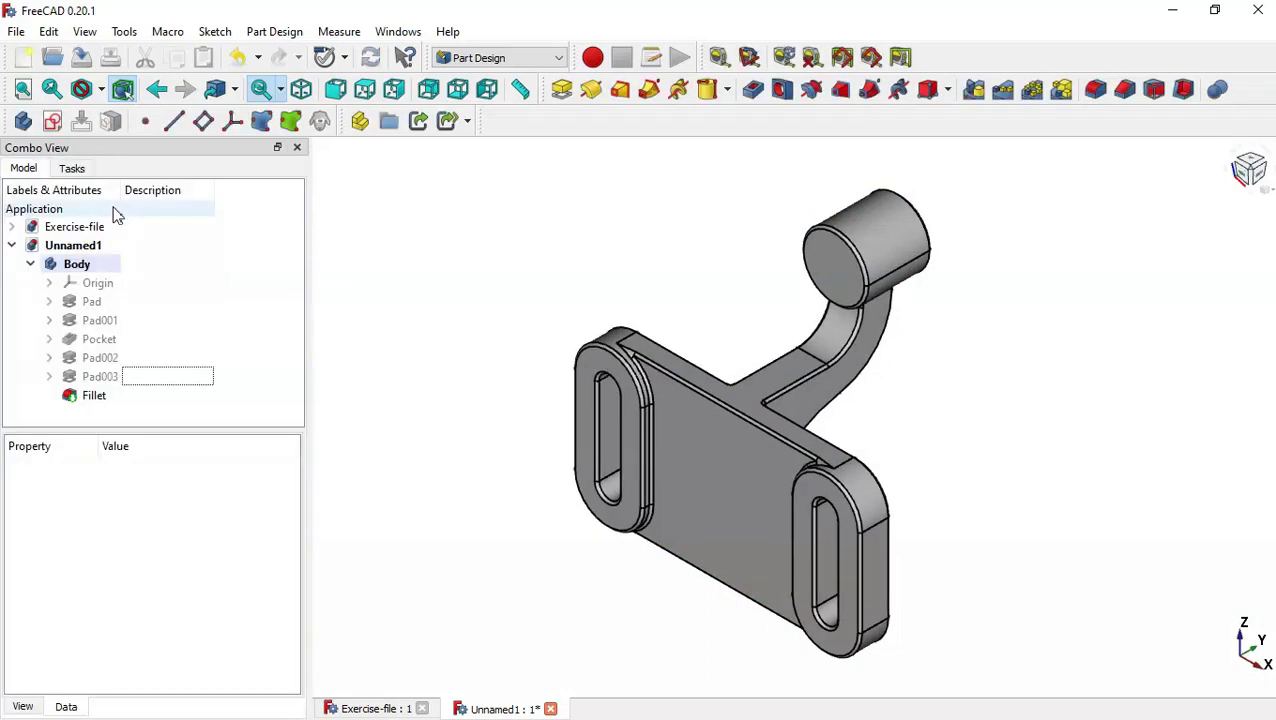
Delete the new Fillet feature from the model tree.
left_click(156, 405)
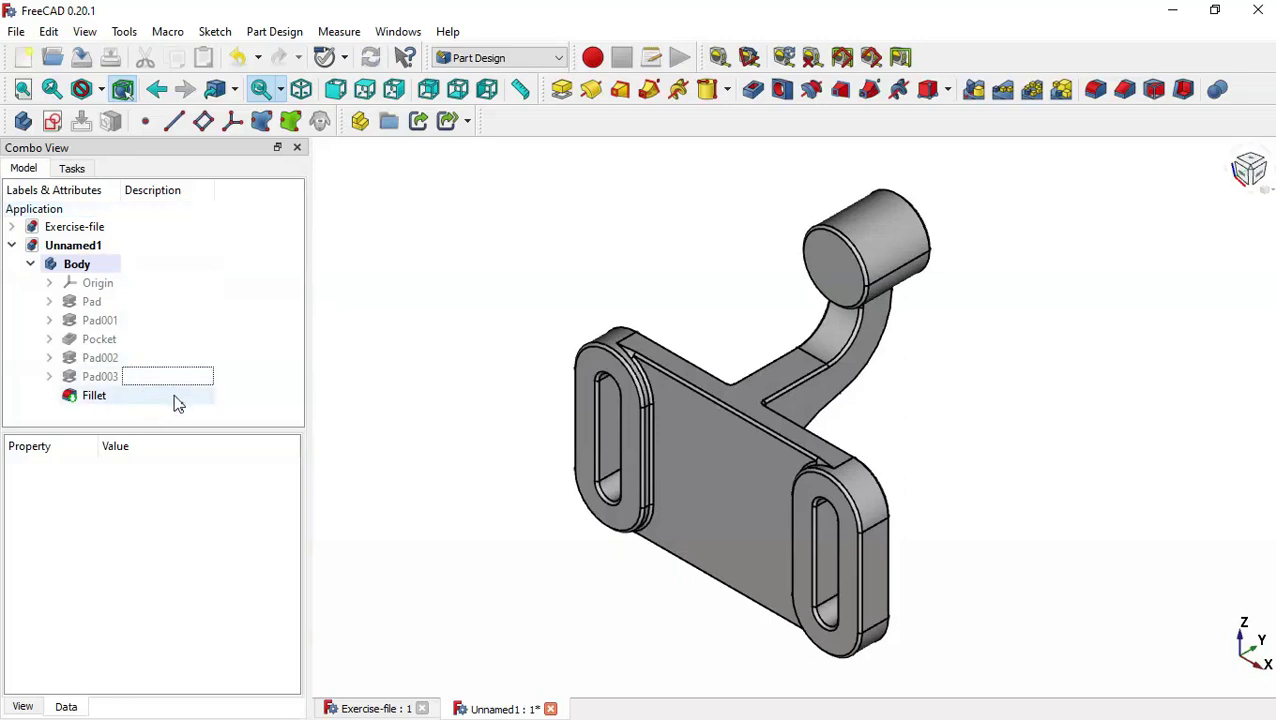
left_click(176, 400)
key("Delete")
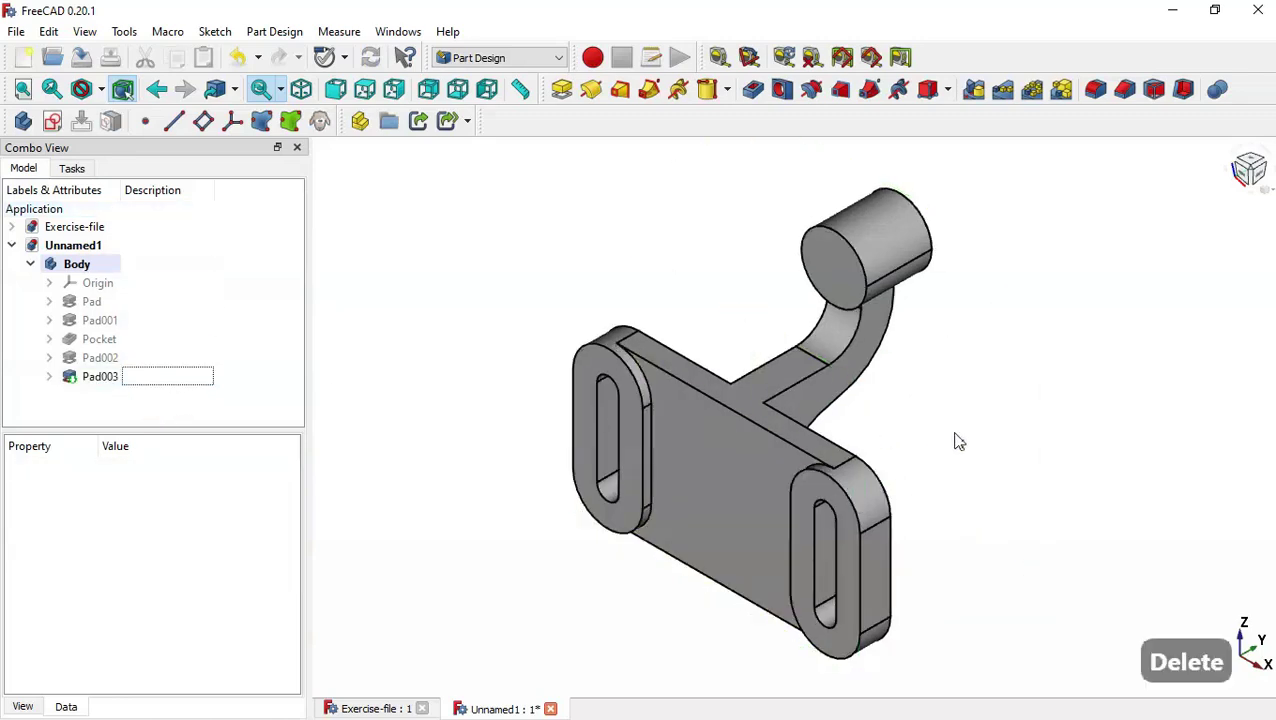
Start a fillet on the diagonal arm-to-plate edge with a 20 mm radius.
middle_click_drag(958, 441, 753, 474)
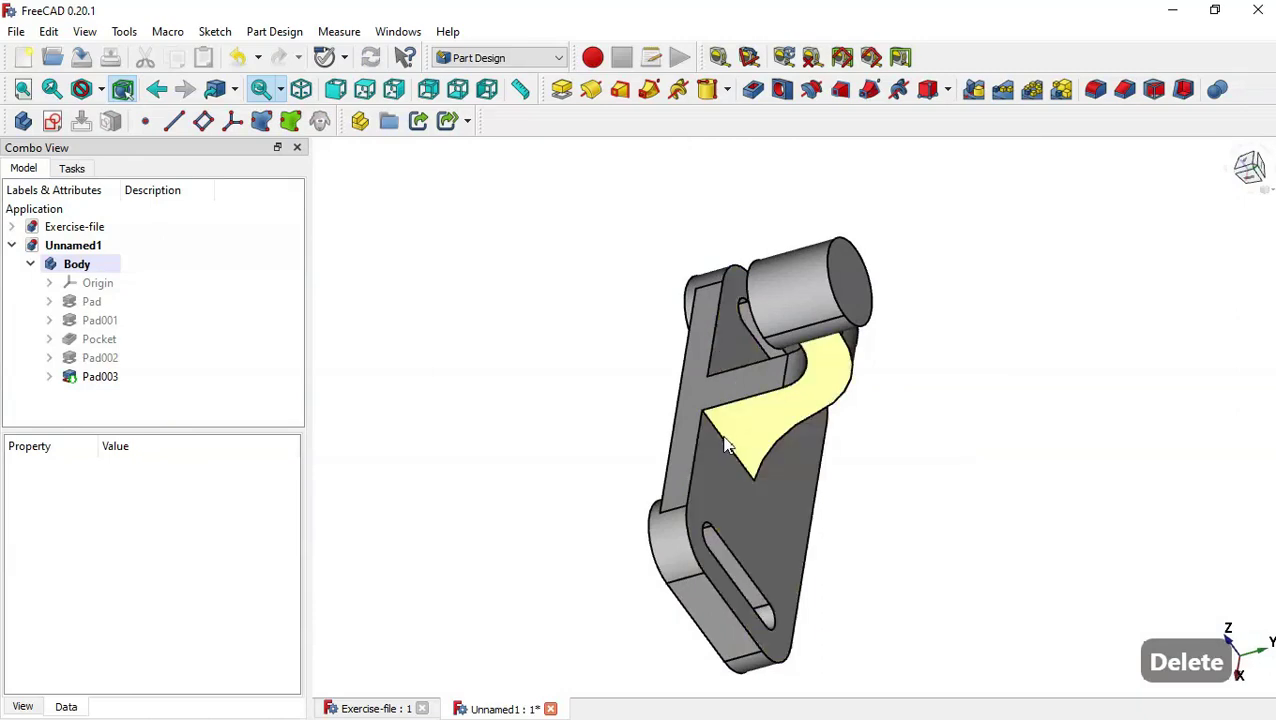
scroll(725, 446, "up", 5)
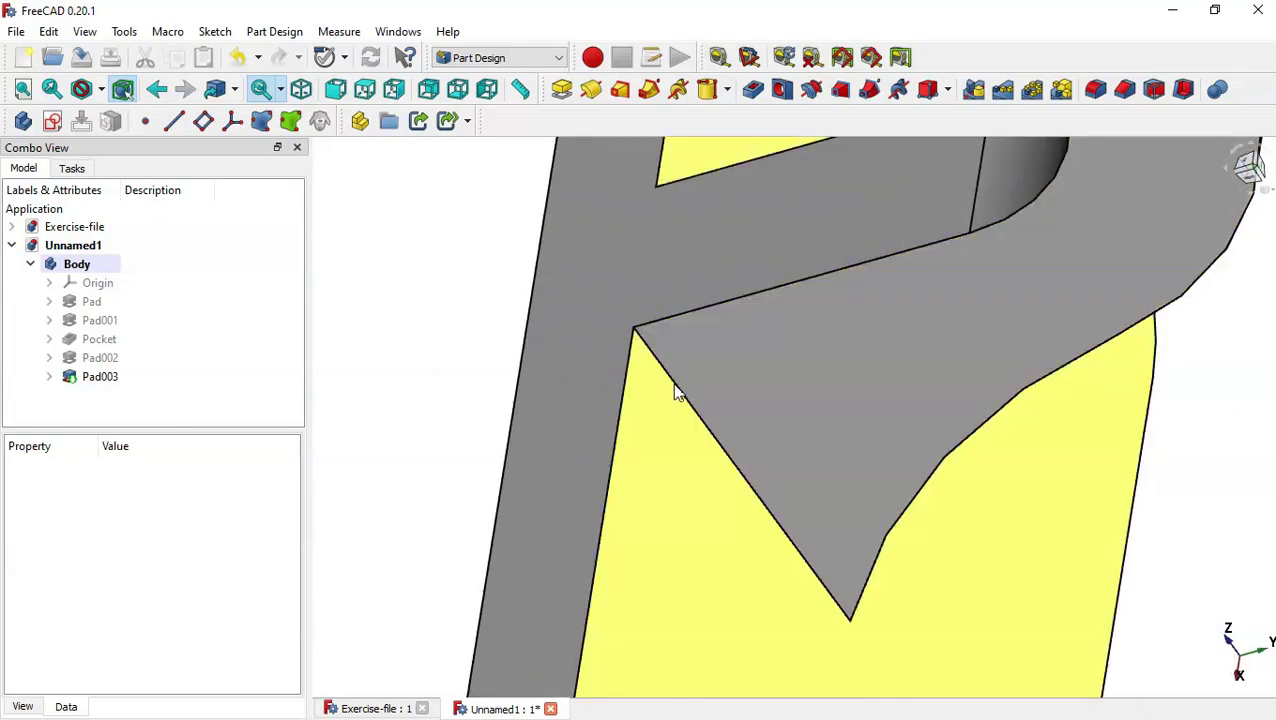
left_click(676, 388)
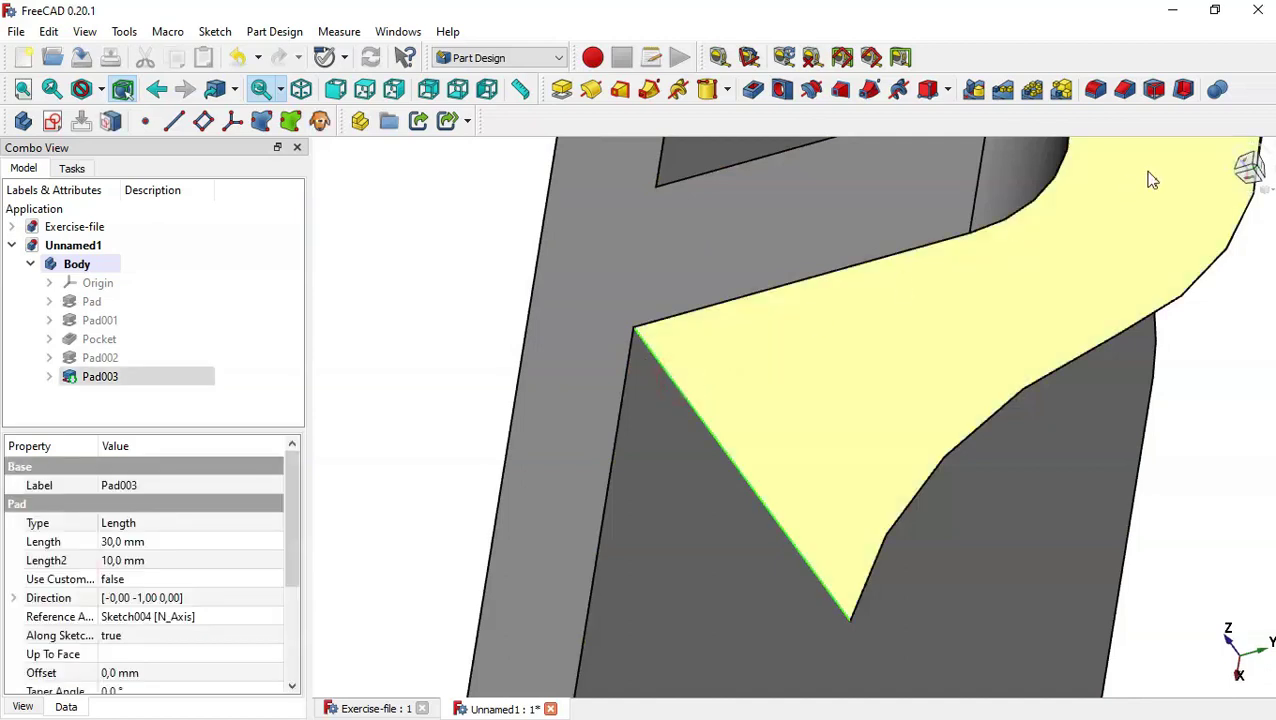
left_click(1105, 94)
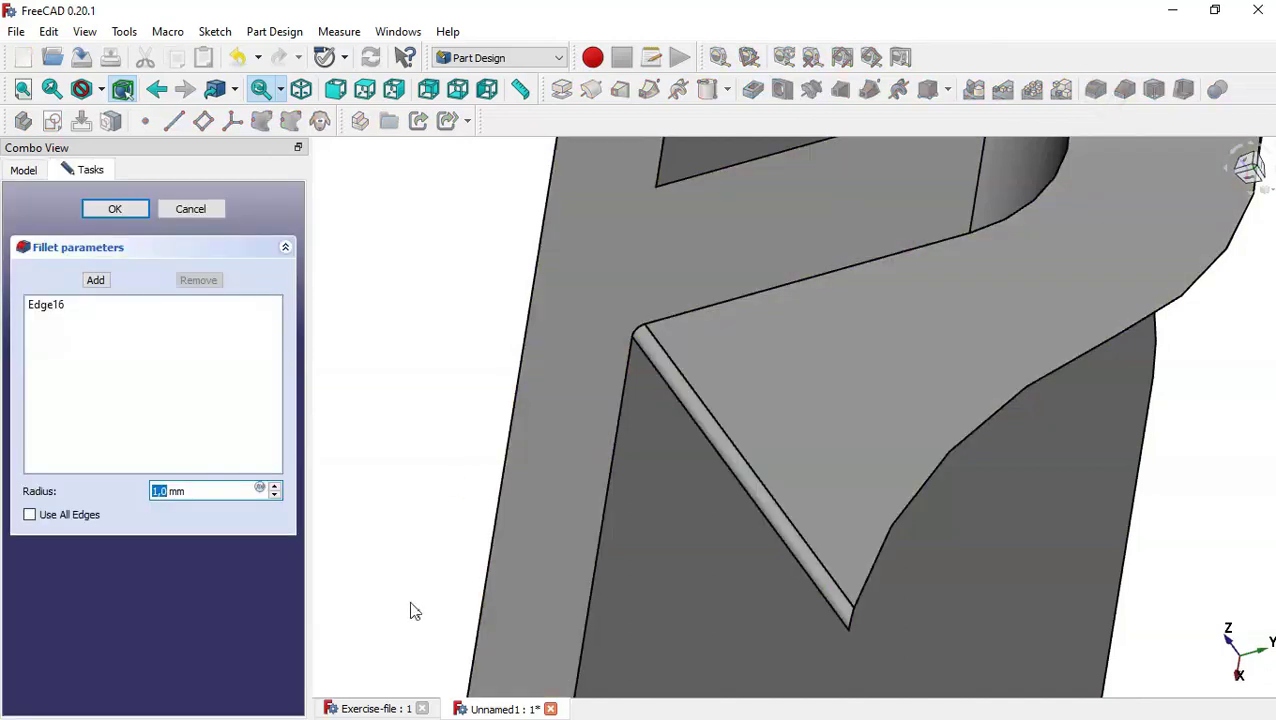
left_click(372, 709)
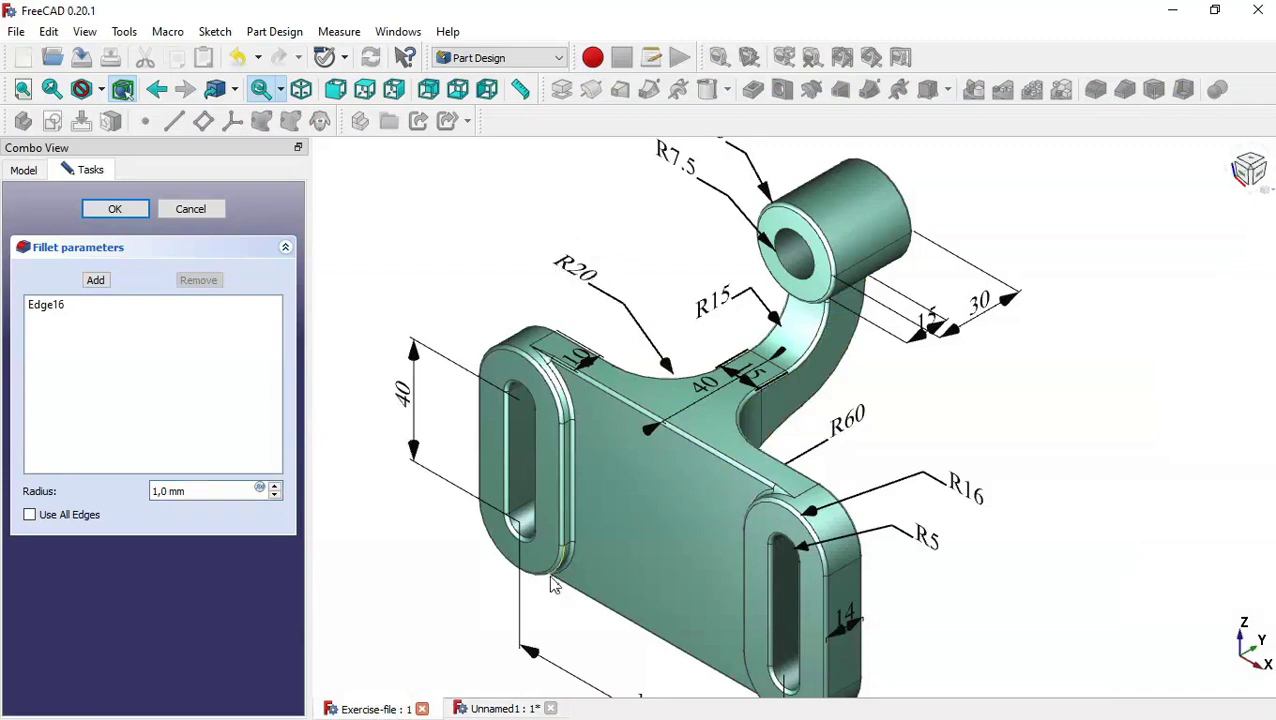
left_click(510, 708)
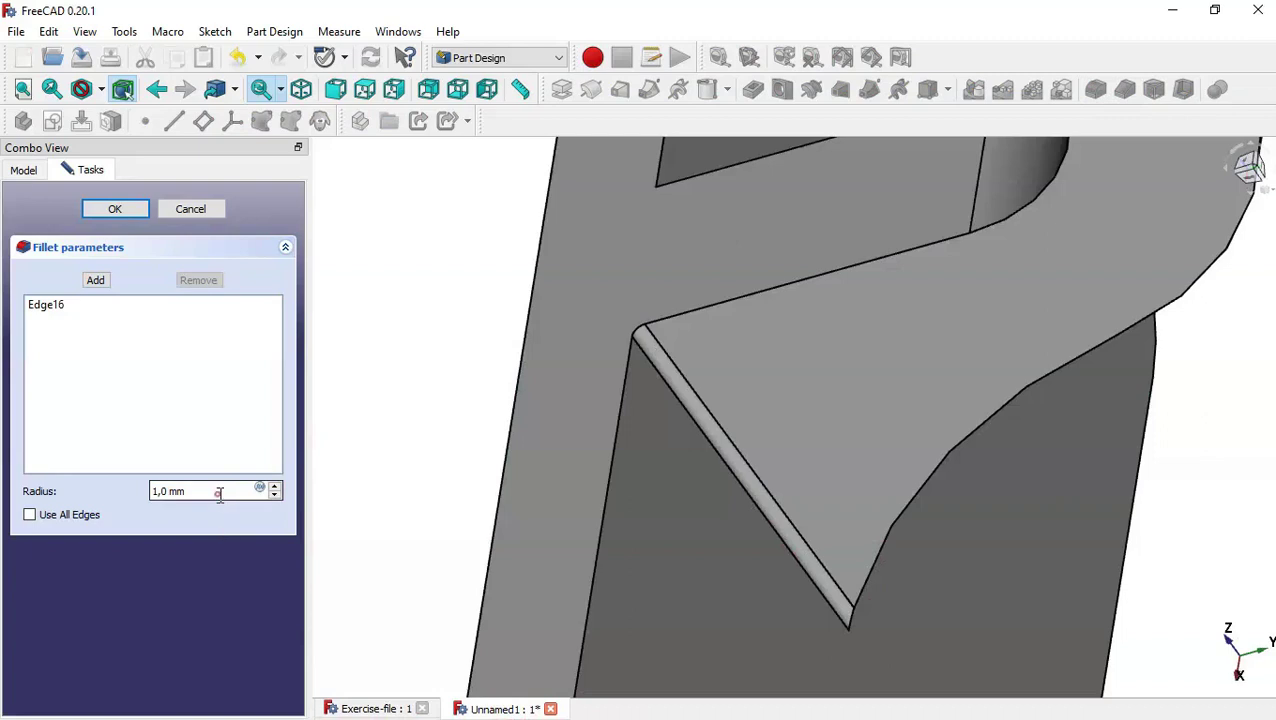
left_click_drag(218, 494, 89, 497)
type("20")
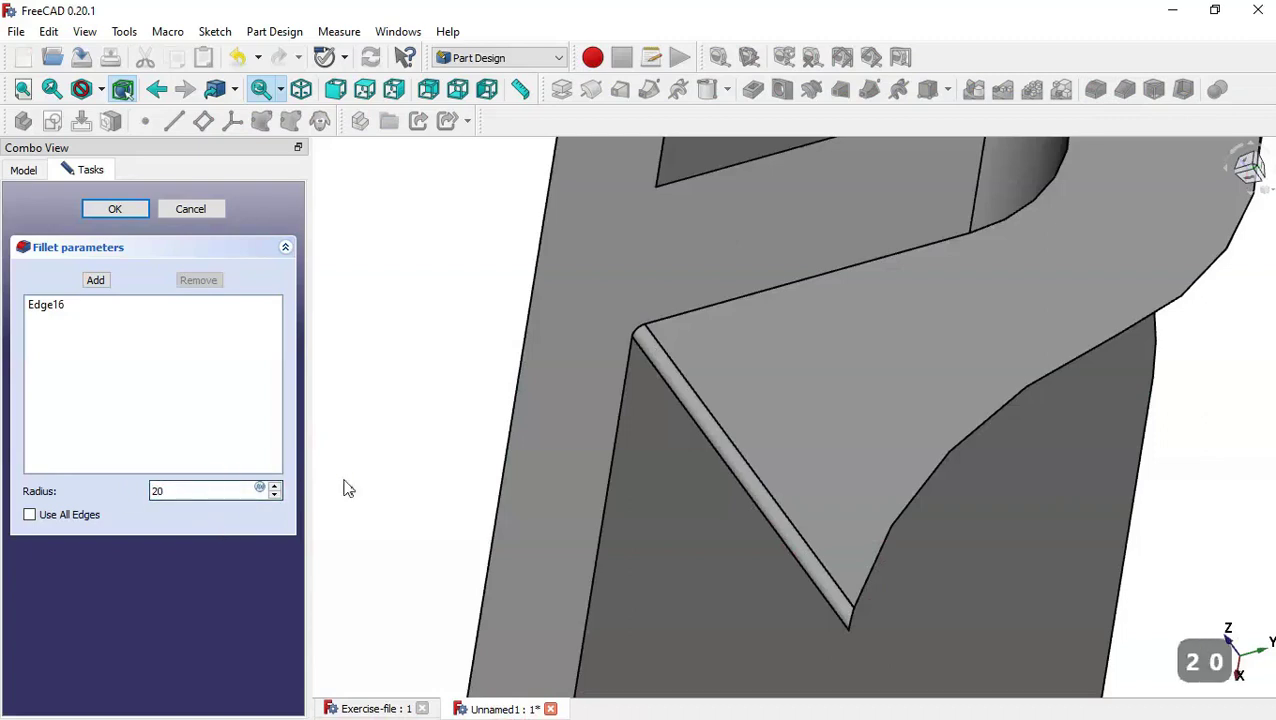
Add the other arm-to-plate edge to the 20 mm fillet and confirm it.
left_click(97, 281)
left_click(463, 397)
key("Home")
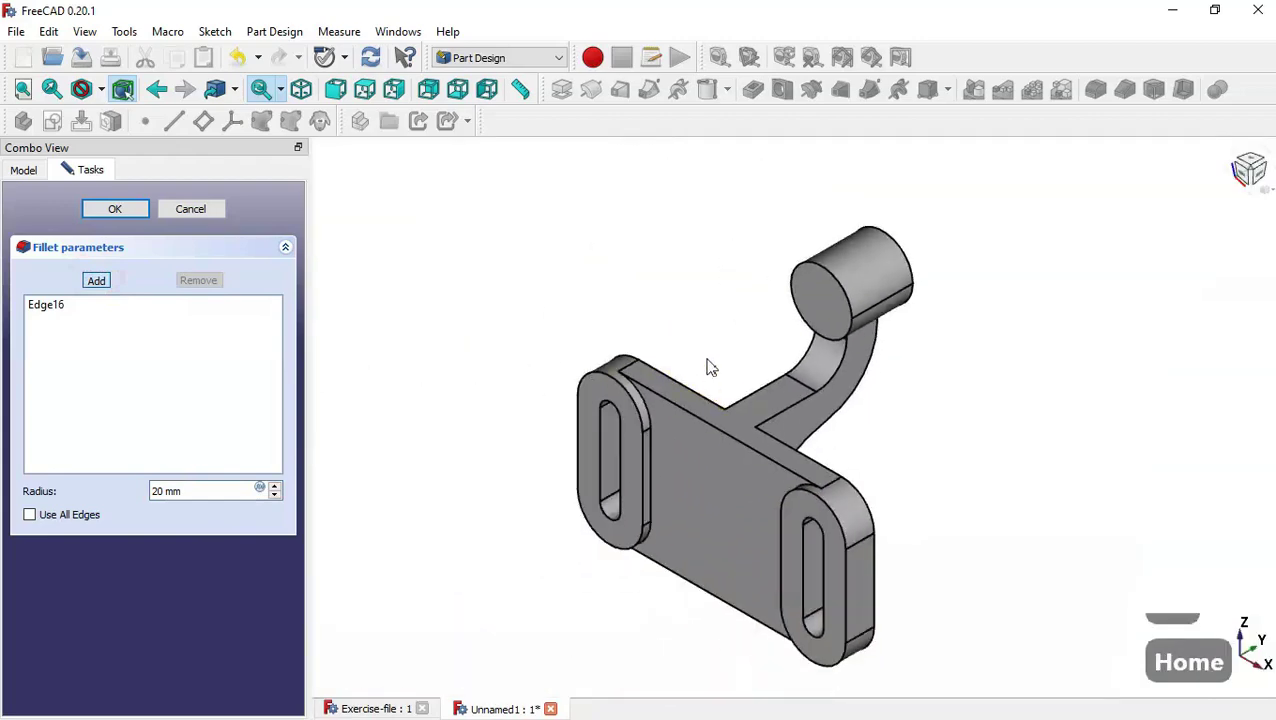
middle_click_drag(710, 368, 872, 583)
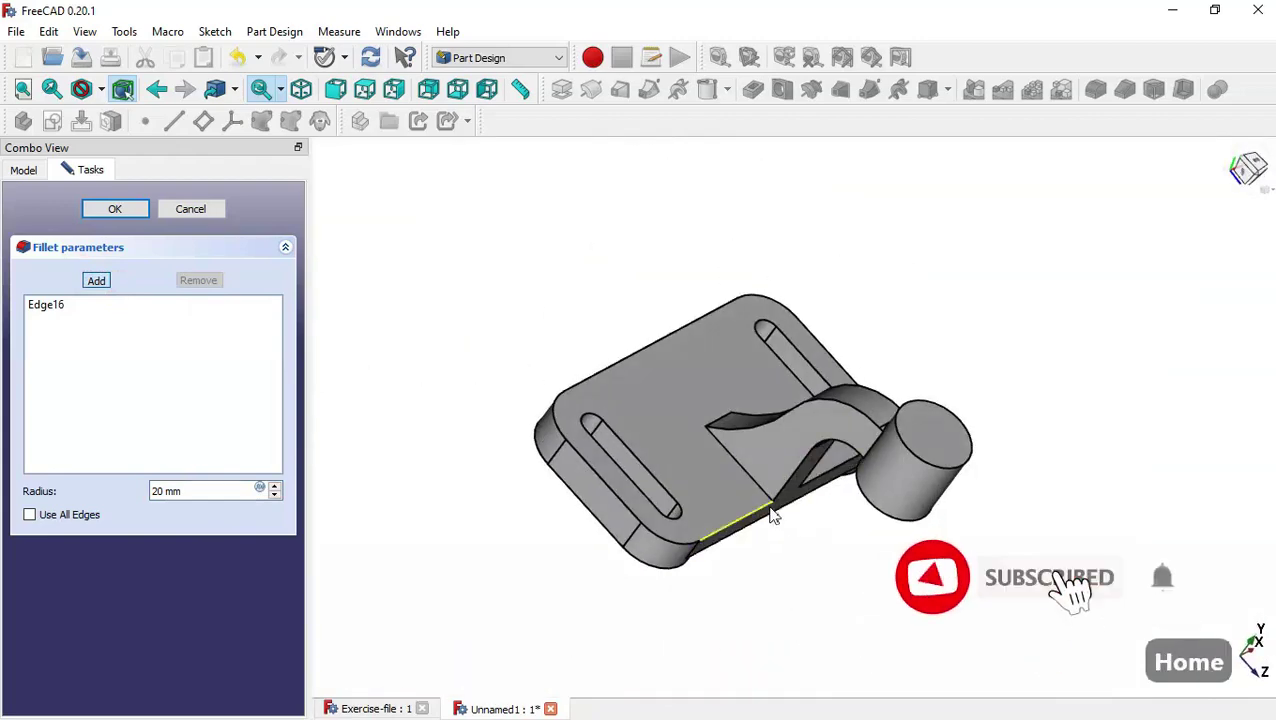
scroll(770, 505, "up", 4)
left_click(755, 478)
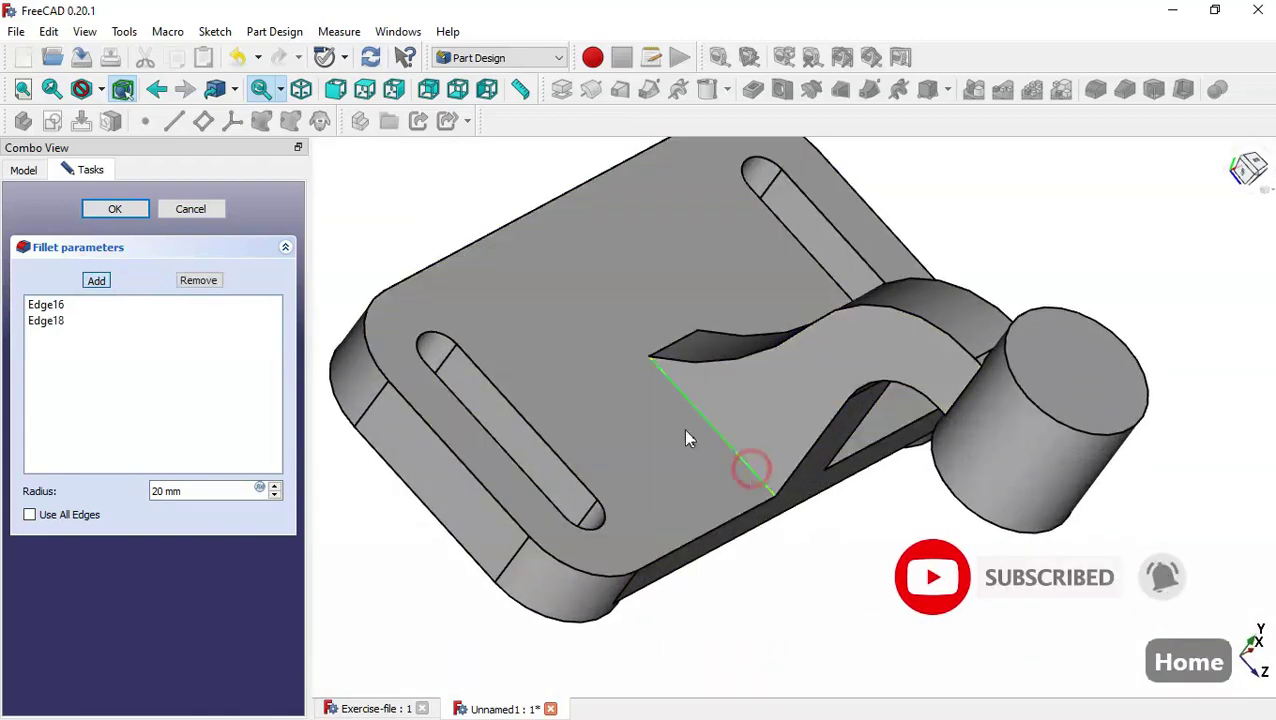
left_click(130, 210)
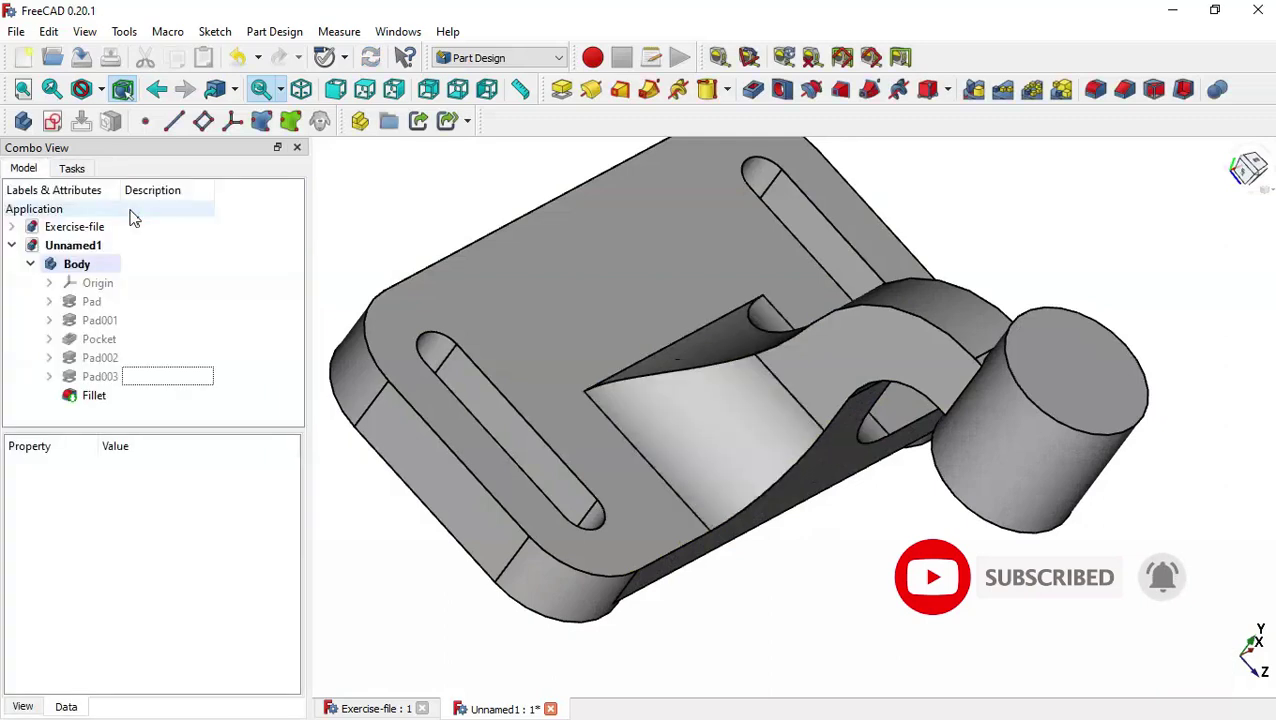
Fillet all bracket edges at 1 mm, then select the cylinder's end face.
key("0")
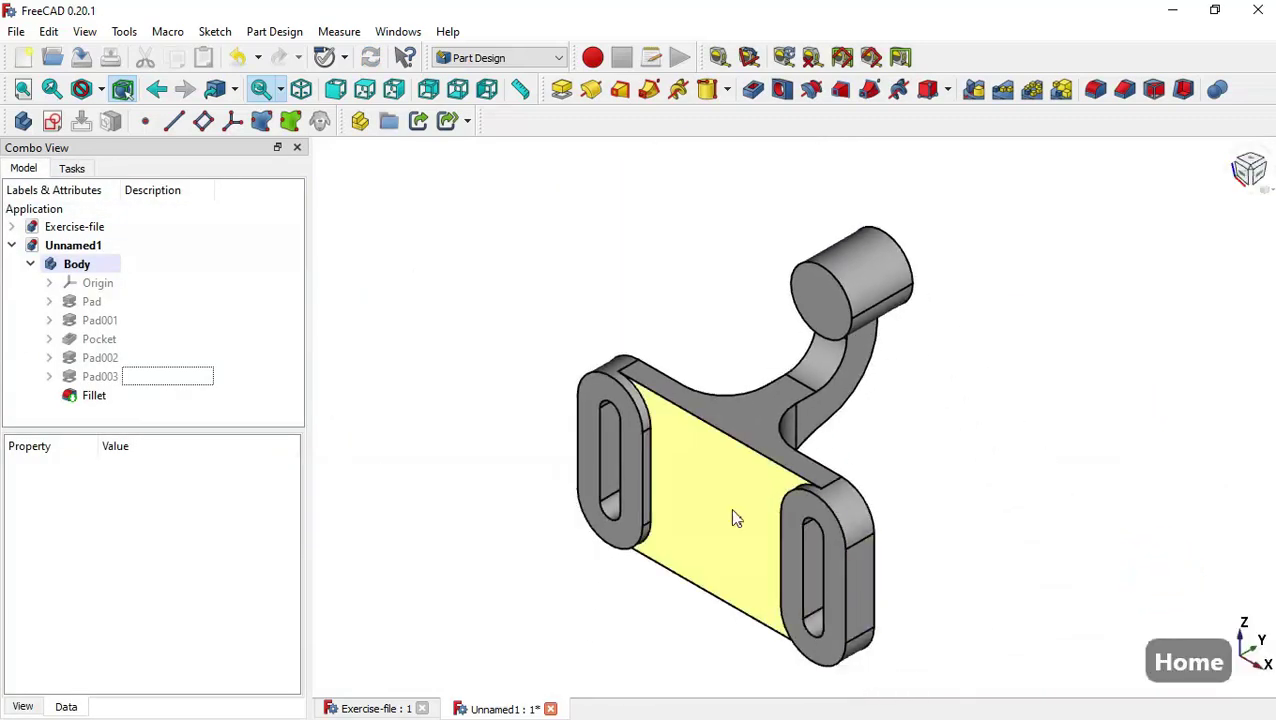
left_click(686, 462)
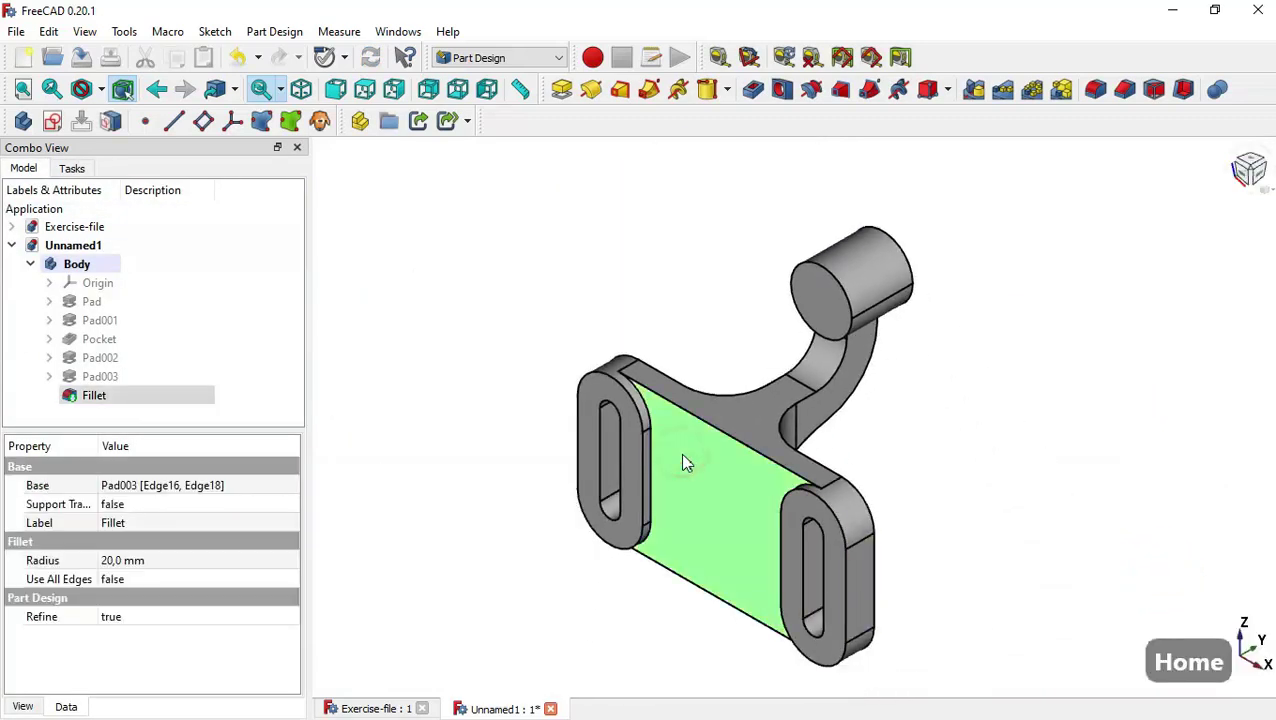
left_click(1097, 86)
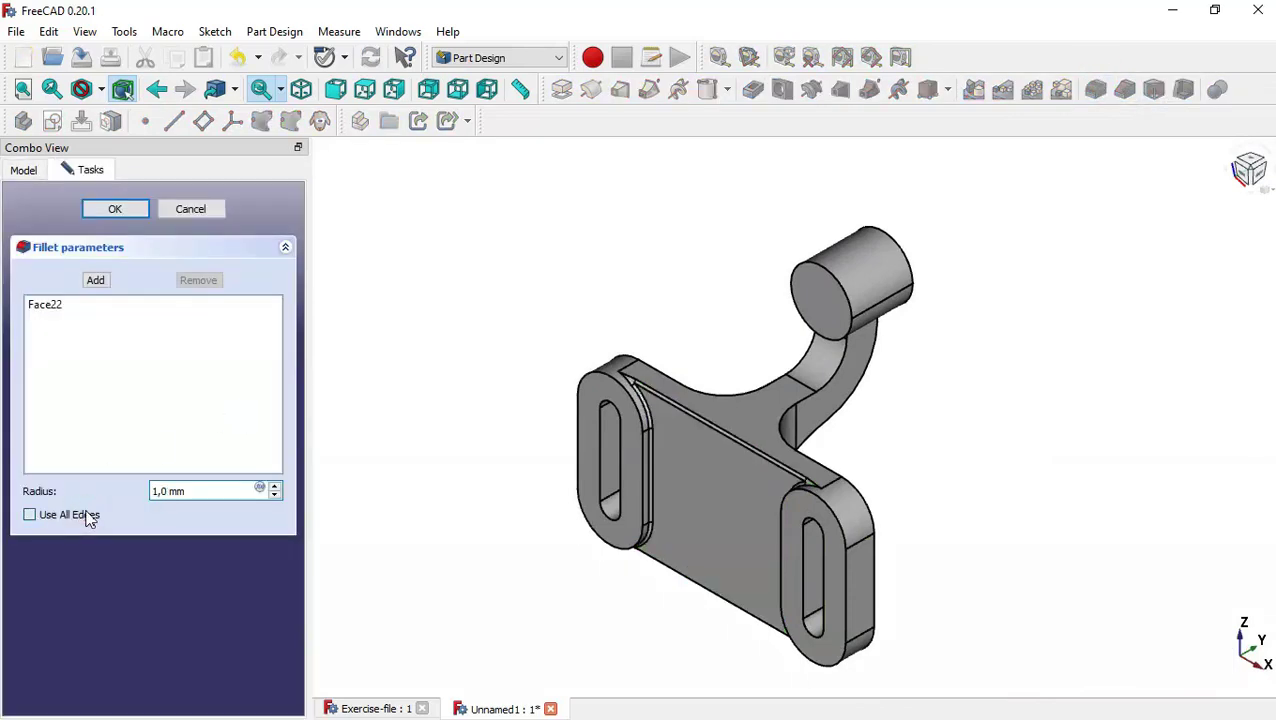
key("space")
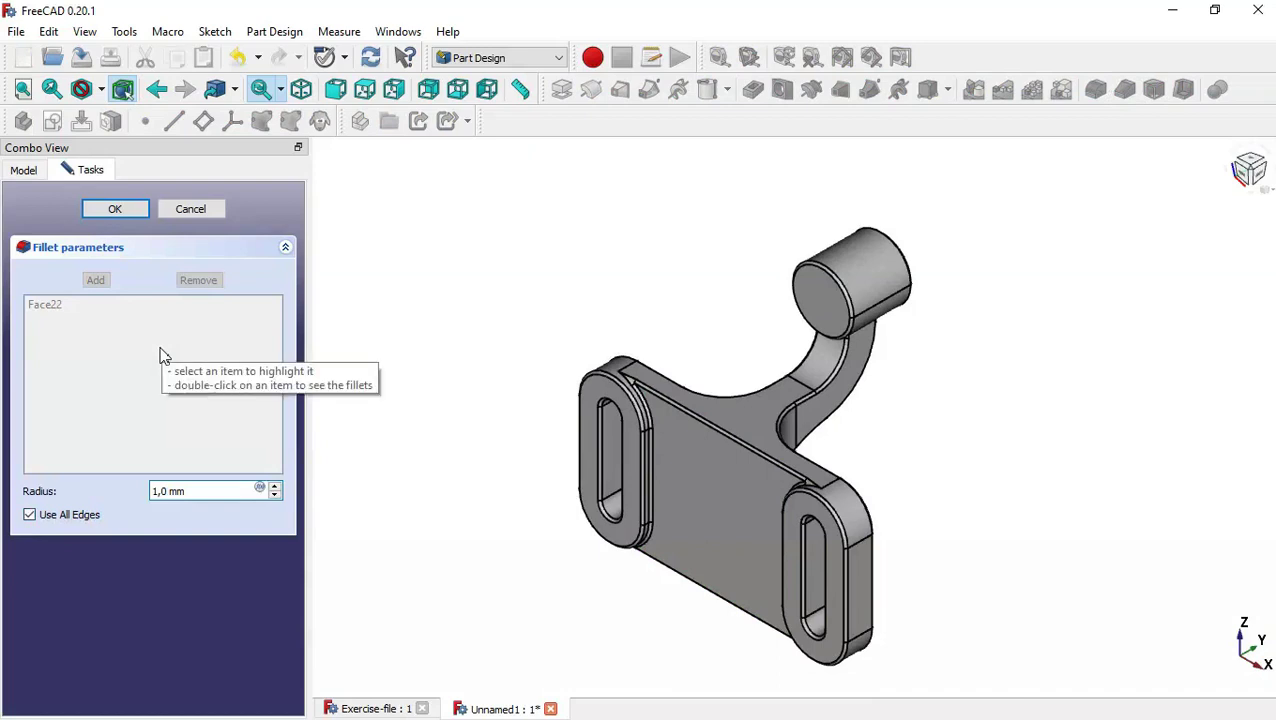
left_click(124, 212)
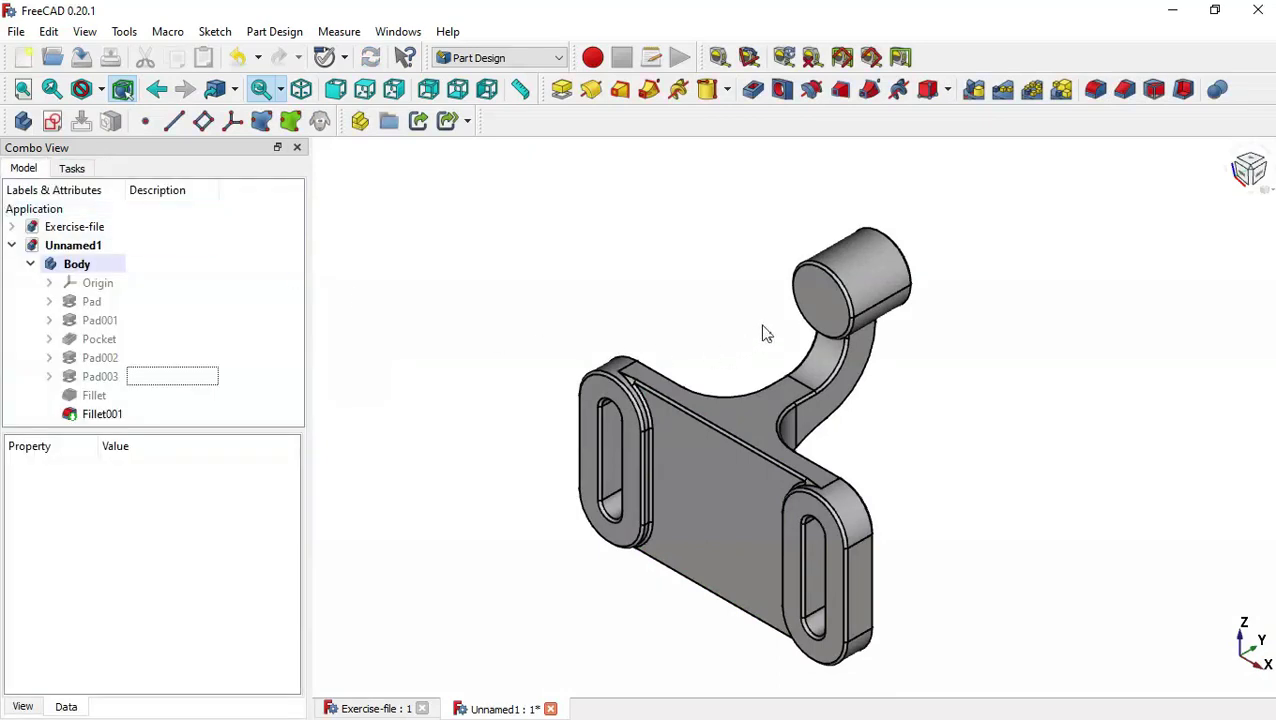
left_click(815, 300)
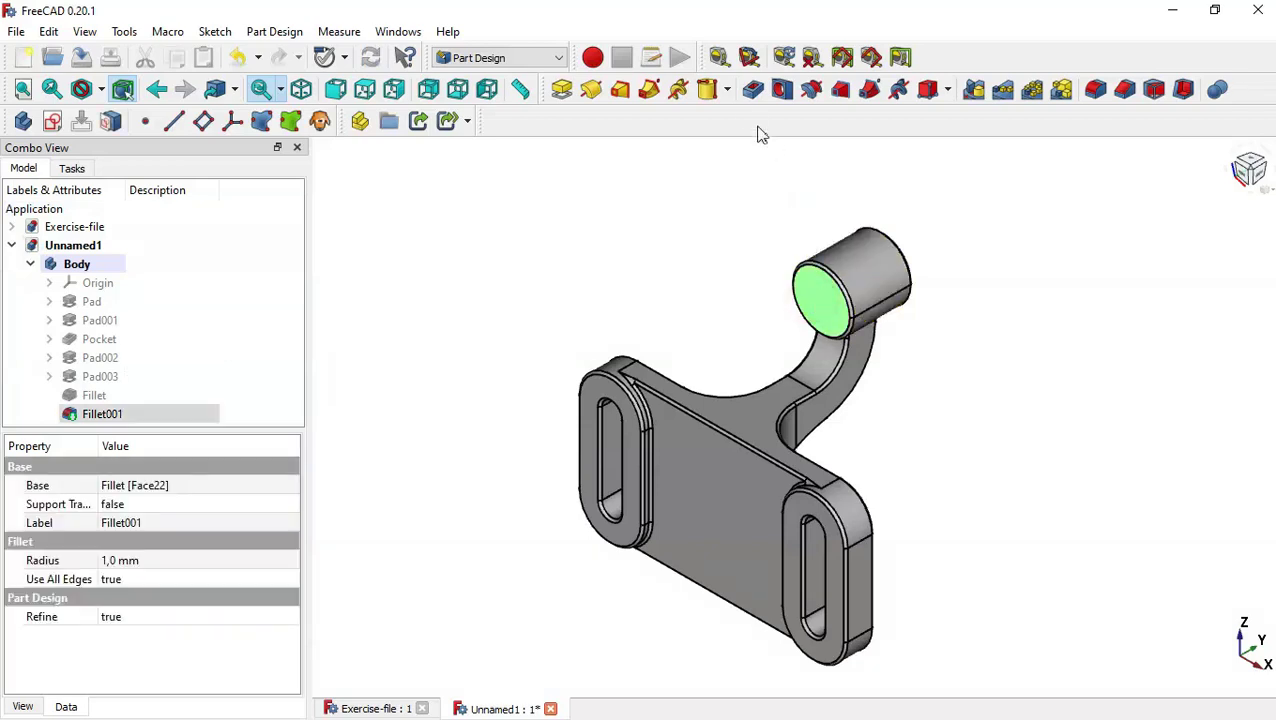
Add a Hole on the boss end face with 15 mm diameter and 40 mm depth.
left_click(783, 90)
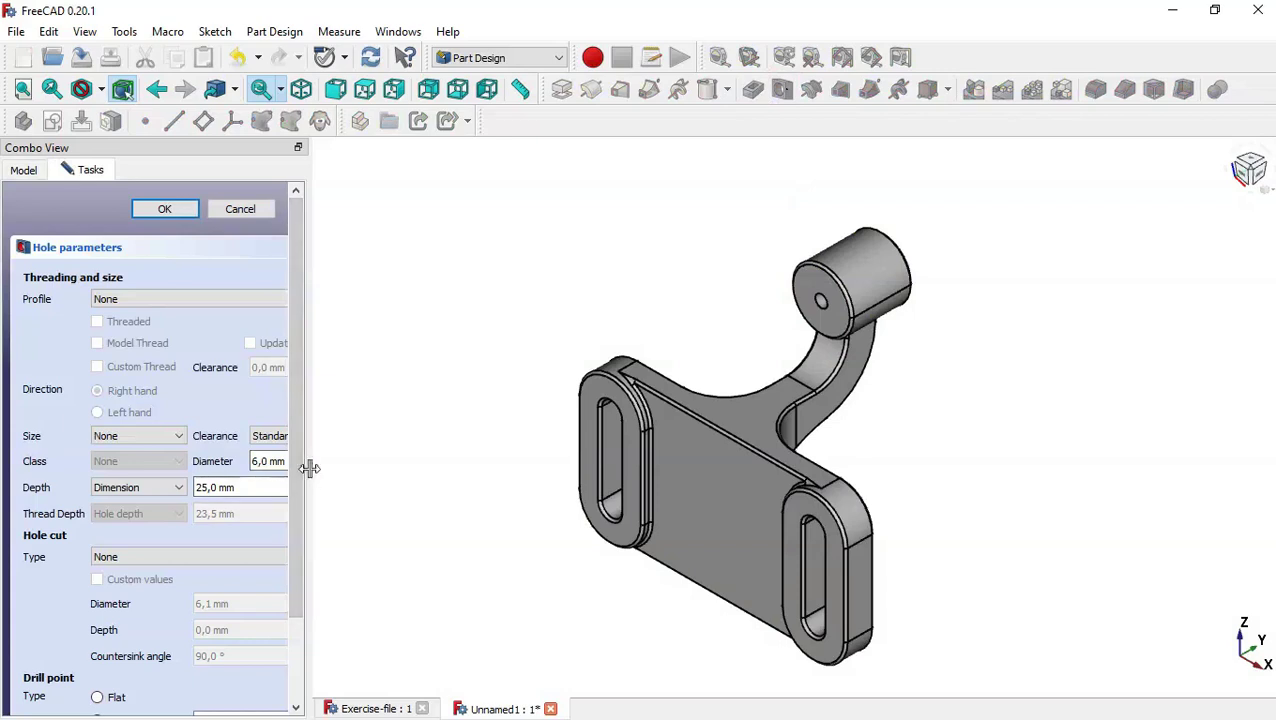
left_click_drag(307, 467, 406, 460)
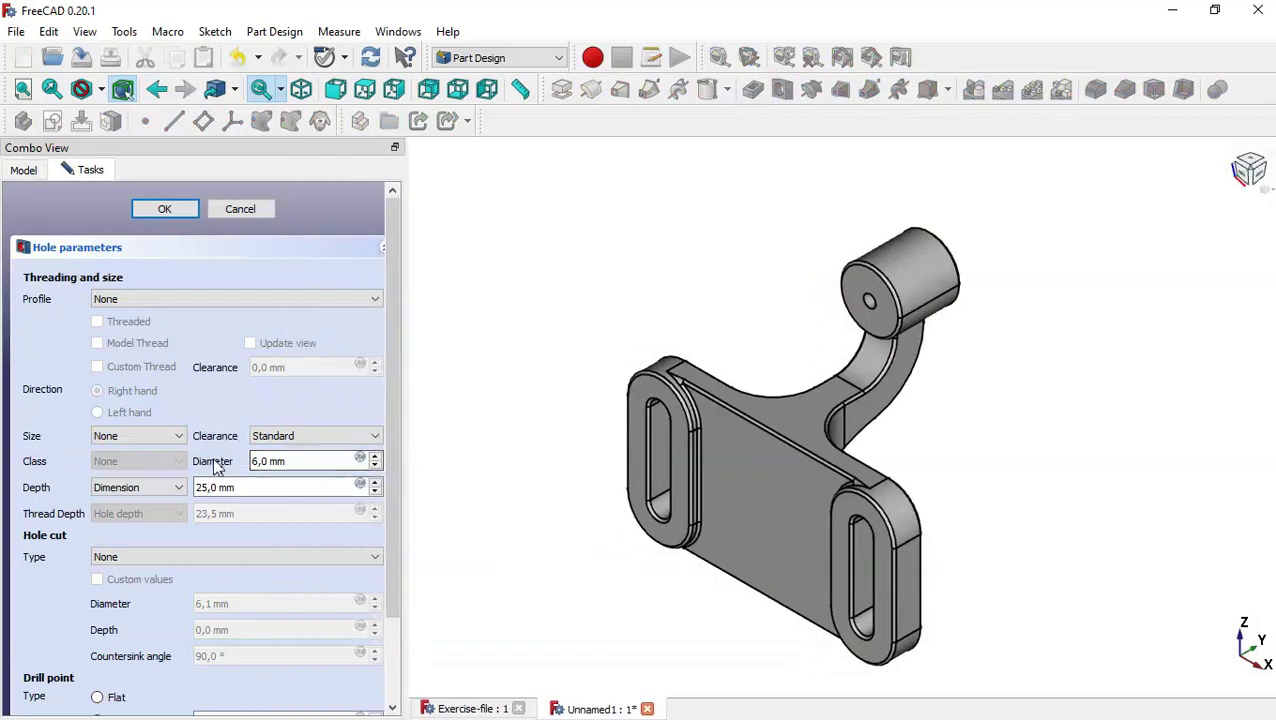
double_click(314, 463)
type("15")
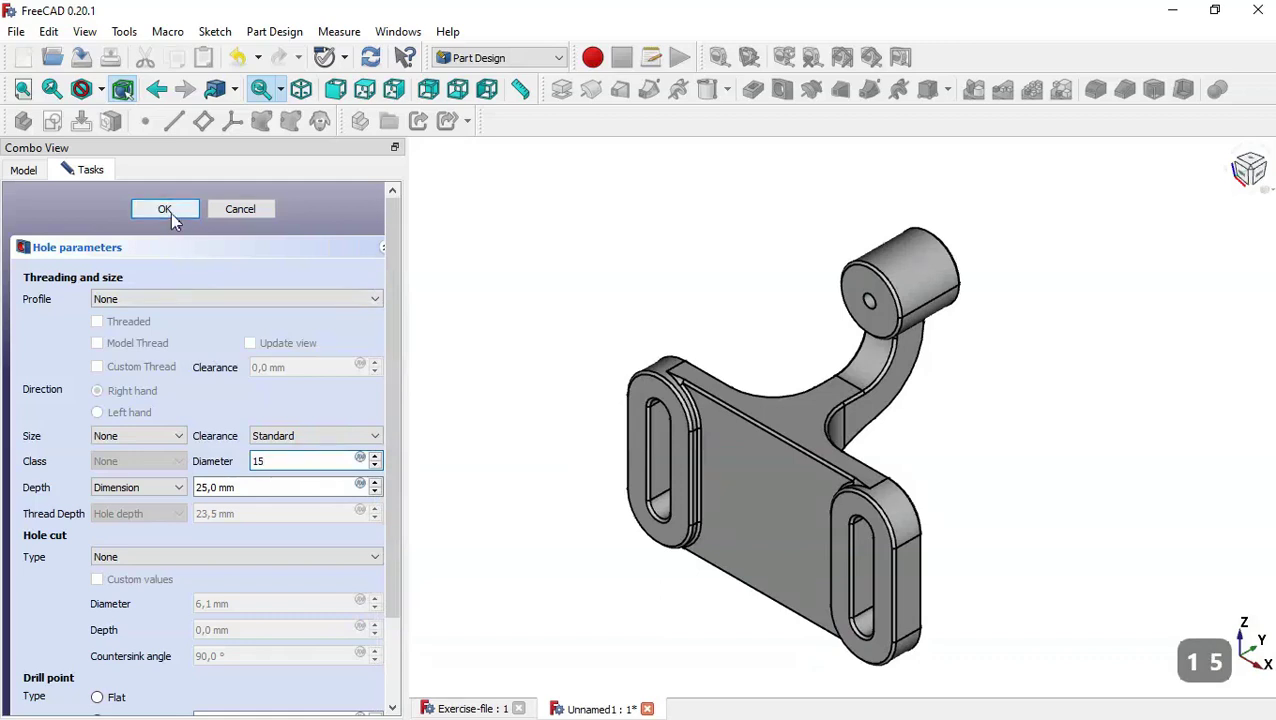
double_click(256, 487)
type("40")
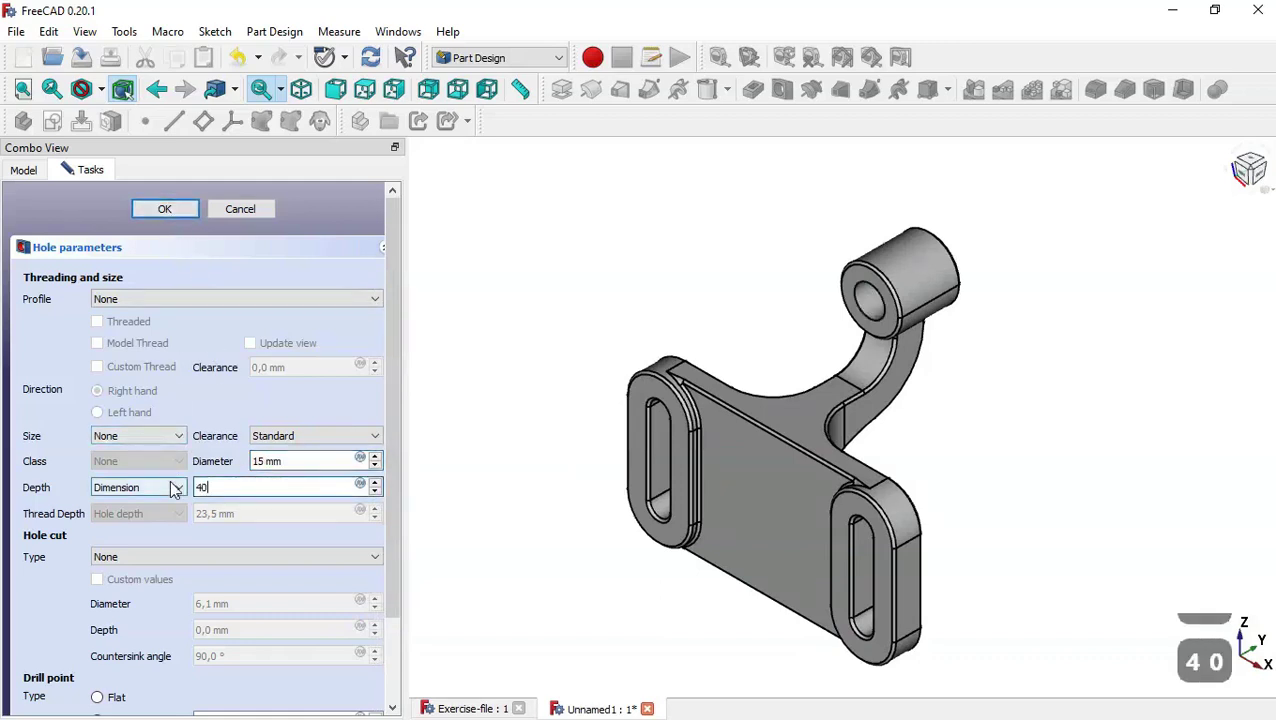
left_click(172, 214)
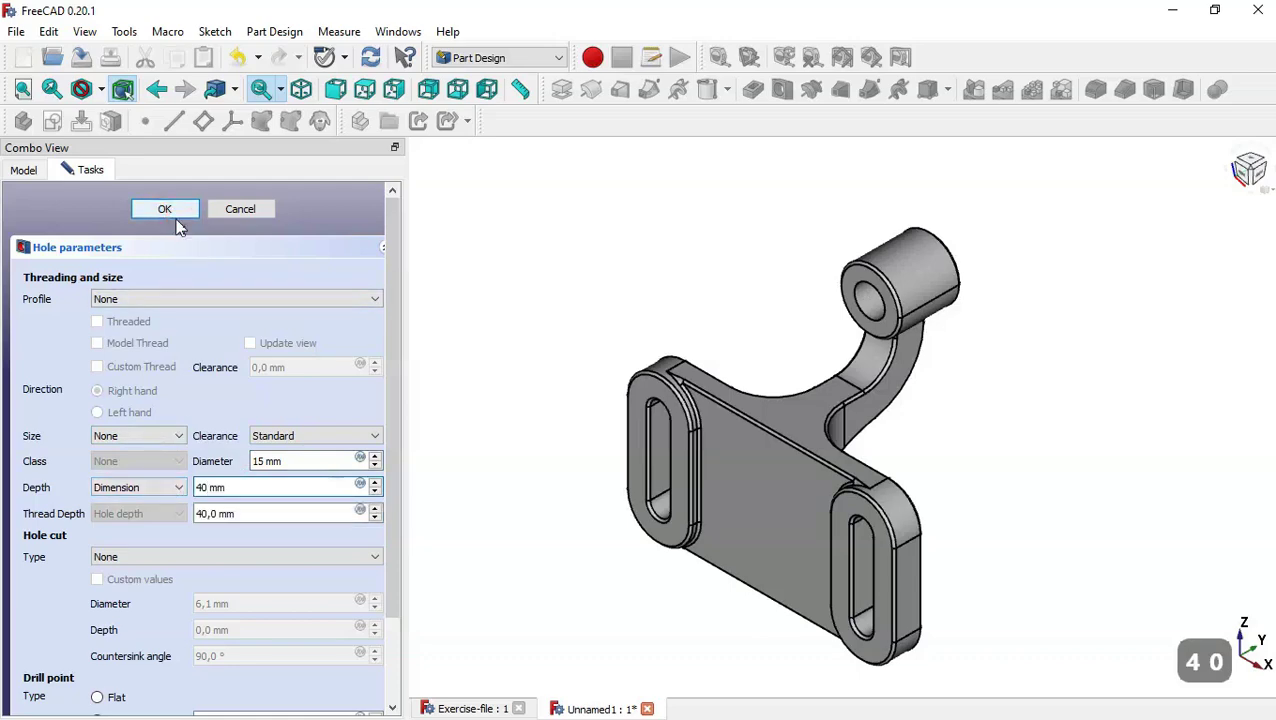
middle_click_drag(504, 319, 836, 287)
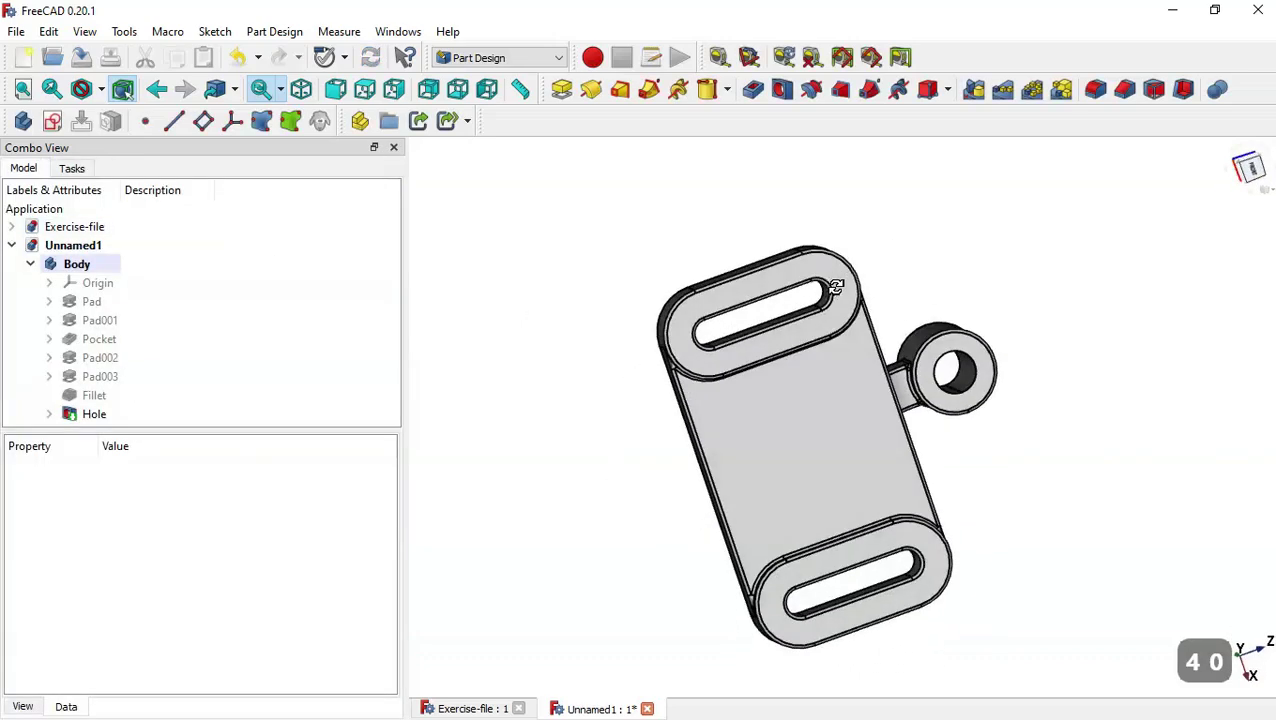
middle_click_drag(977, 427, 660, 274)
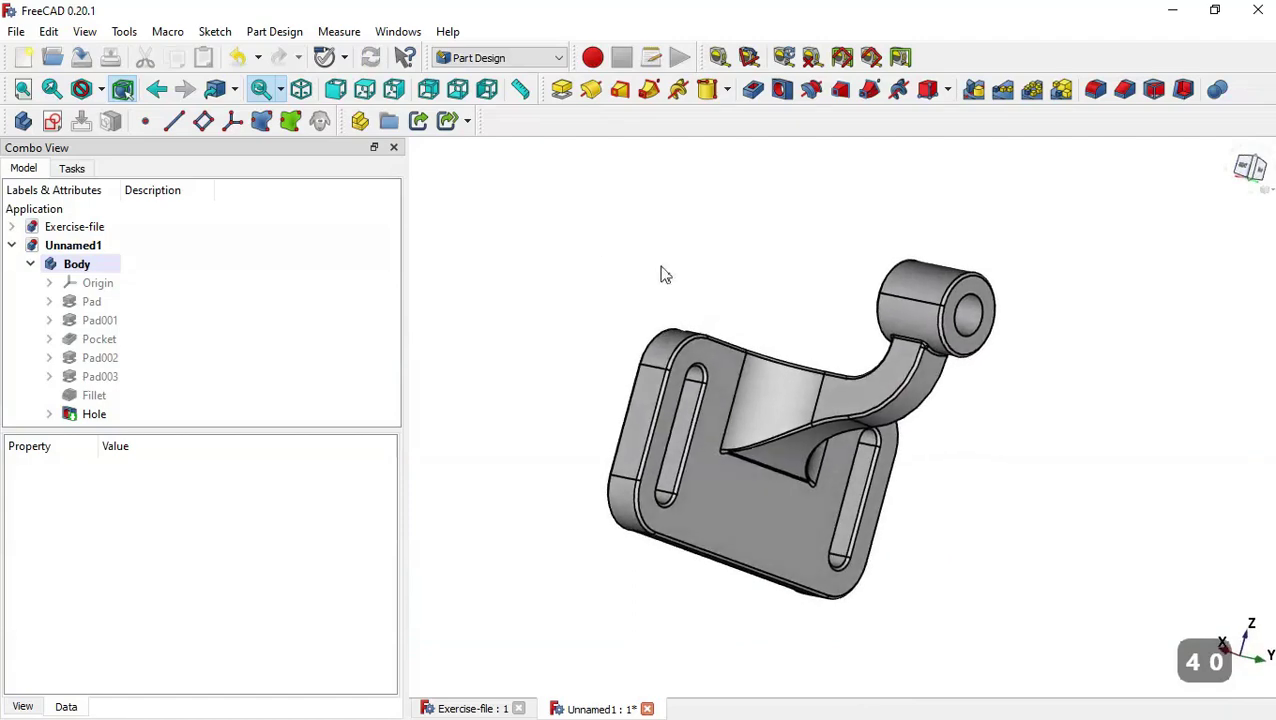